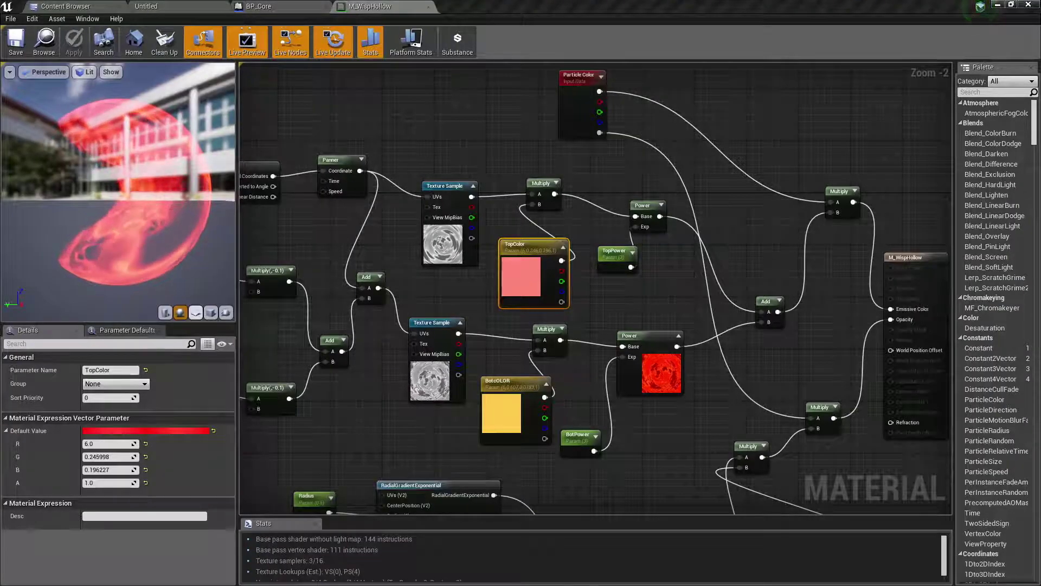
Preview the M_WispHollow material on a plane and look over its node graph
click(196, 313)
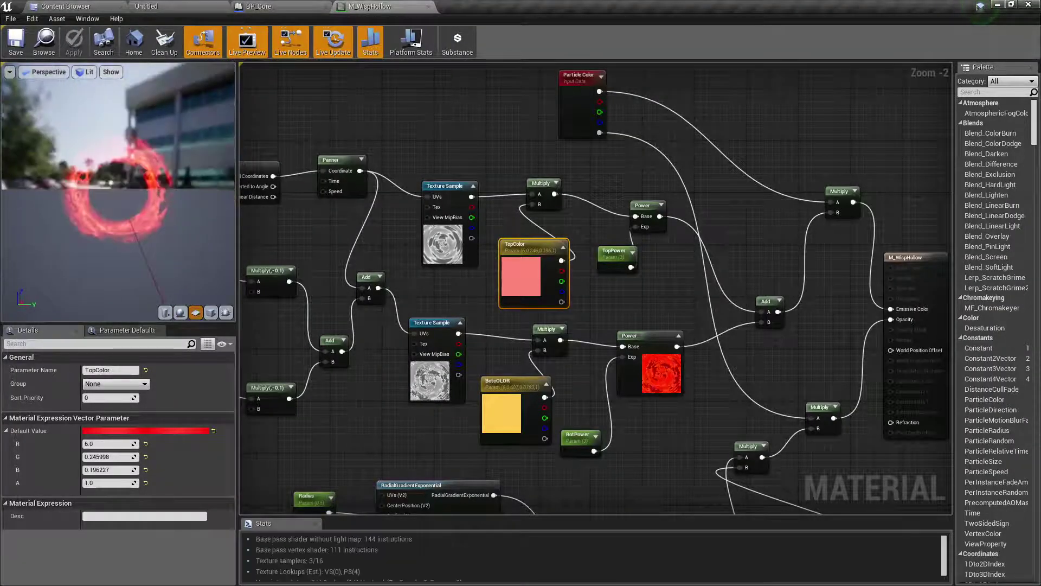
scroll(110, 184, up, 5)
scroll(110, 184, down, 2)
right_drag(422, 119, 476, 55)
scroll(675, 363, down, 2)
right_drag(675, 363, 603, 252)
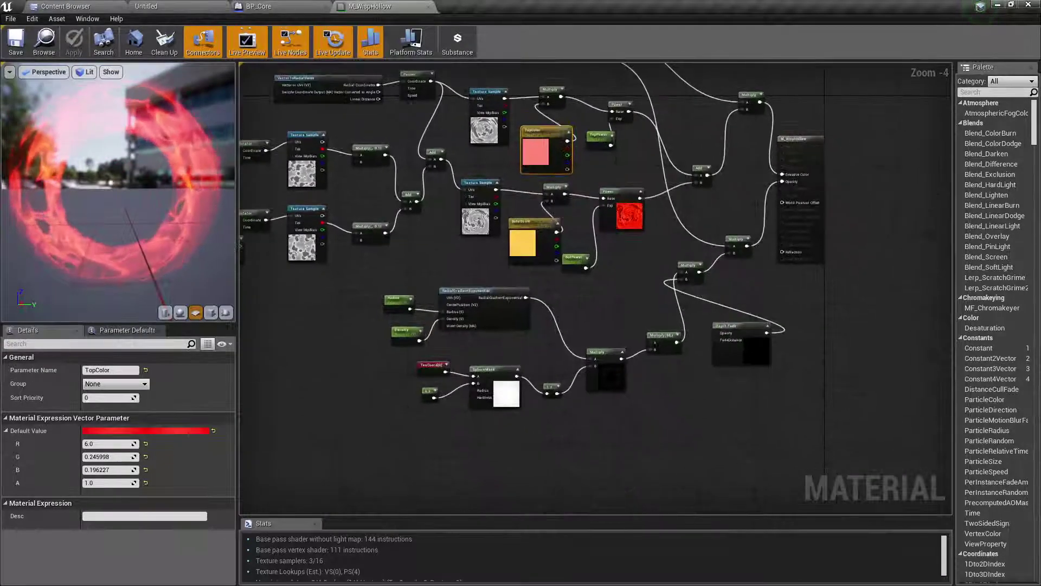
Create a particle system named P_Wisp in the Tutorials folder and open it for editing
click(86, 7)
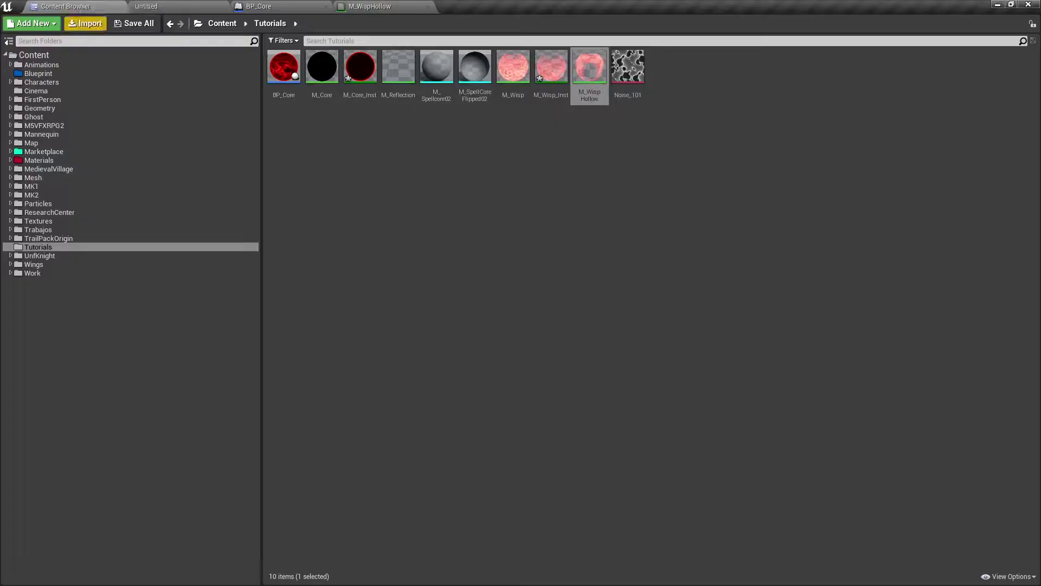
right_click(681, 62)
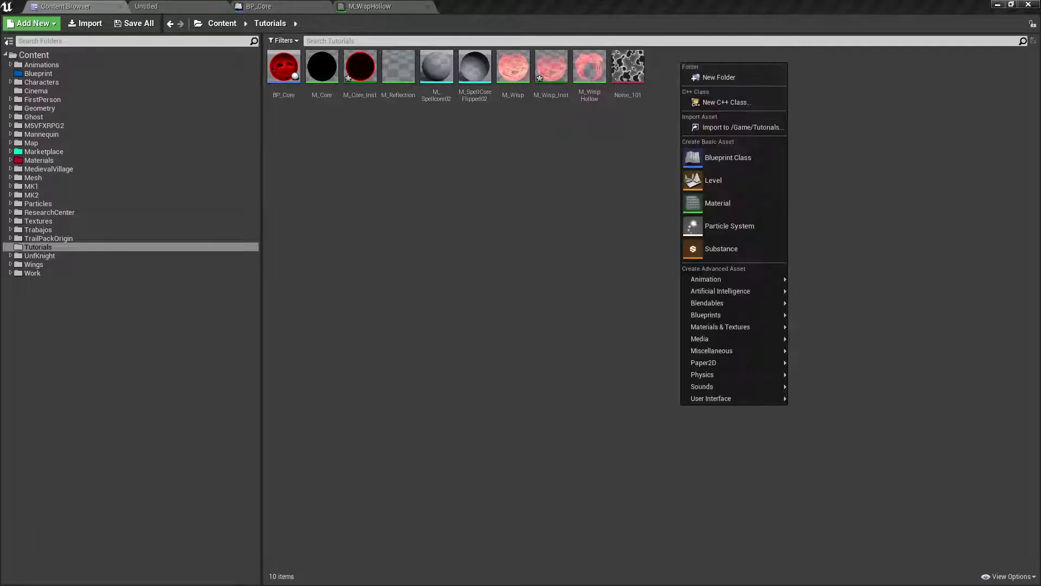
click(716, 224)
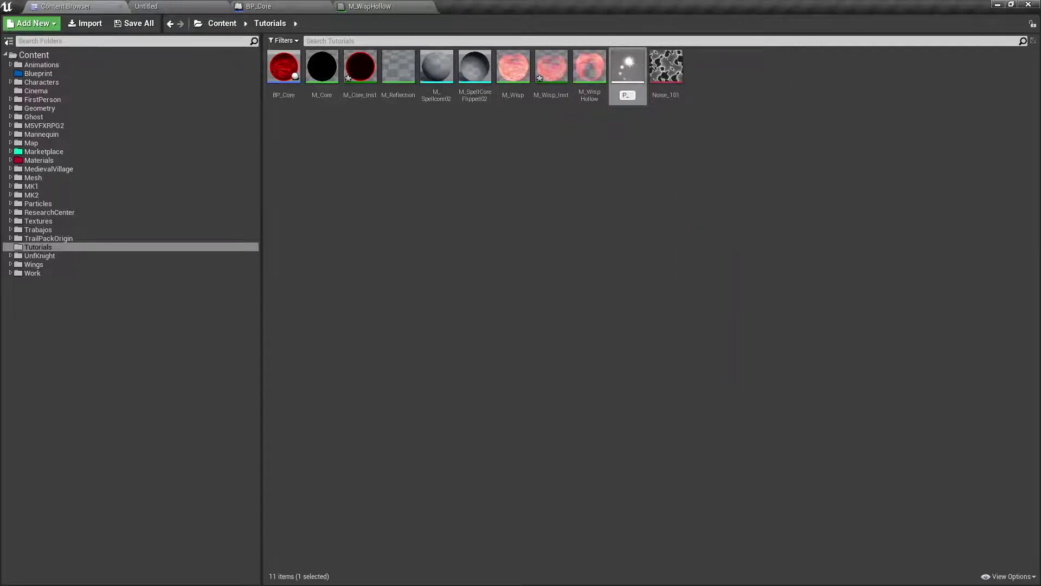
text(P_Wisp)
key(Return)
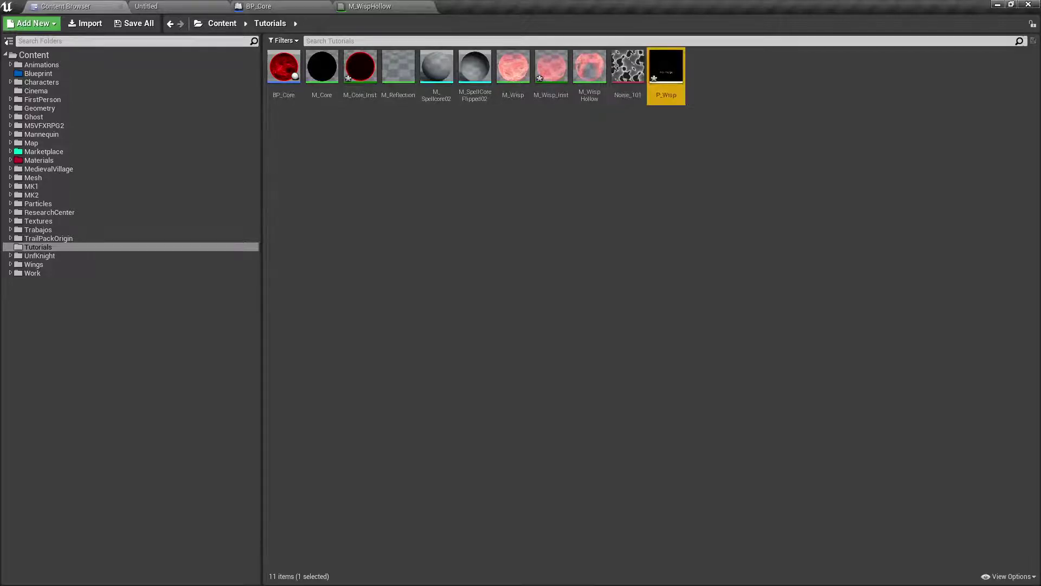
key(Return)
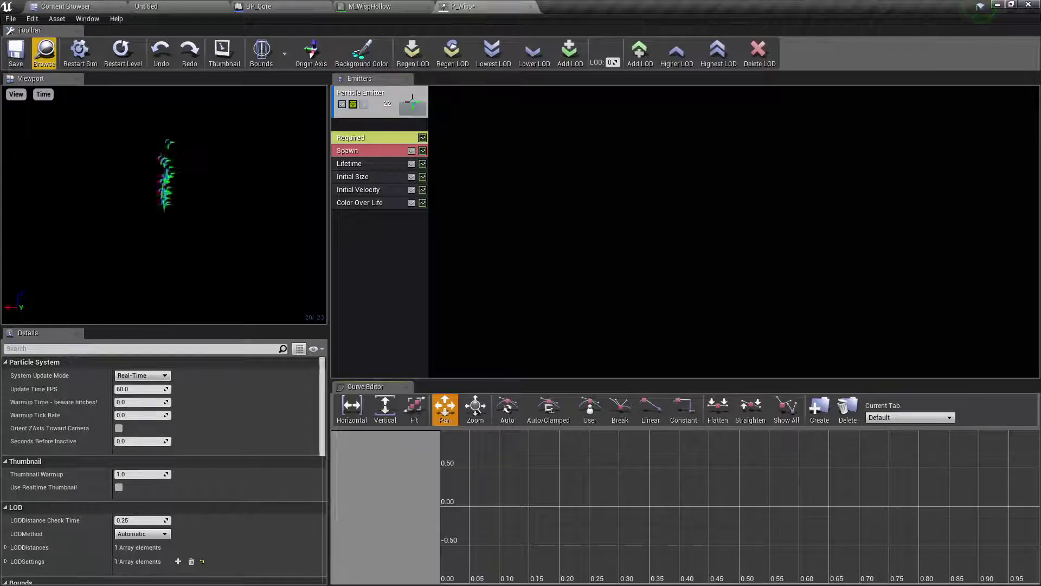
Add P_Wisp as a component of the BP_Core blueprint and attach it directly to DefaultSceneRoot
click(43, 52)
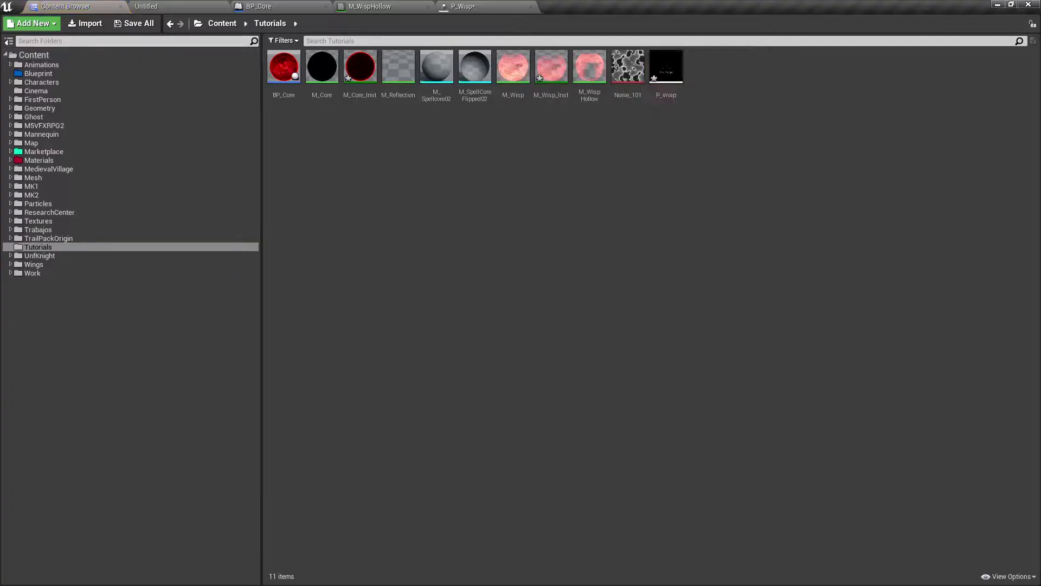
drag(666, 66, 86, 137)
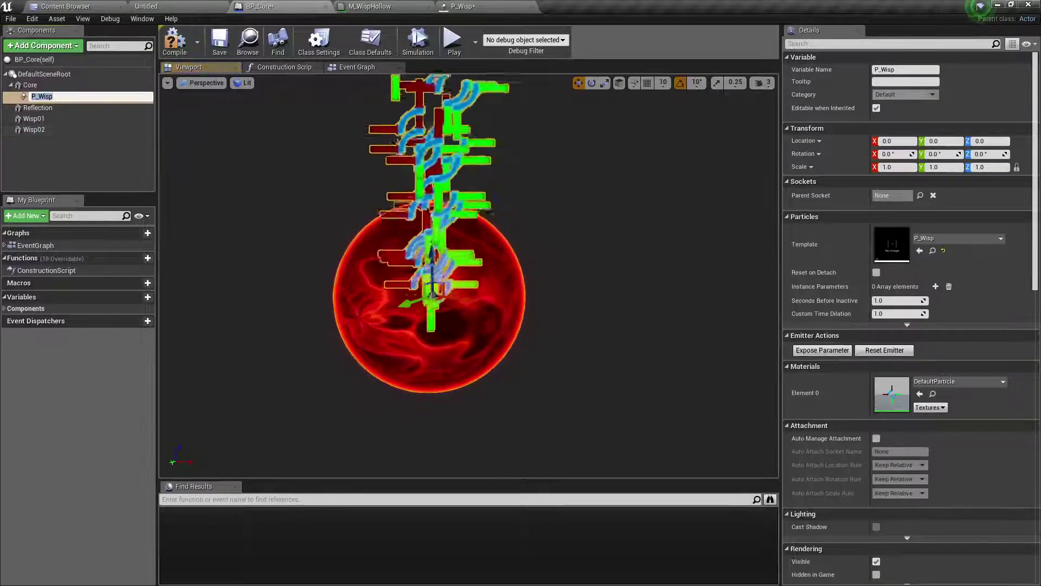
drag(39, 96, 21, 135)
drag(58, 96, 62, 76)
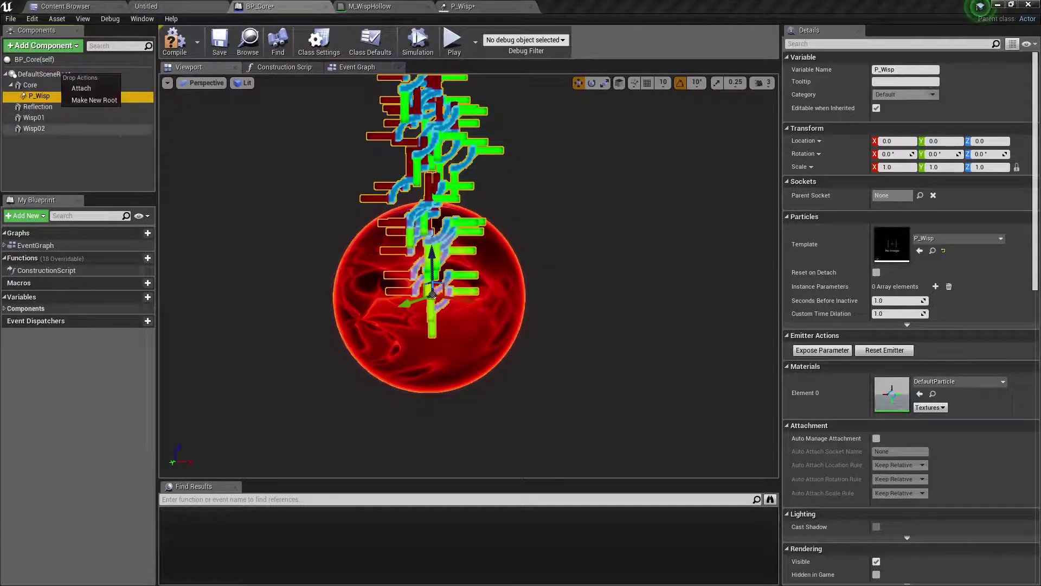
click(82, 88)
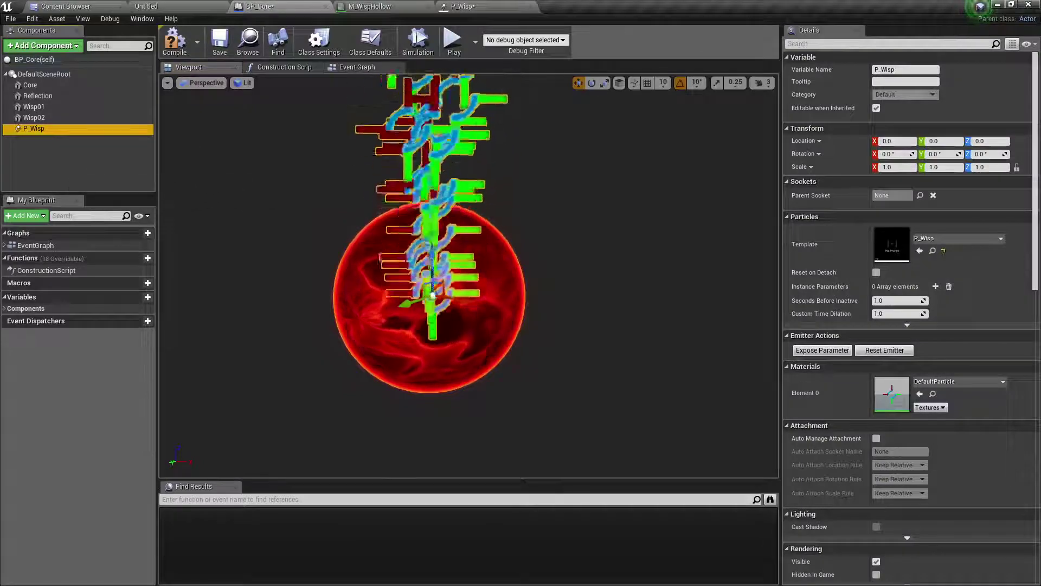
right_drag(433, 294, 420, 309)
scroll(420, 309, down, 2)
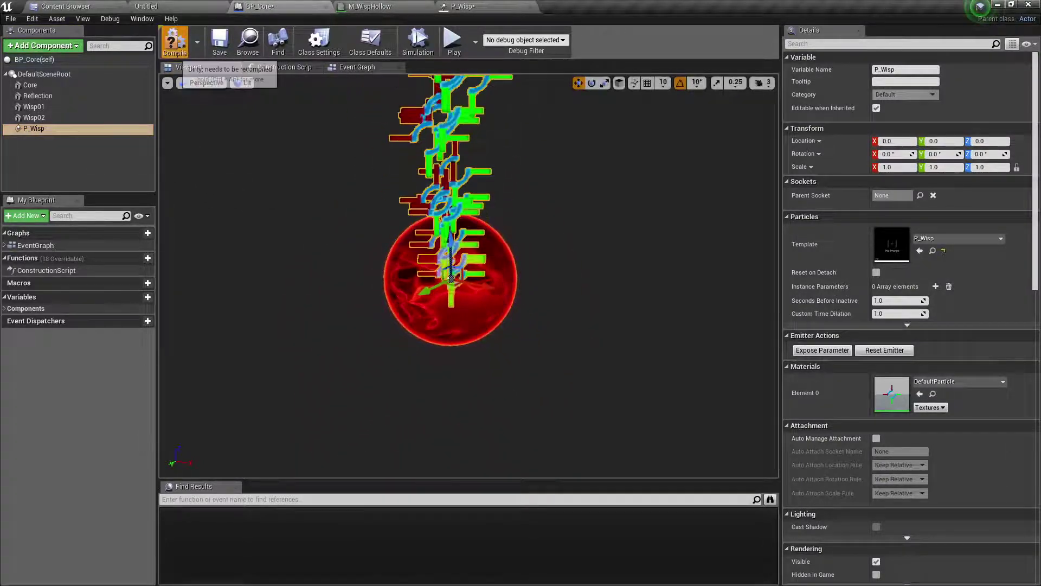
Delete the Initial Velocity module from the P_Wisp particle emitter
click(477, 7)
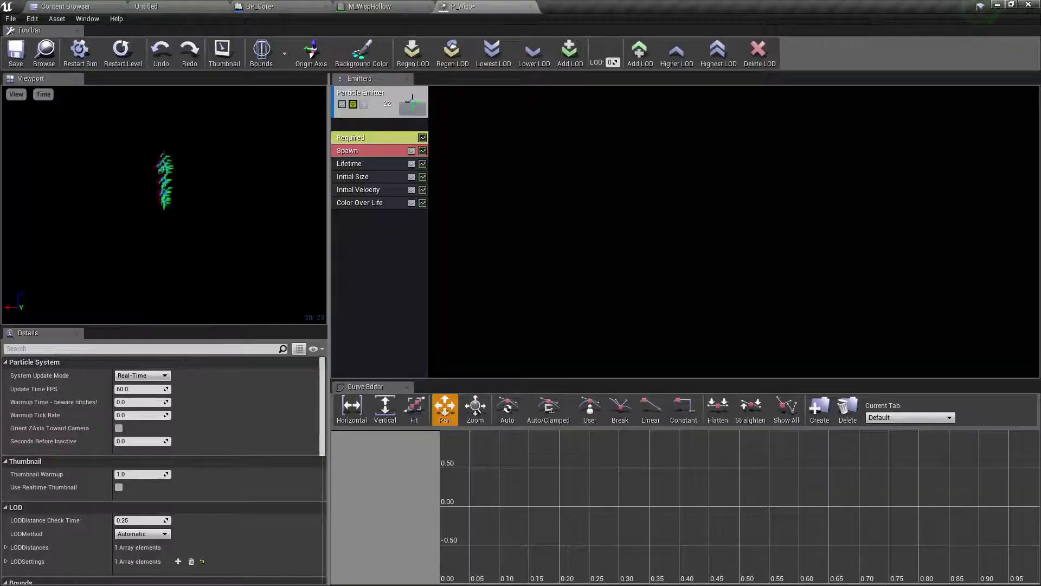
click(369, 189)
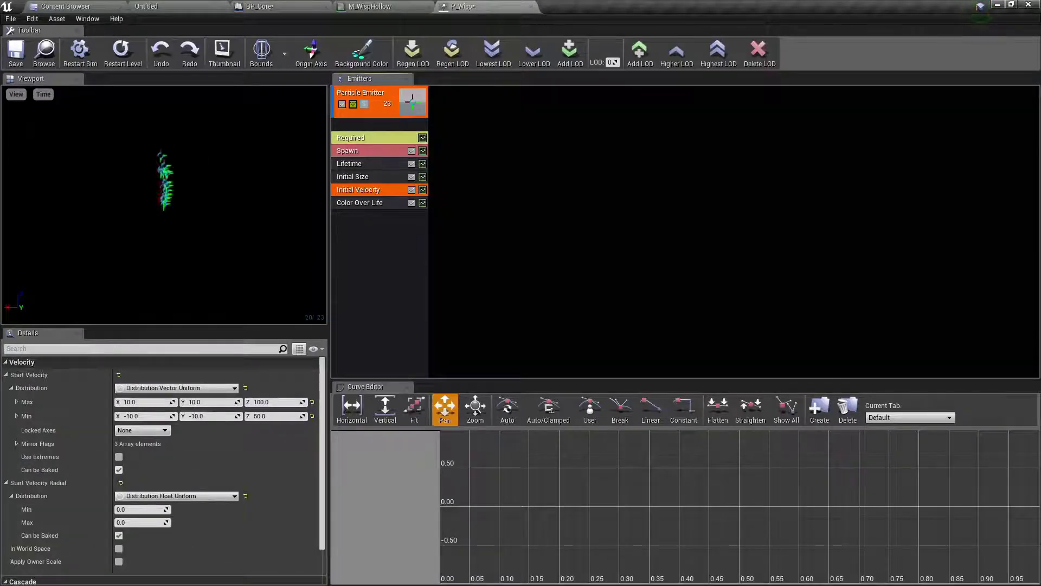
key(Delete)
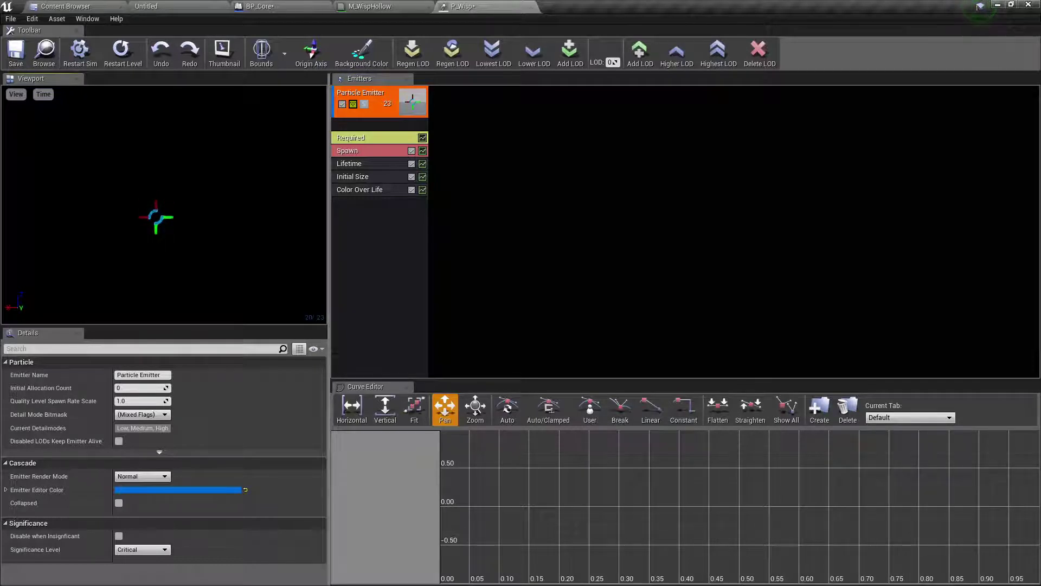
Assign the M_WispHollow material to the P_Wisp emitter in its Required module
click(368, 138)
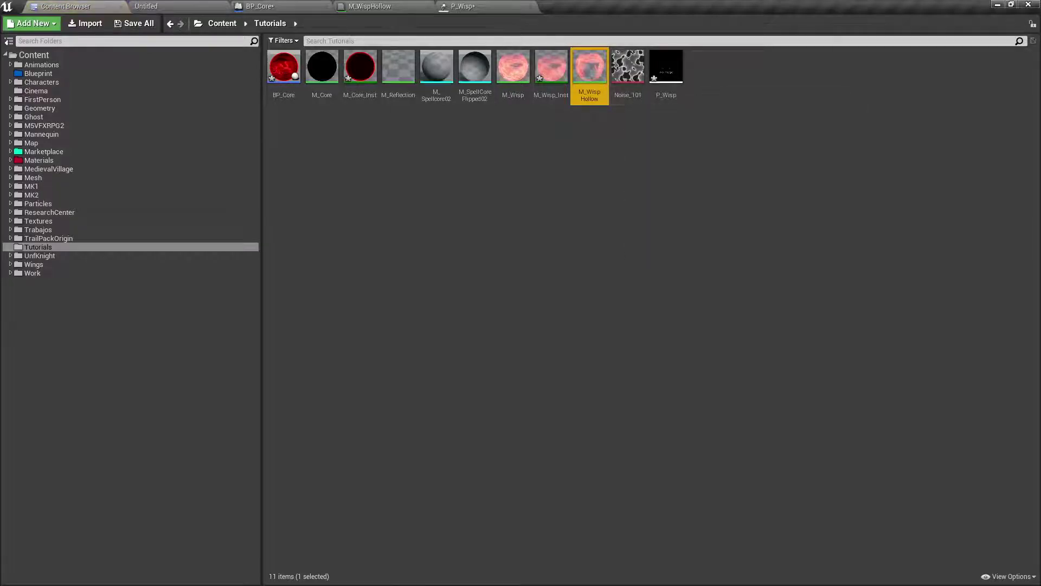
click(520, 6)
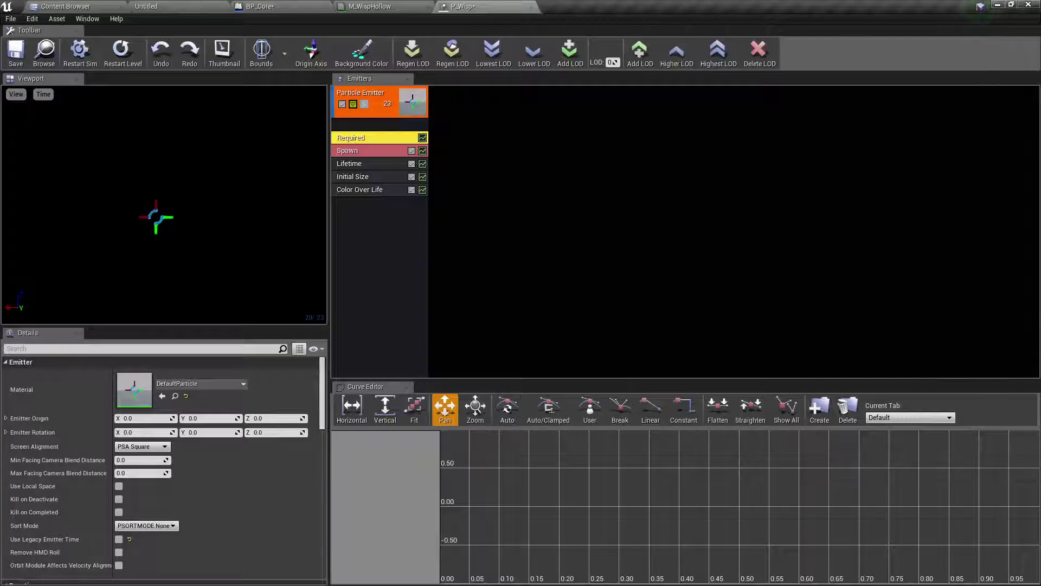
click(162, 396)
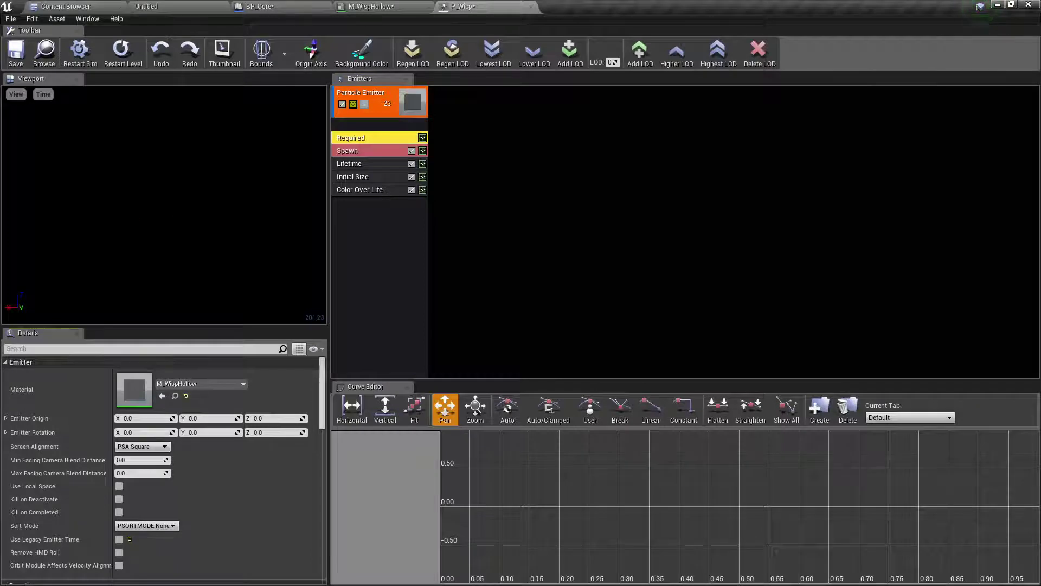
Set the emitter's minimum and maximum lifetime to 4.0 and its emitter duration to 4.0
click(349, 163)
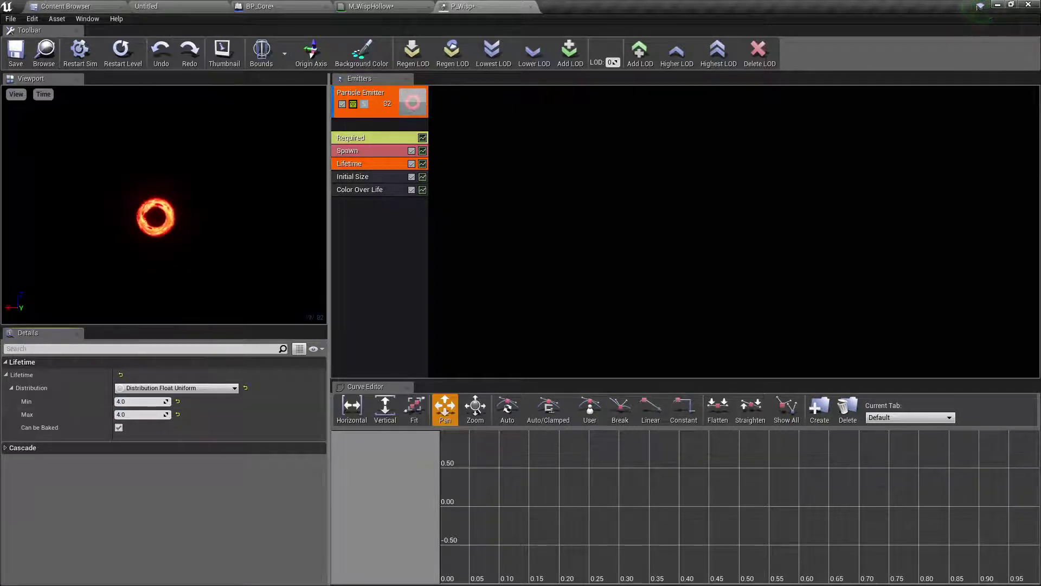
click(350, 137)
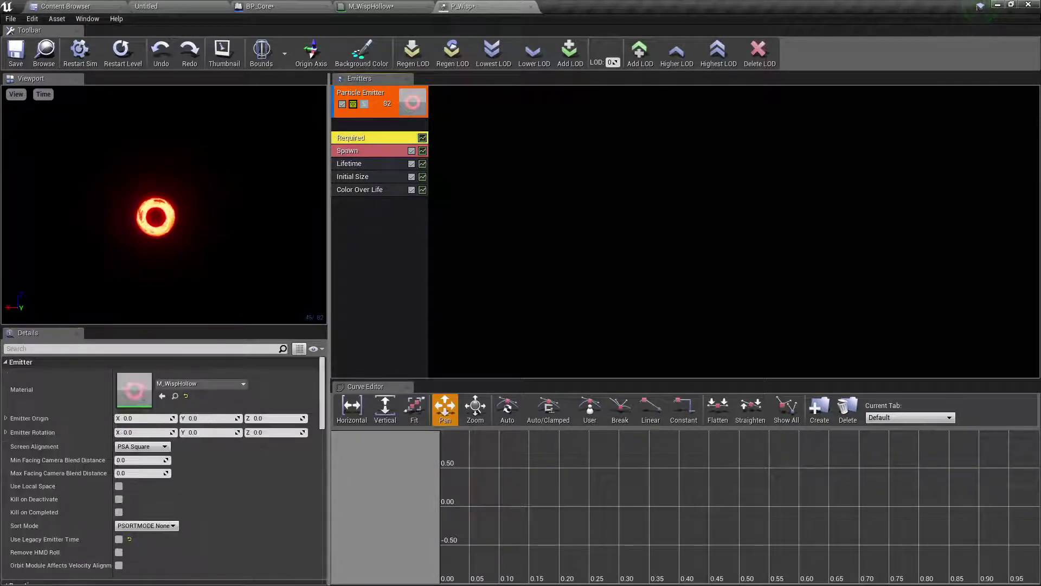
scroll(217, 442, down, 6)
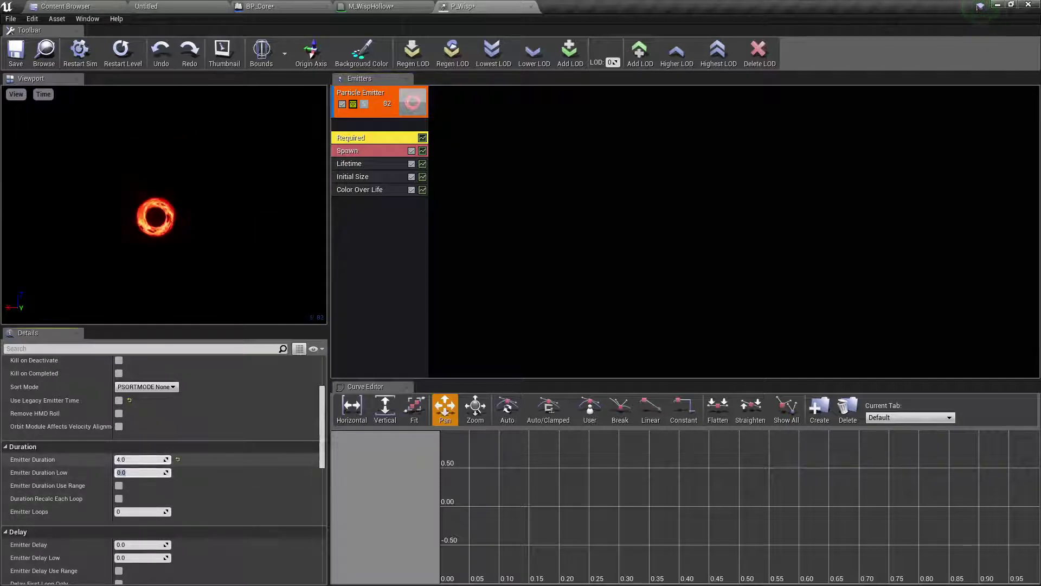
right_drag(166, 216, 166, 195)
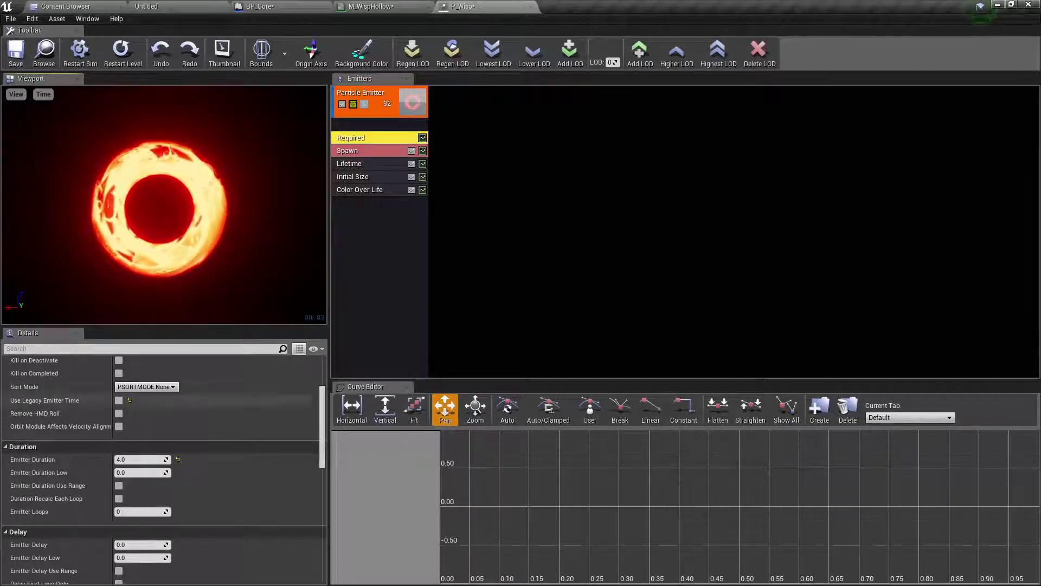
Set the constant spawn rate to 0 and add a burst entry with a count of 1
click(368, 150)
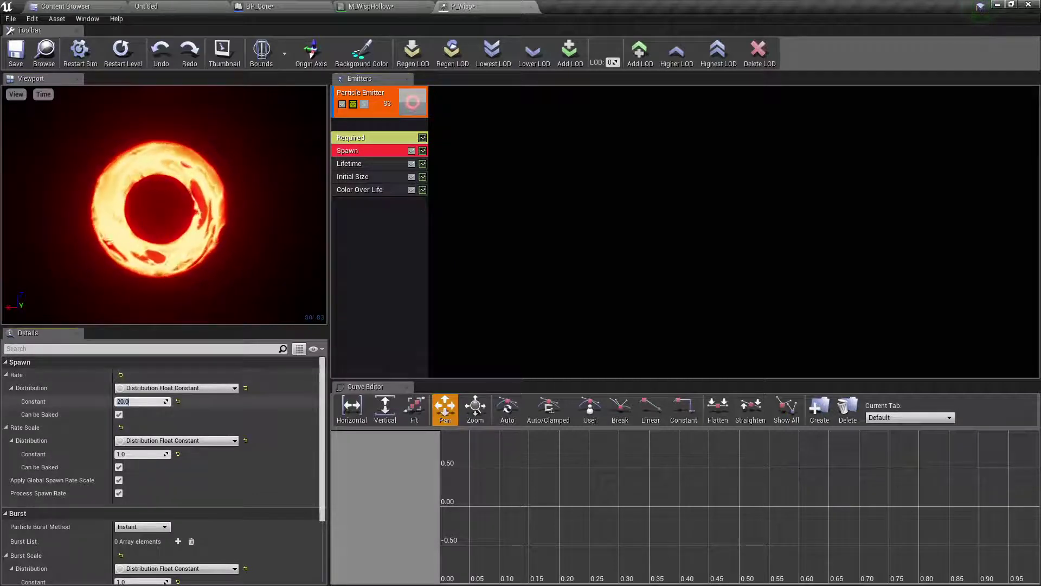
text(0)
key(Return)
scroll(162, 466, down, 1)
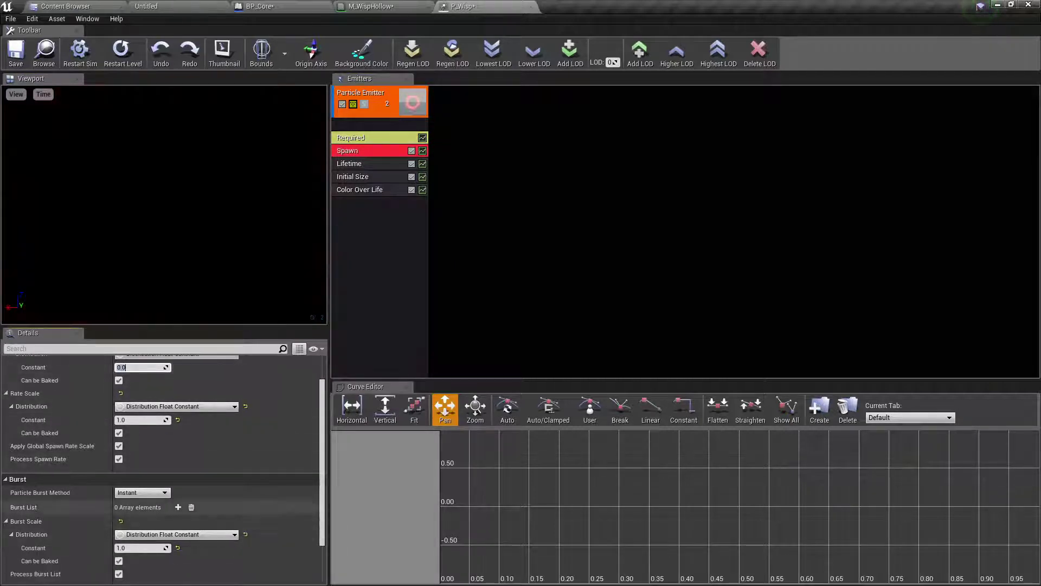
click(178, 507)
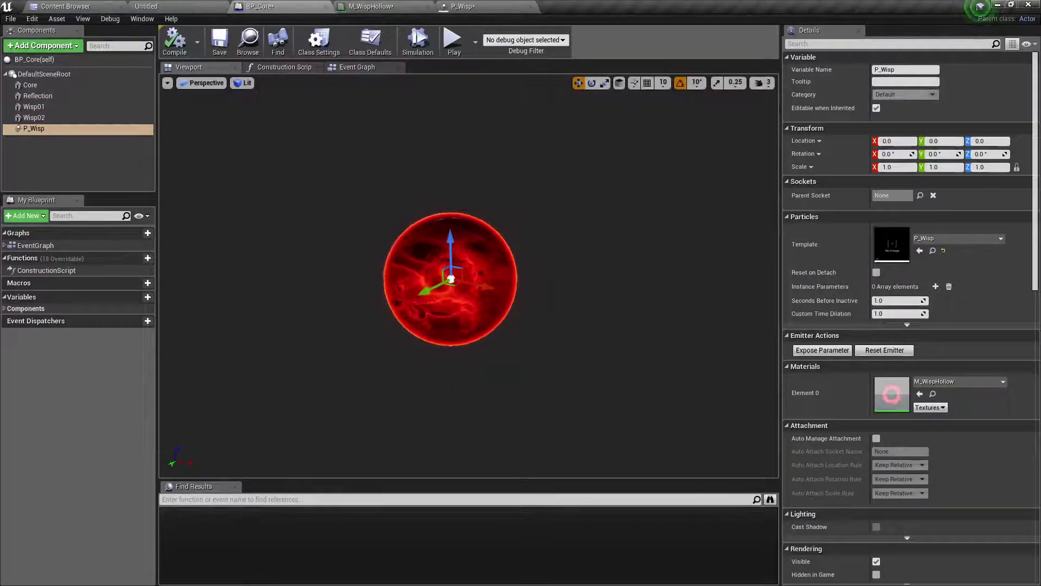
scroll(469, 276, up, 5)
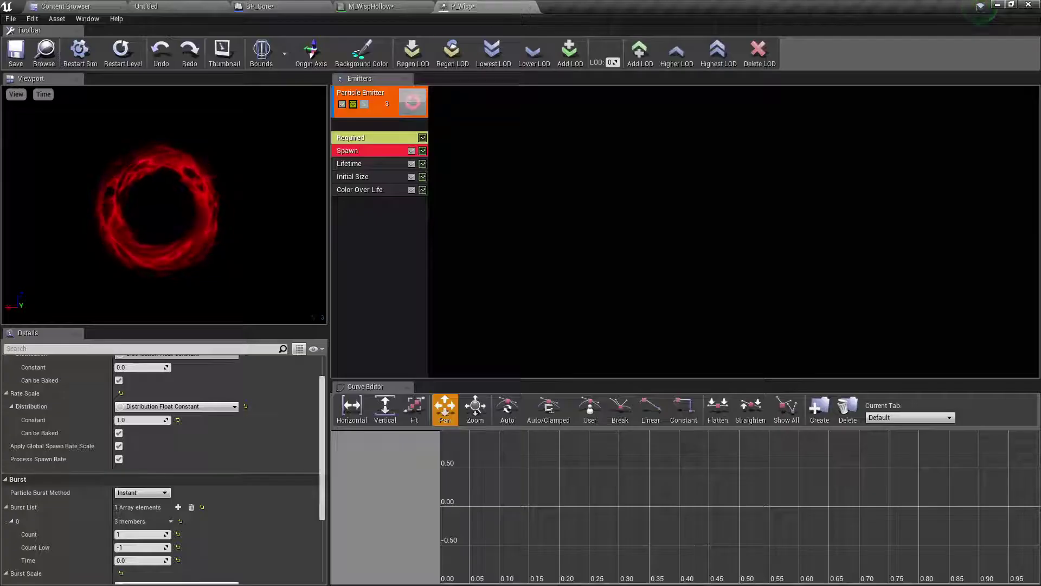
Change the Initial Size distribution to a vector constant and set its X value to 80
click(369, 189)
click(369, 163)
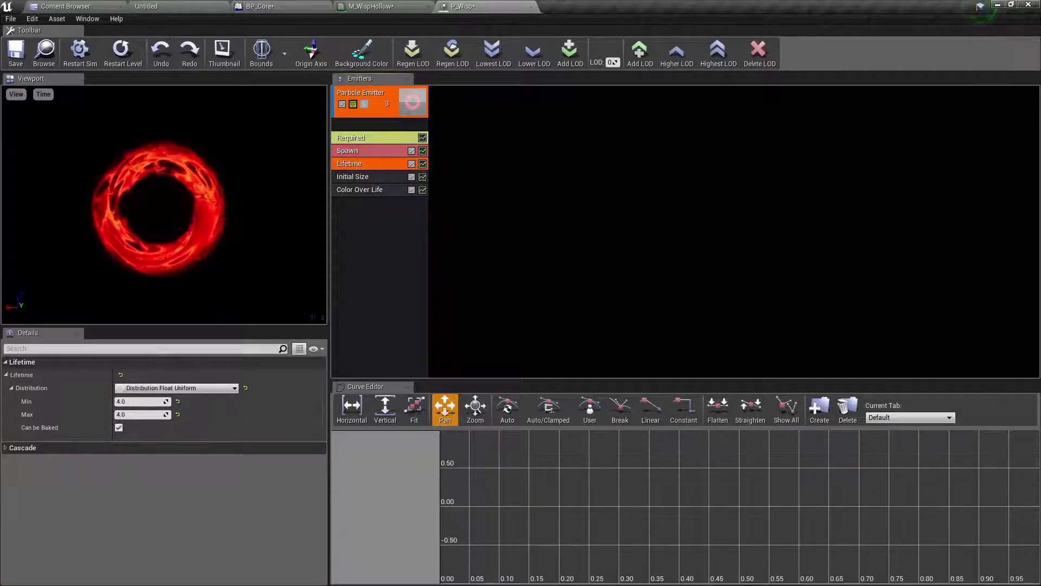
click(369, 176)
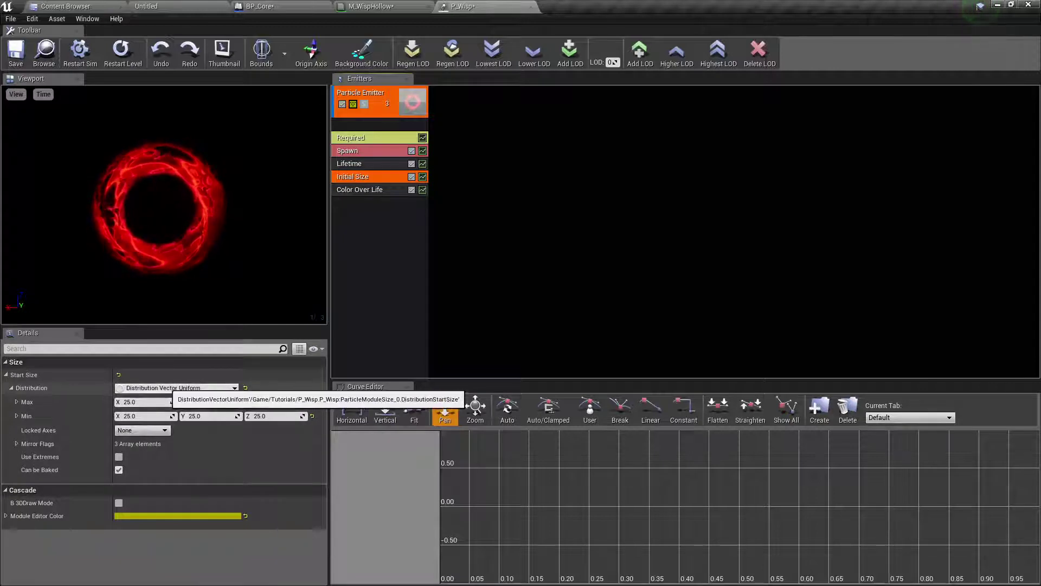
click(169, 388)
click(173, 411)
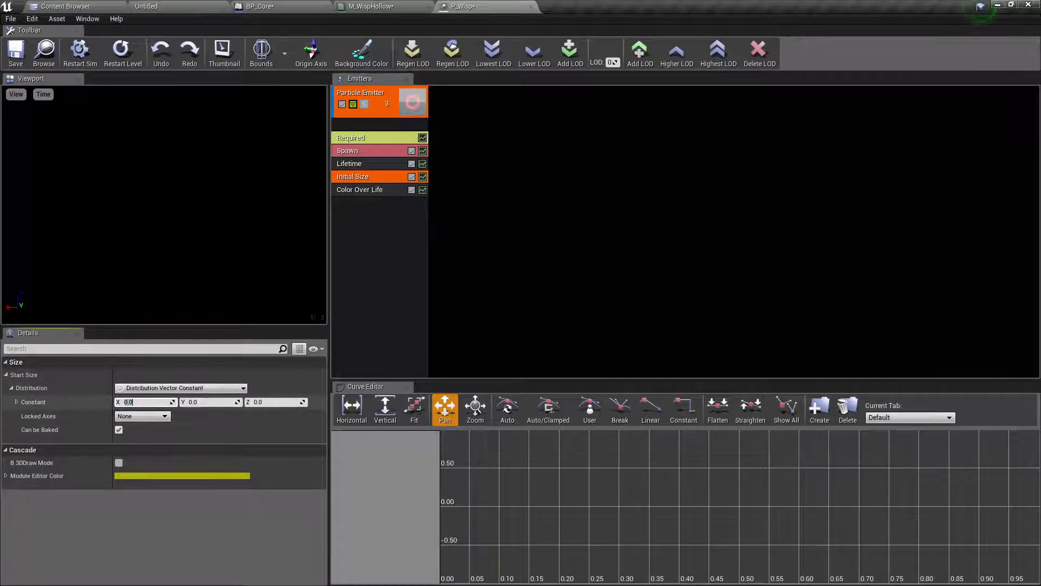
text(10)
key(Return)
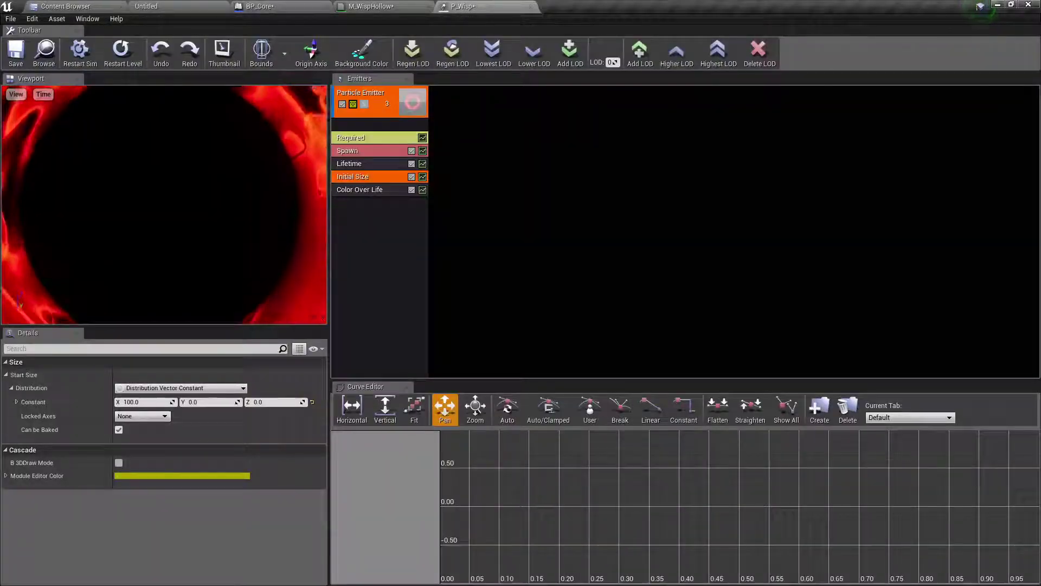
click(144, 402)
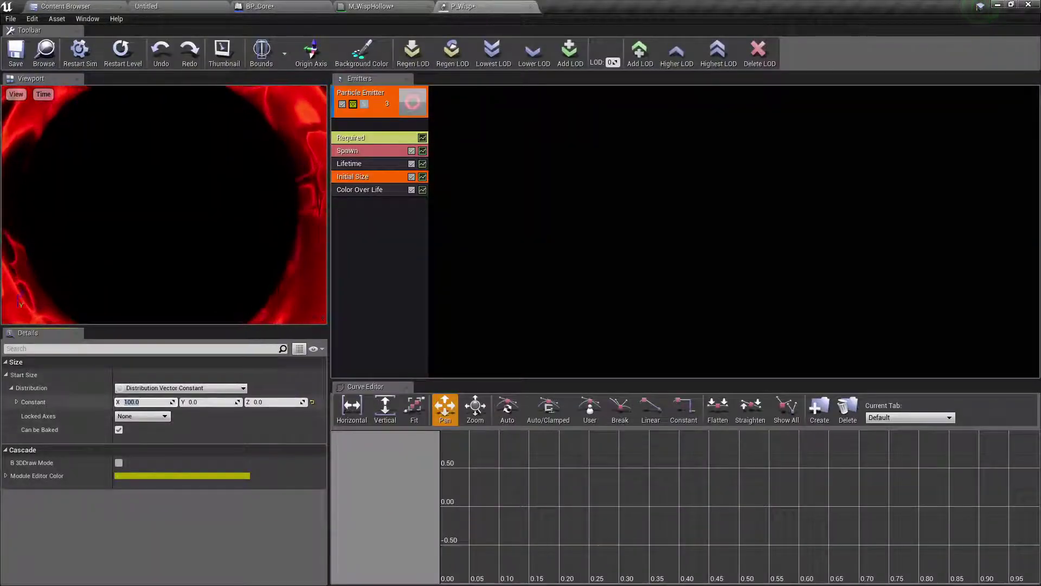
text(80)
key(Return)
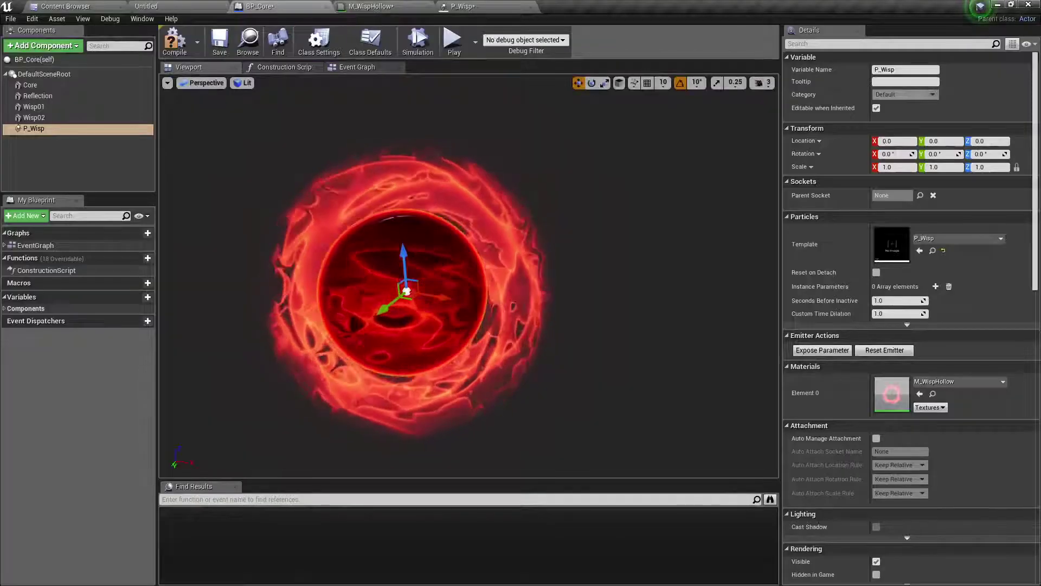
Examine the wisp ring around the core sphere in BP_Core, then return to the P_Wisp particle system
scroll(469, 276, up, 3)
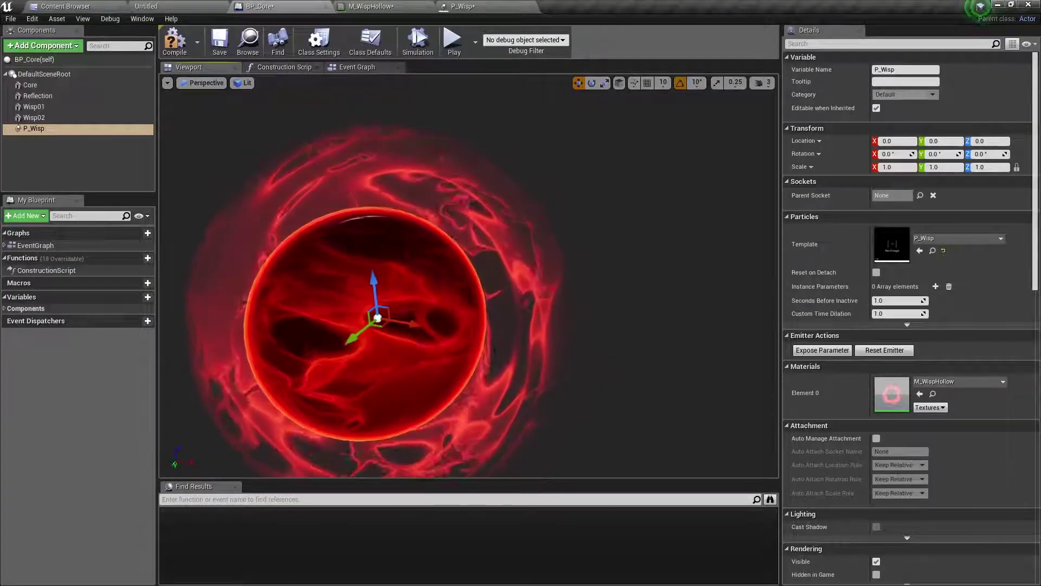
click(44, 74)
middle_drag(469, 275, 375, 275)
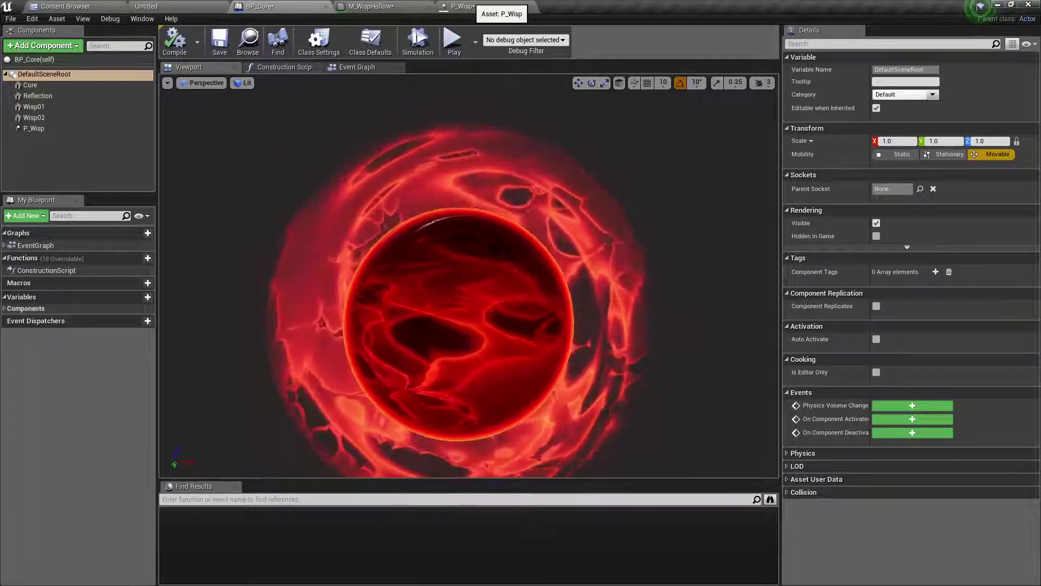
click(464, 7)
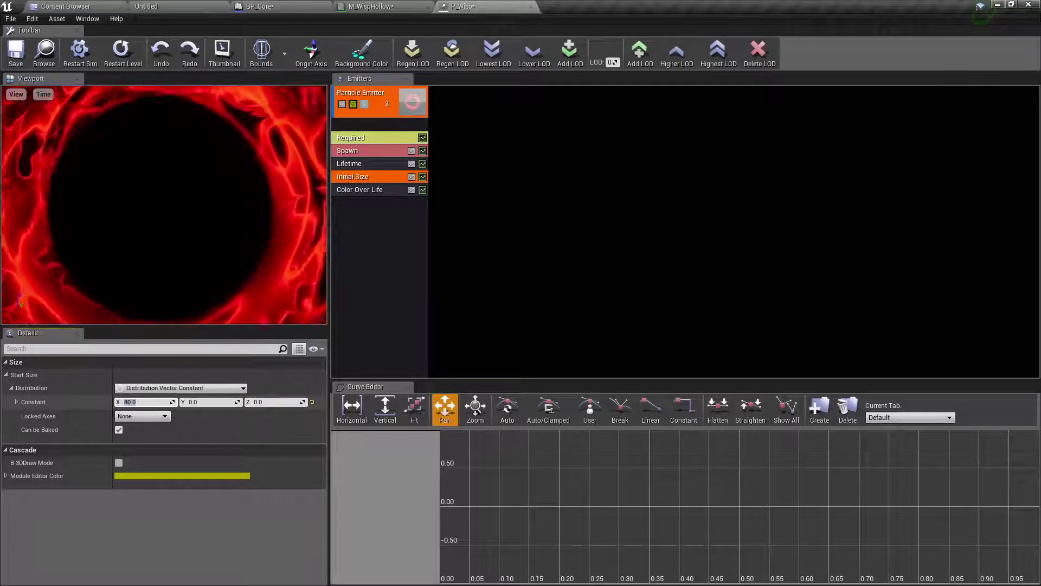
Set the Initial Size constant's X value to 60 and check the wisp ring in BP_Core
text(60)
key(Return)
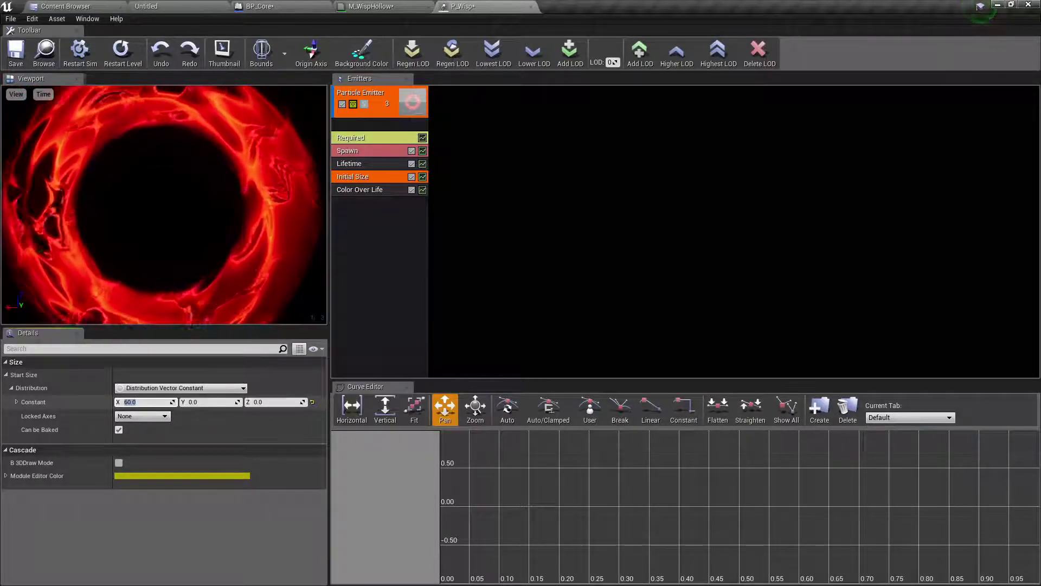
click(265, 6)
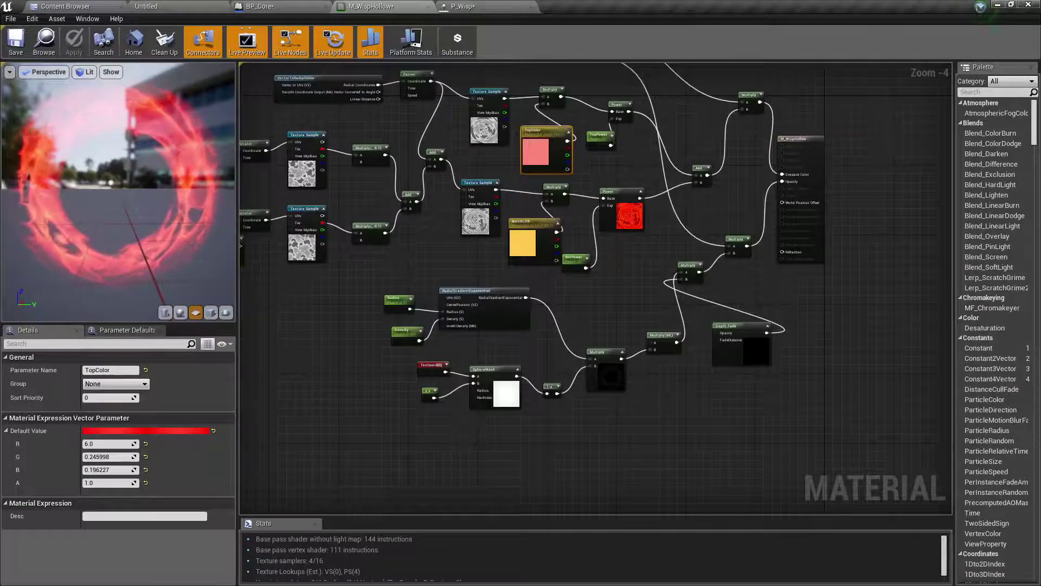
Set the SphereMask radius to 3.0 in the M_WispHollow material and apply the change
scroll(508, 444, up, 3)
scroll(613, 318, up, 1)
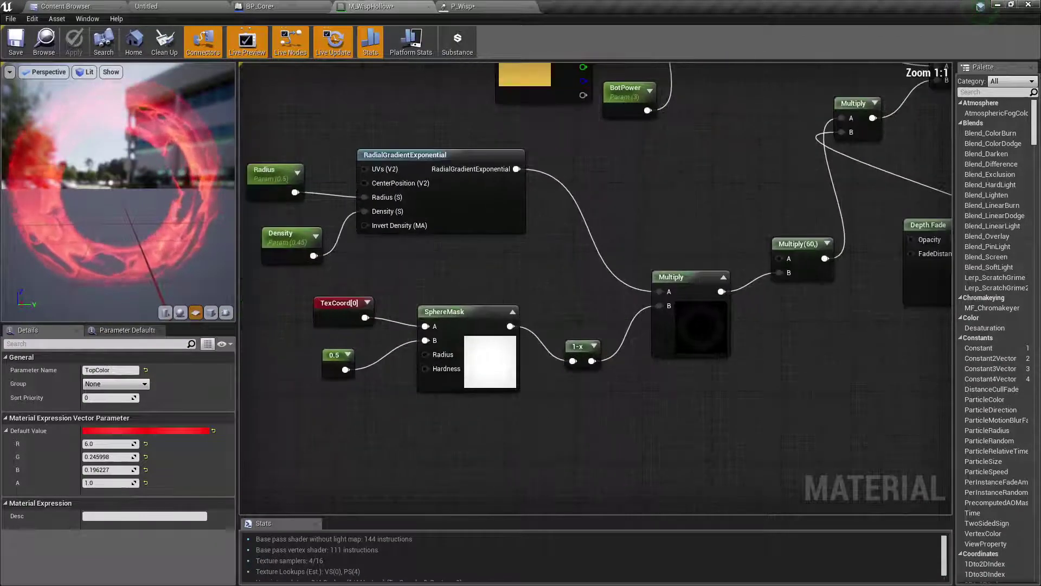
click(465, 317)
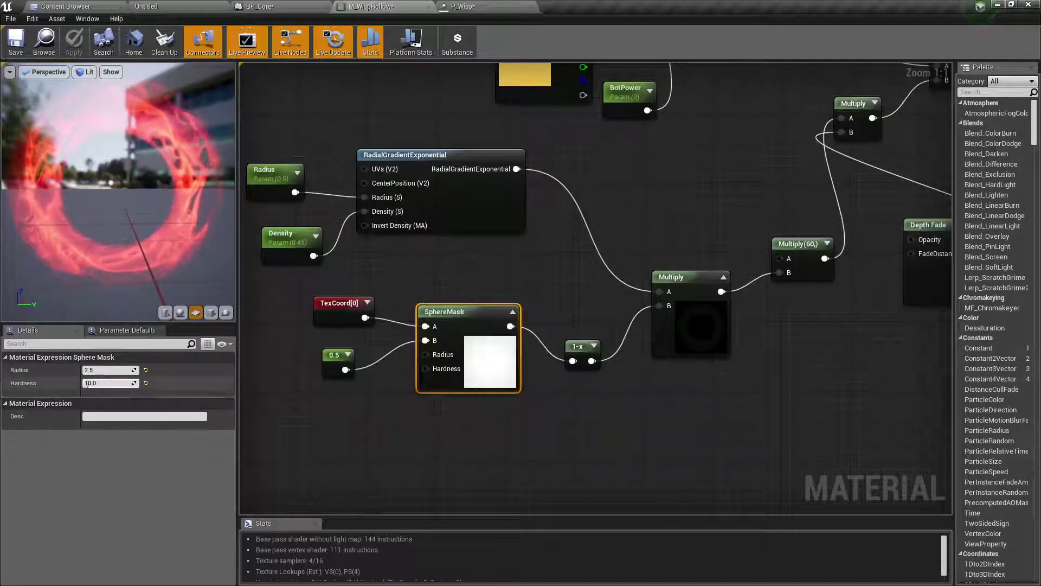
click(108, 370)
text(3)
key(Tab)
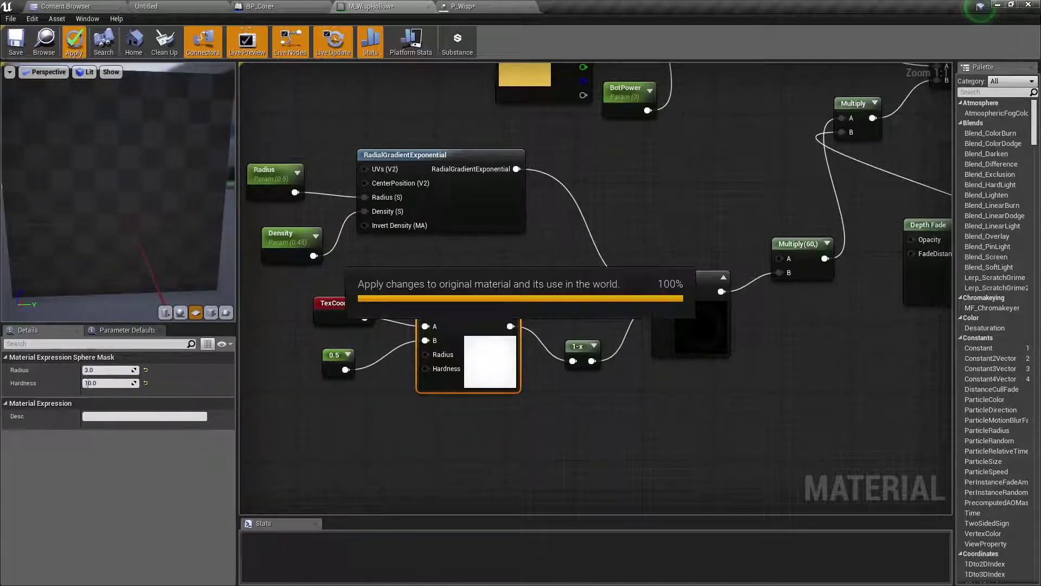
Check the wisp ring in BP_Core, then return to P_Wisp and close the M_WispHollow material
click(296, 6)
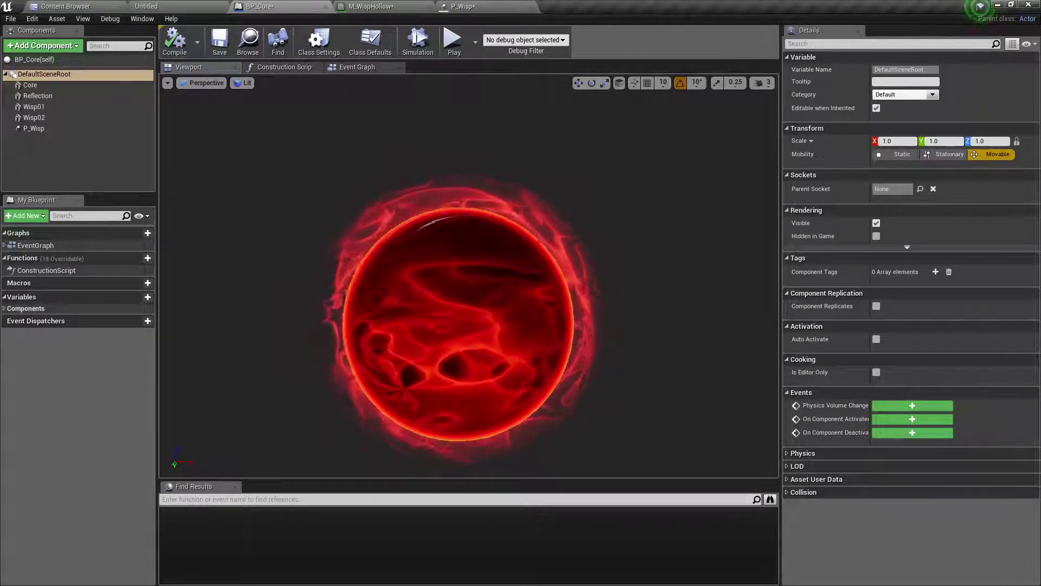
click(376, 6)
click(462, 6)
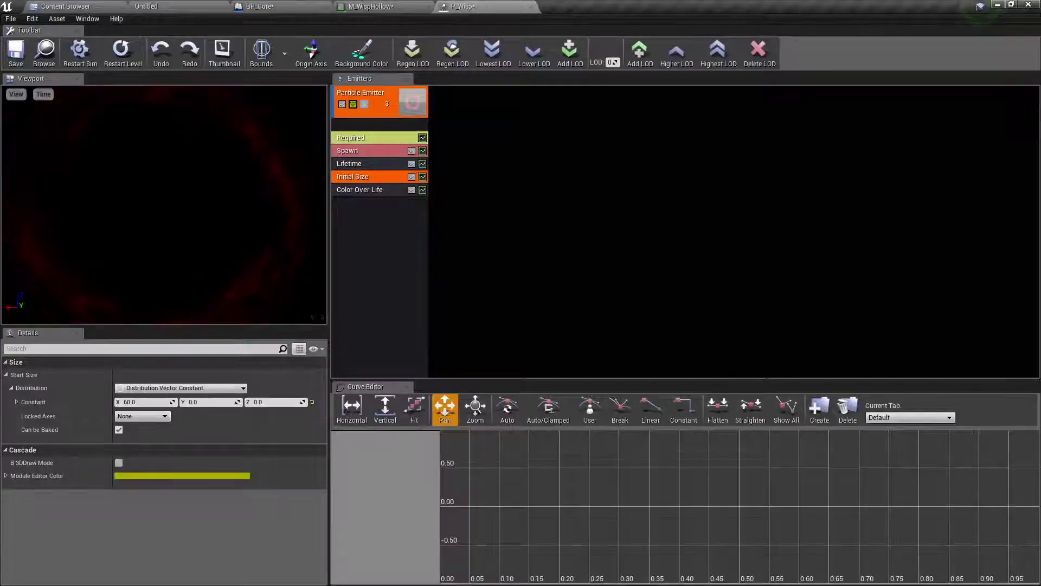
middle_click(389, 7)
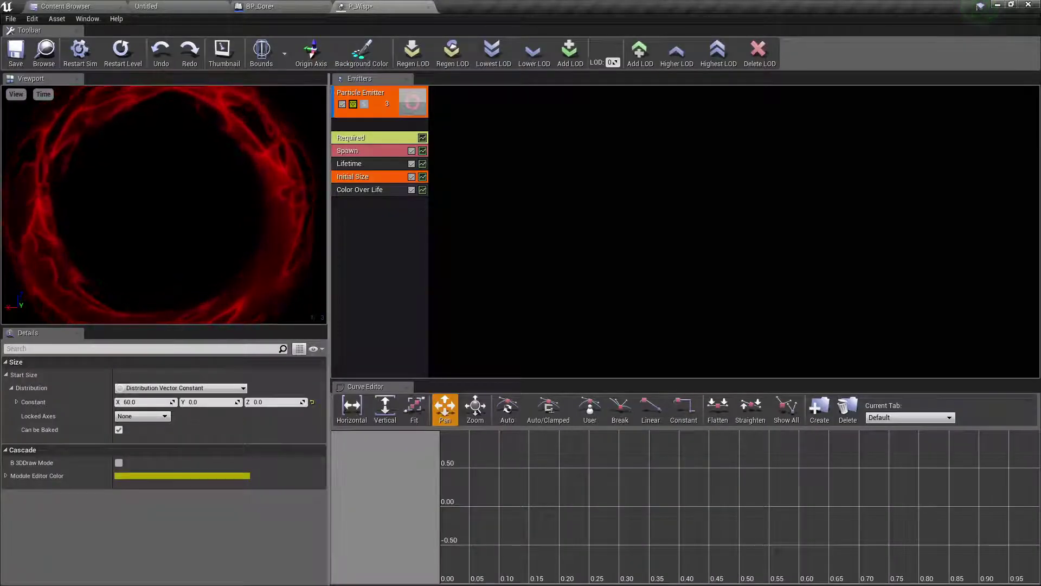
Add an Initial Rotation module to the particle emitter and restart the particle system in the level
right_click(365, 207)
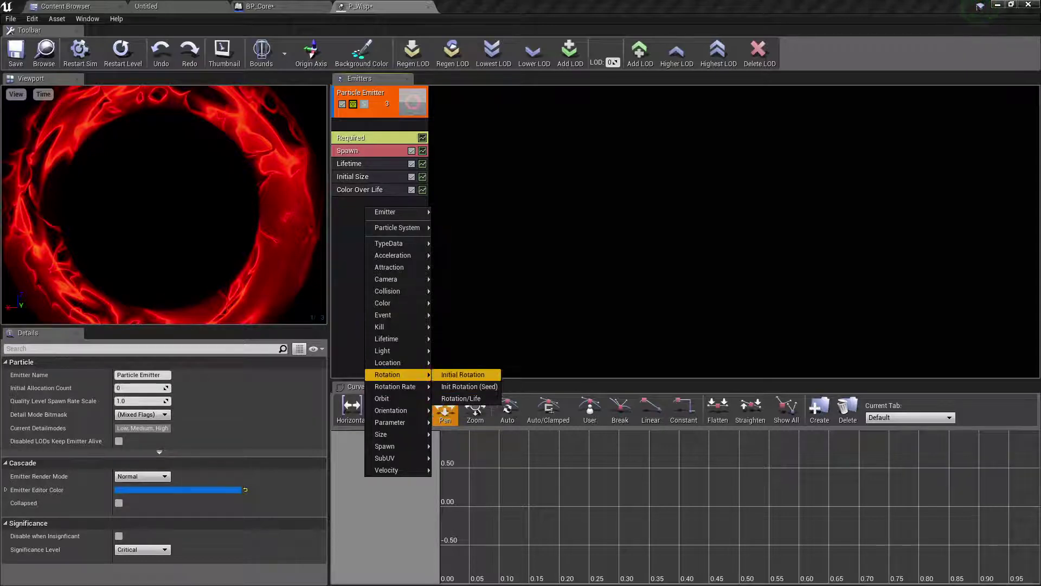
click(462, 375)
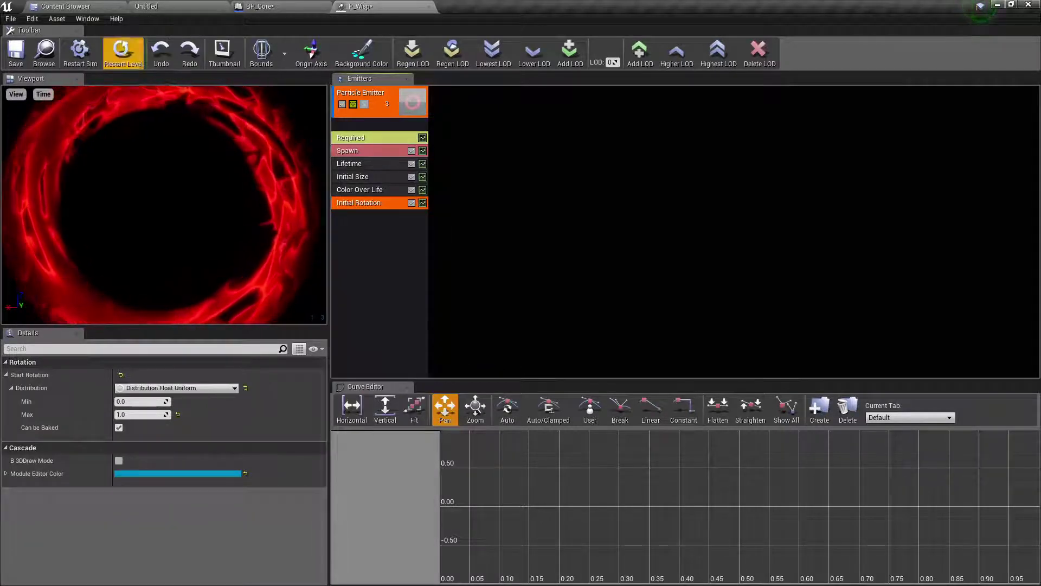
click(125, 54)
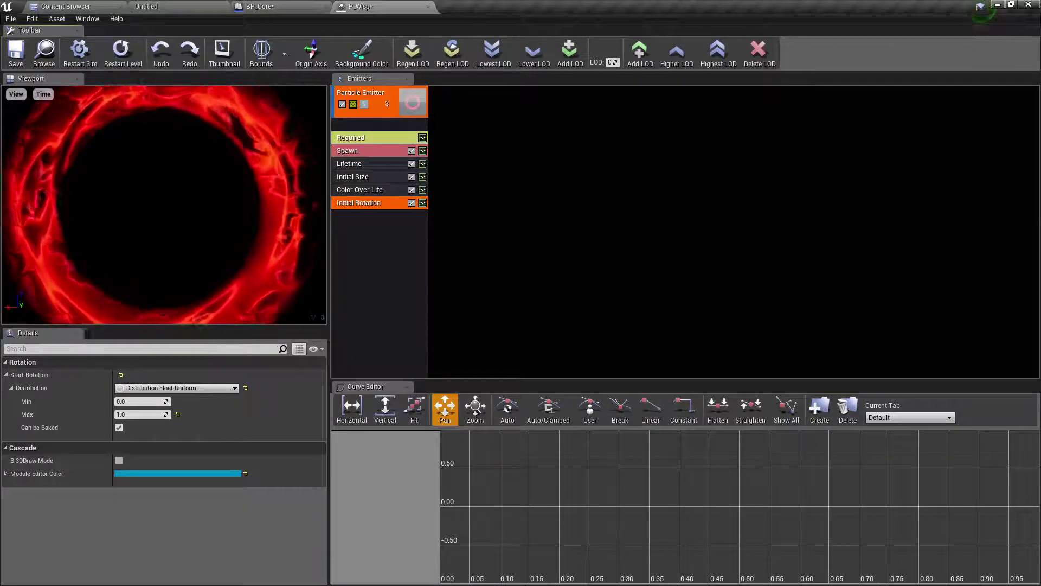
Add an Initial Rotation Rate module to the emitter and set its maximum start rotation rate to 0.03
right_click(364, 225)
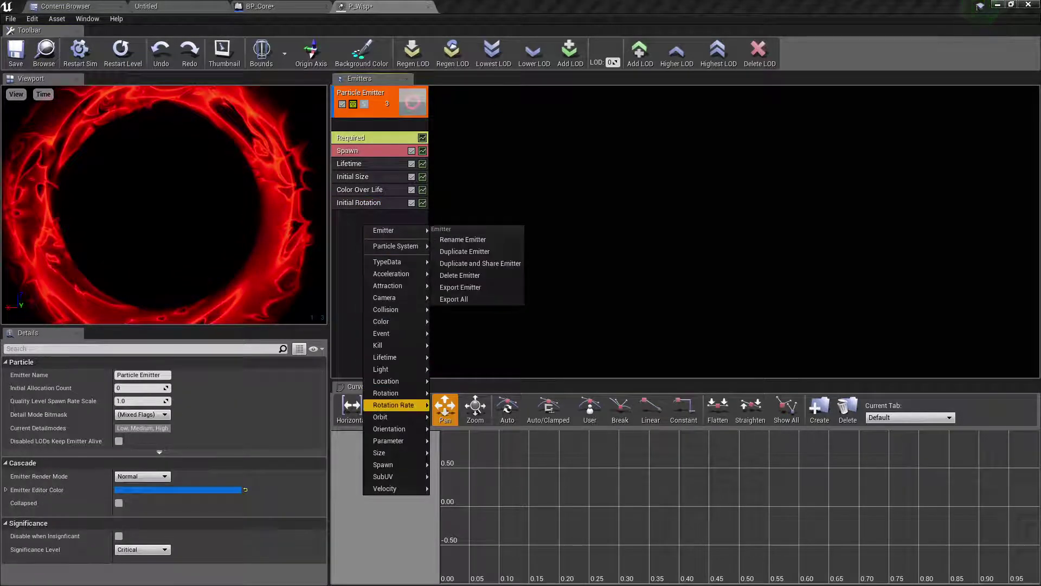
mouse_move(401, 404)
click(463, 413)
click(366, 215)
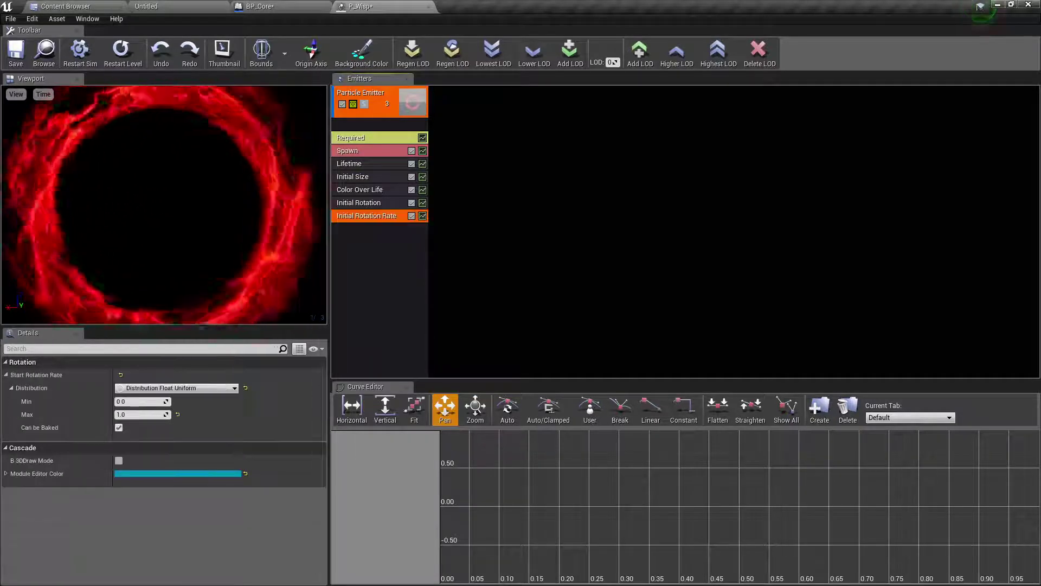
click(139, 415)
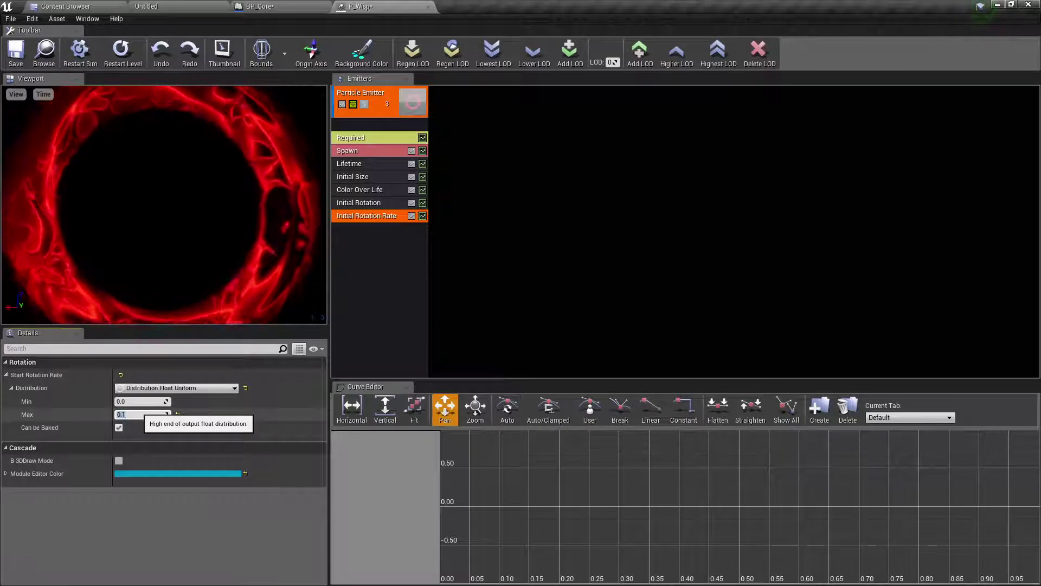
text(0.1)
key(Return)
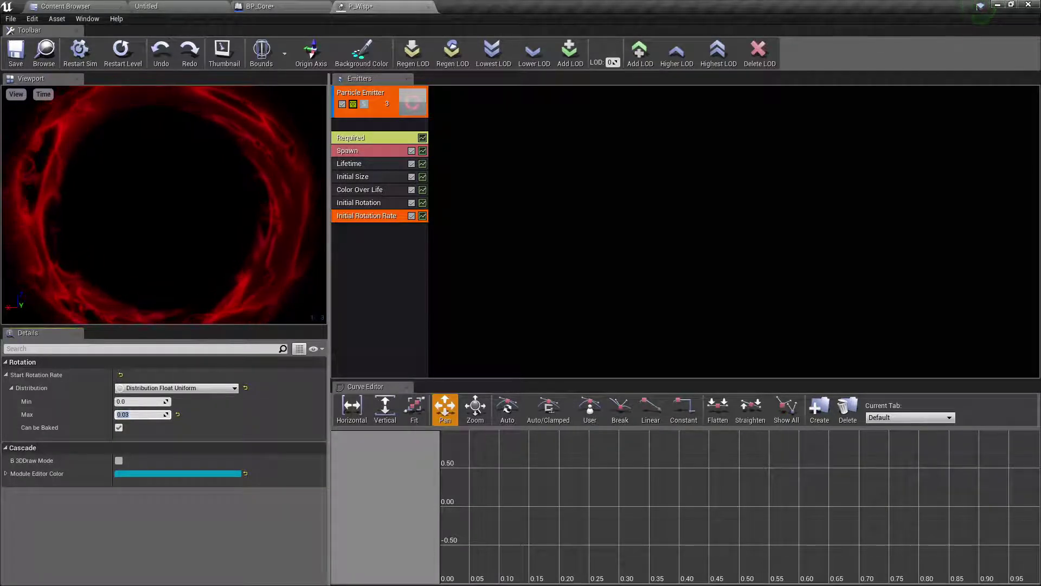
Duplicate the particle emitter and set the copy's maximum Initial Rotation Rate to -0.03
right_click(384, 92)
mouse_move(417, 97)
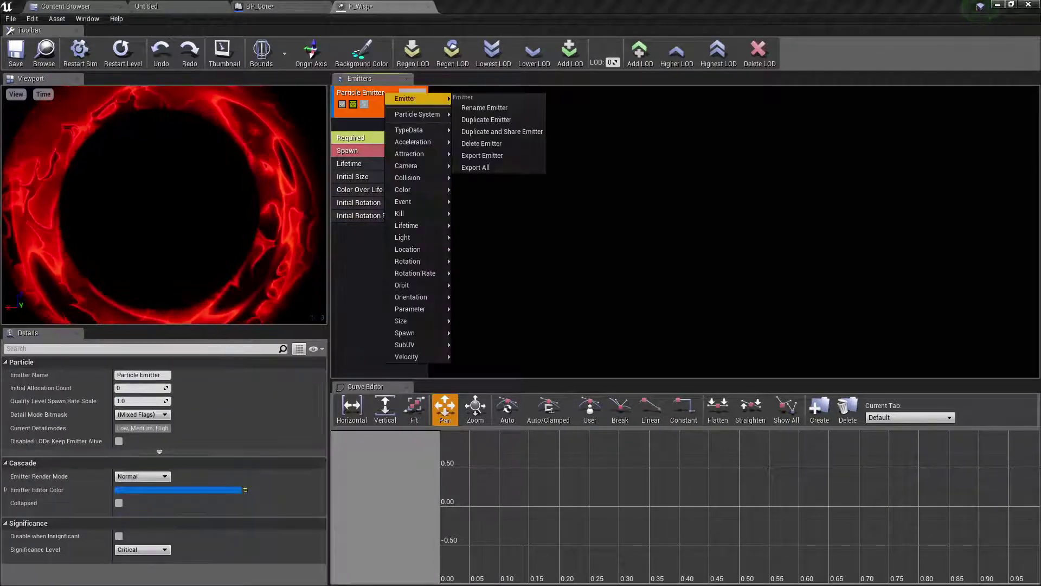
click(490, 117)
click(464, 216)
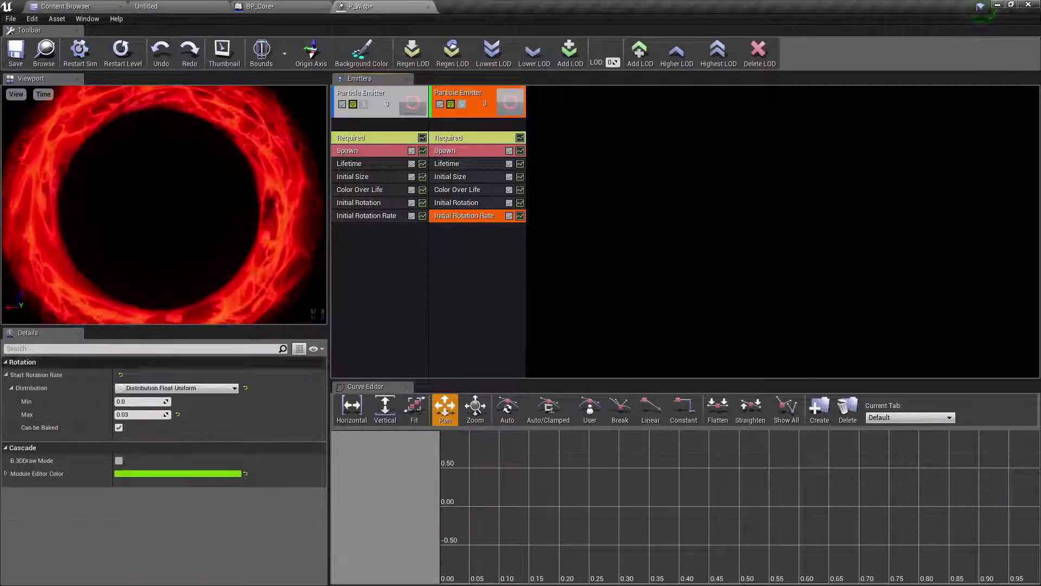
click(140, 414)
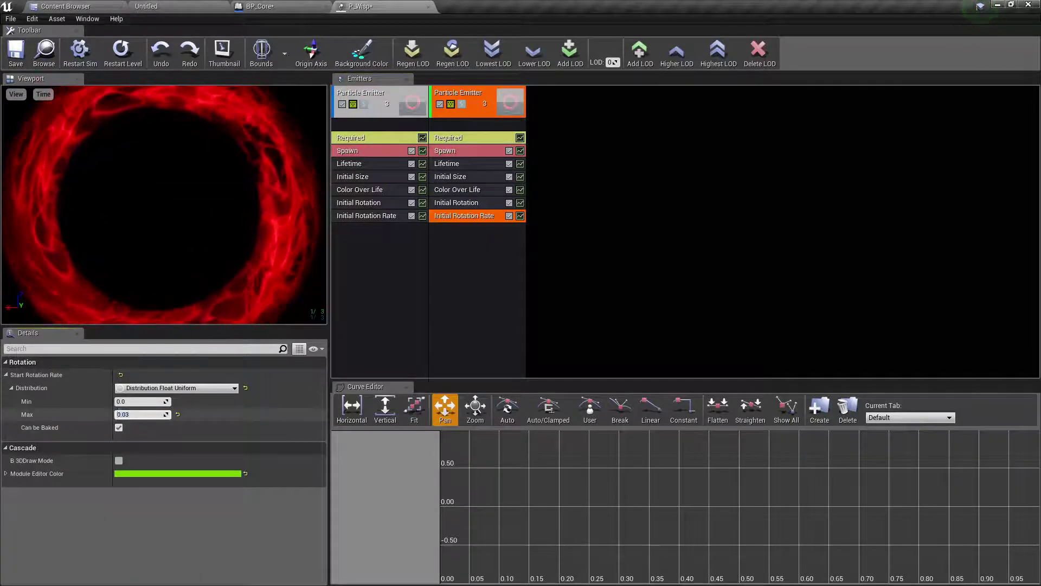
text(-0.03)
key(Return)
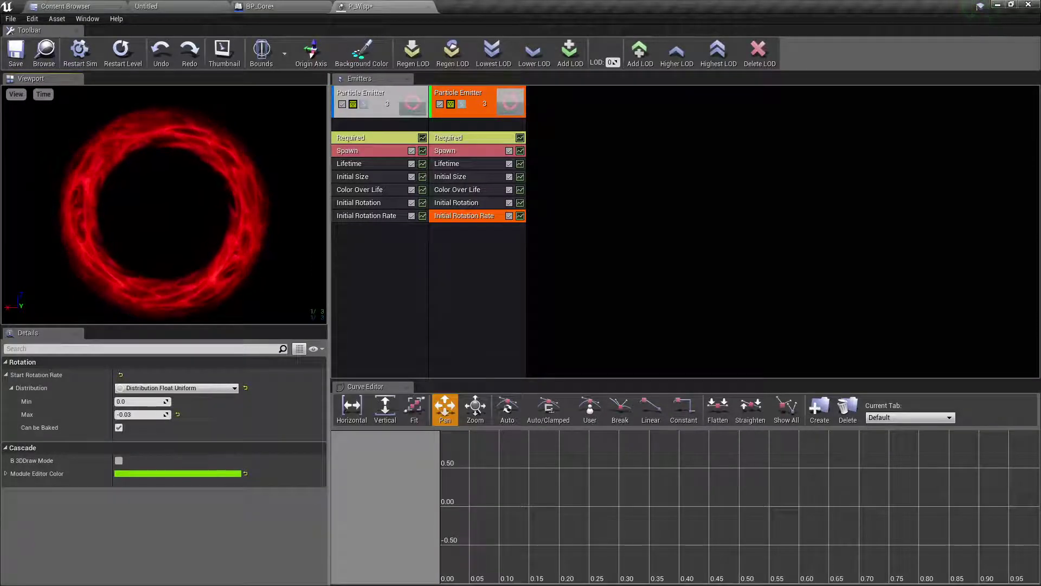
Change the screen alignment of both emitters to PSA Rectangle
click(378, 137)
click(142, 446)
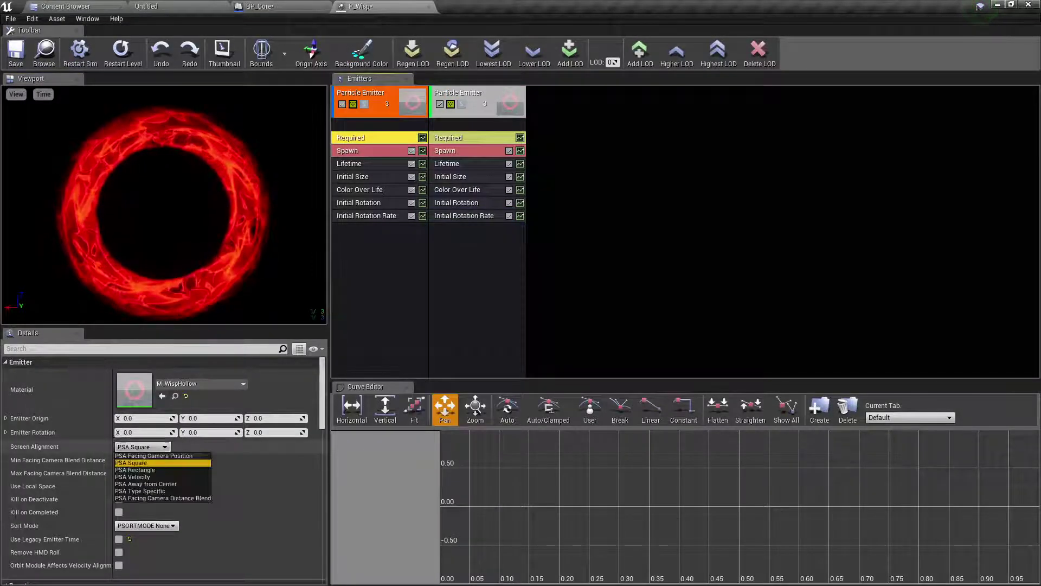
click(135, 470)
click(467, 137)
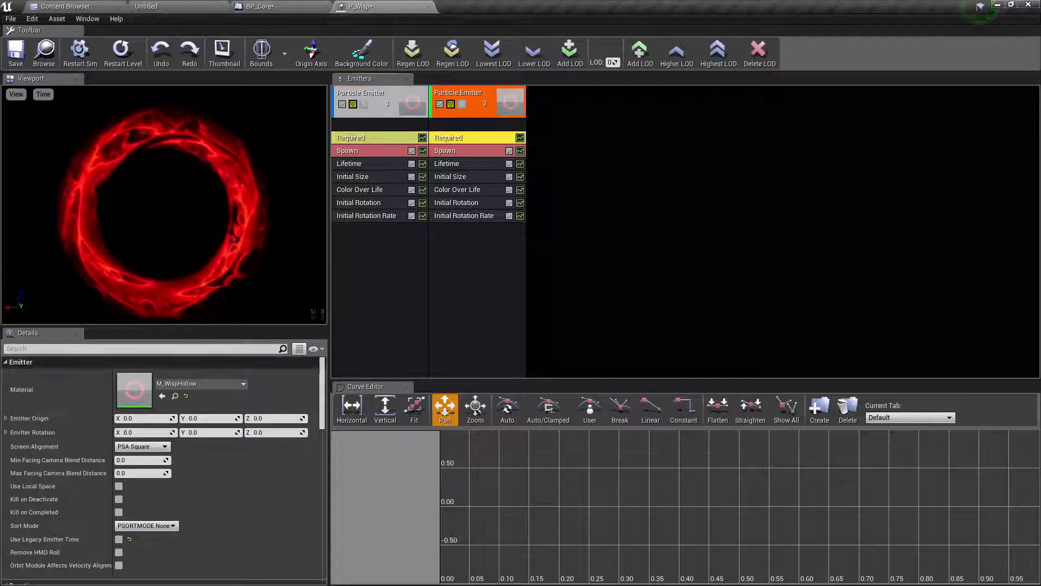
click(142, 445)
click(136, 470)
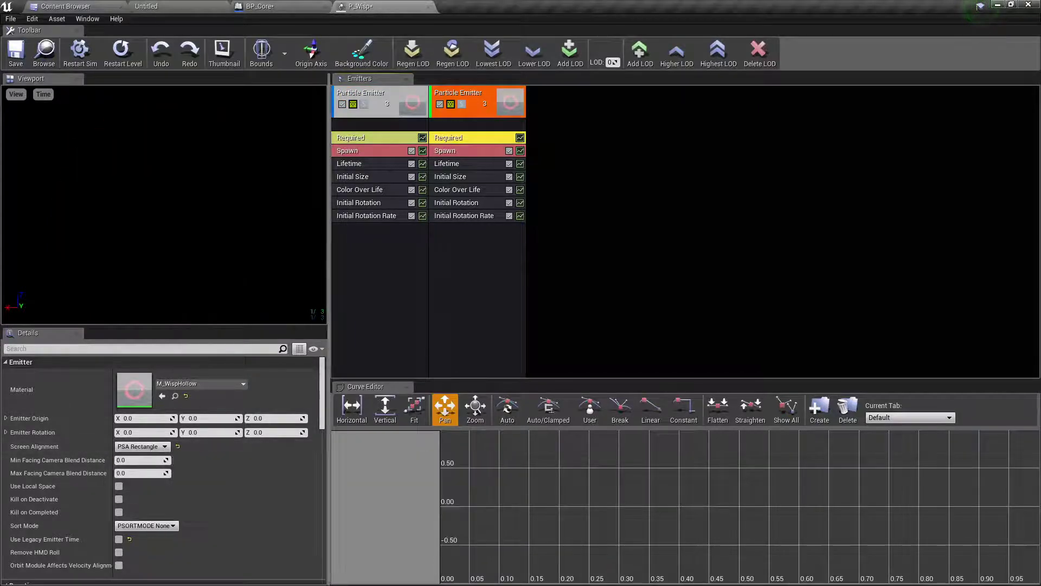
click(378, 137)
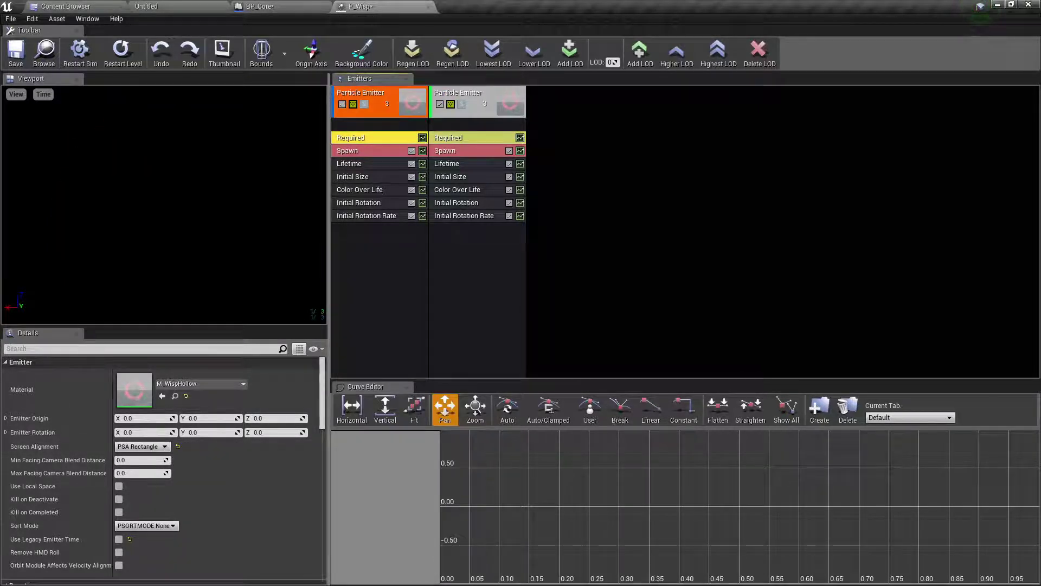
Set the Initial Size constant's Y value to 55 in both emitters
click(370, 176)
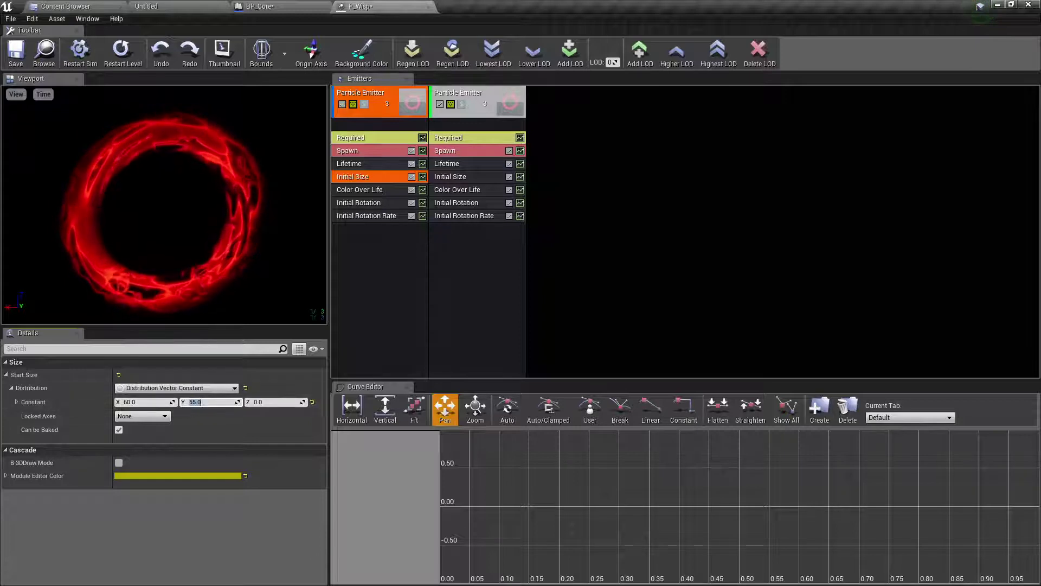
click(468, 176)
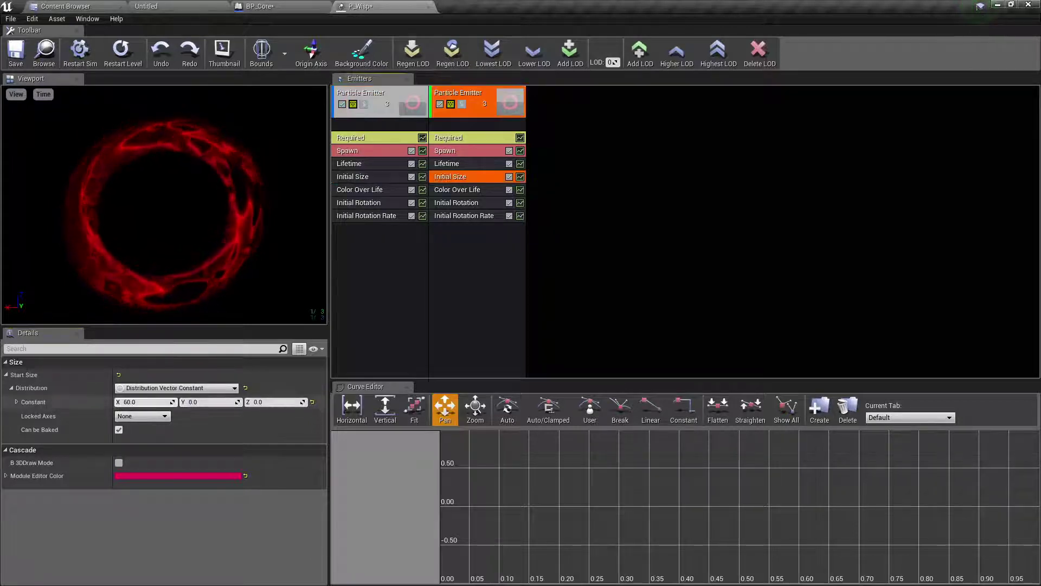
click(146, 402)
key(Tab)
text(55.0)
key(Return)
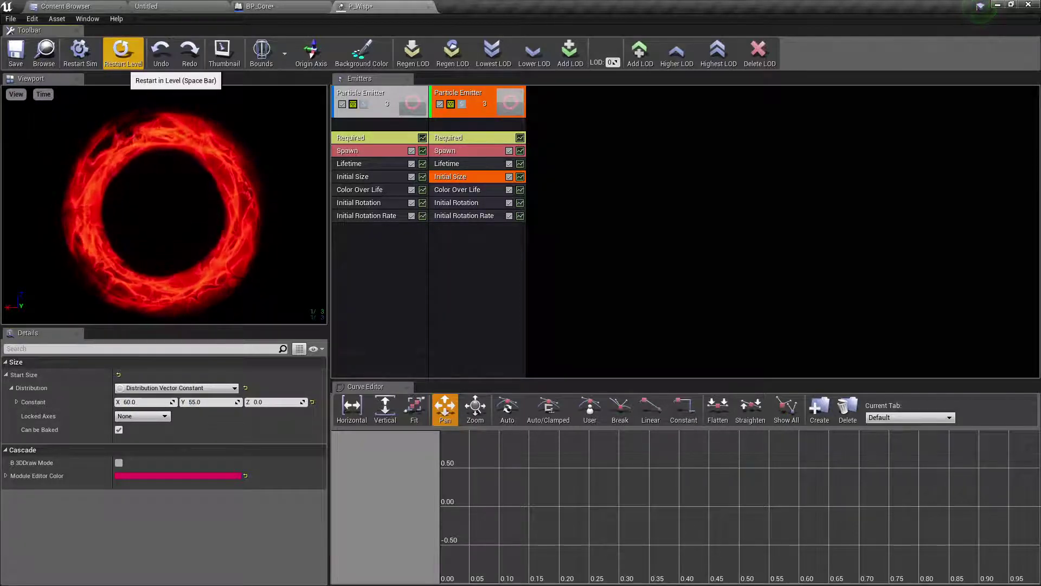
Restart the particle system in the level, examine the wisps around the core in BP_Core, and return to P_Wisp
click(124, 67)
click(124, 67)
click(260, 5)
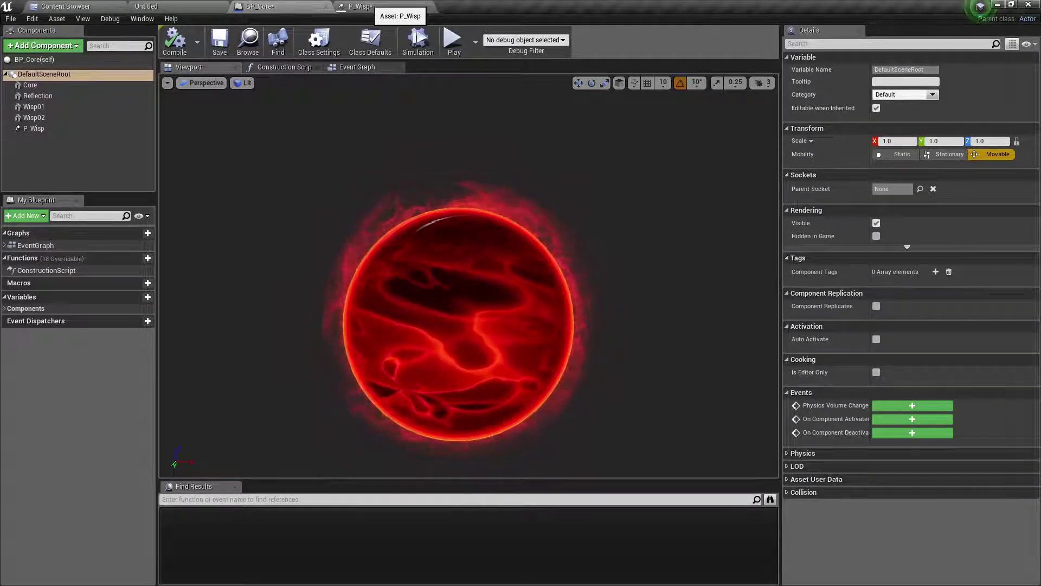
click(358, 6)
Add a Size By Life module to the first emitter and share it with the second emitter
right_click(360, 232)
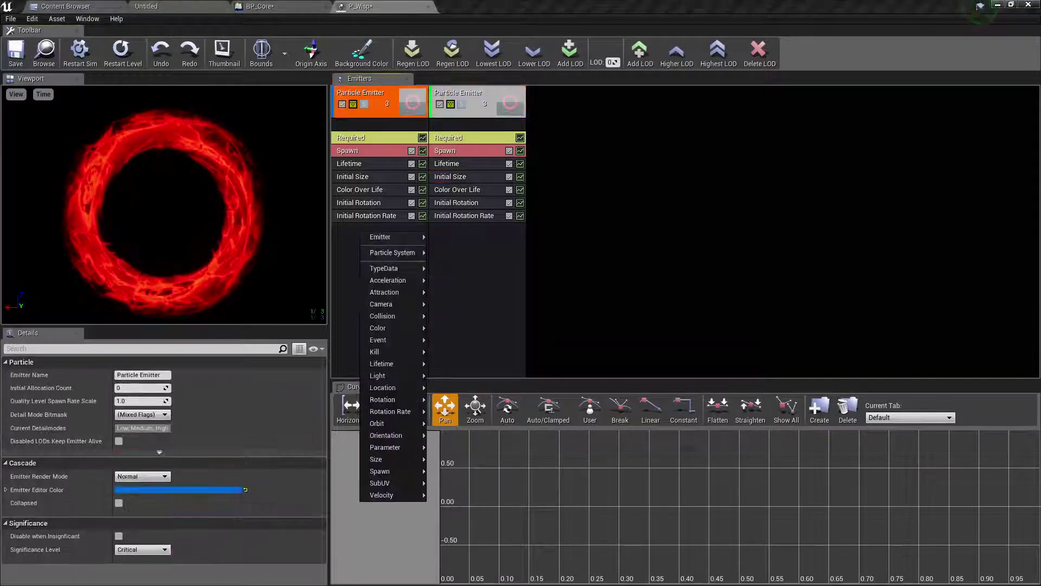
mouse_move(380, 458)
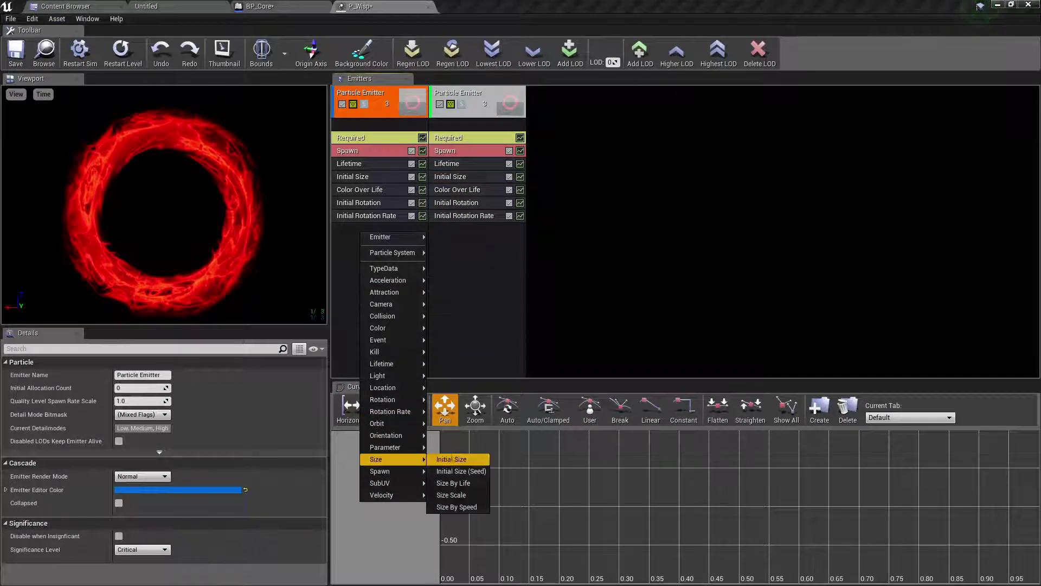
click(453, 483)
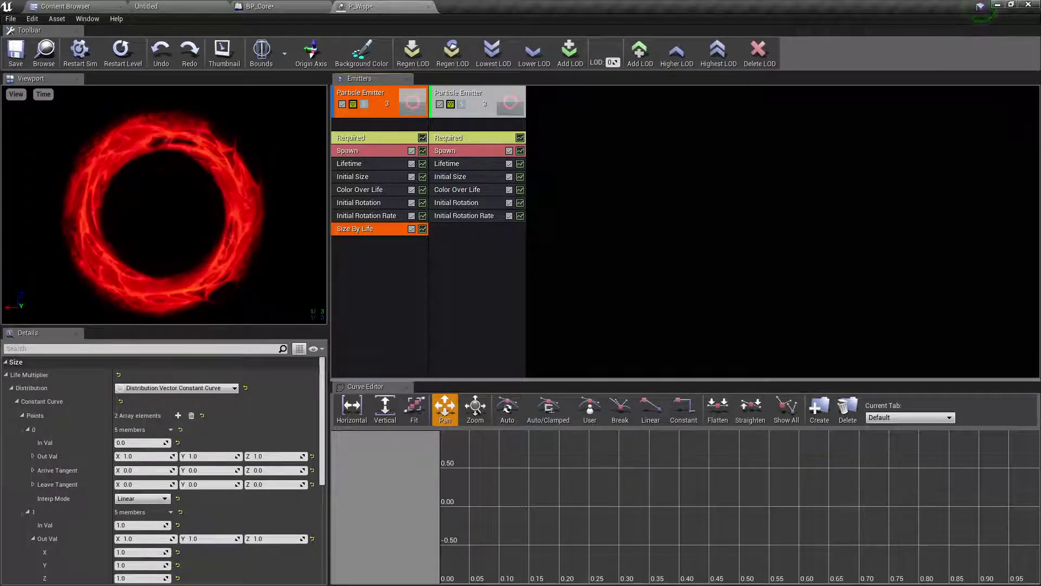
shift+drag(380, 228, 477, 229)
click(379, 228)
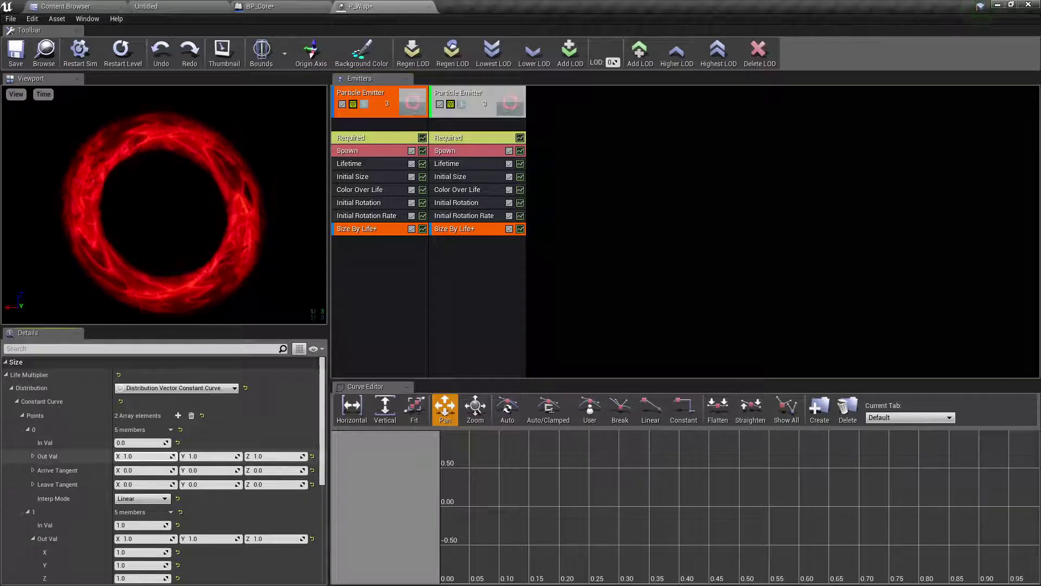
Set the Out Val of Size By Life curve point 0 to 0.8 on X, Y and Z
key(Tab)
text(.8)
key(Tab)
text(.8)
key(Tab)
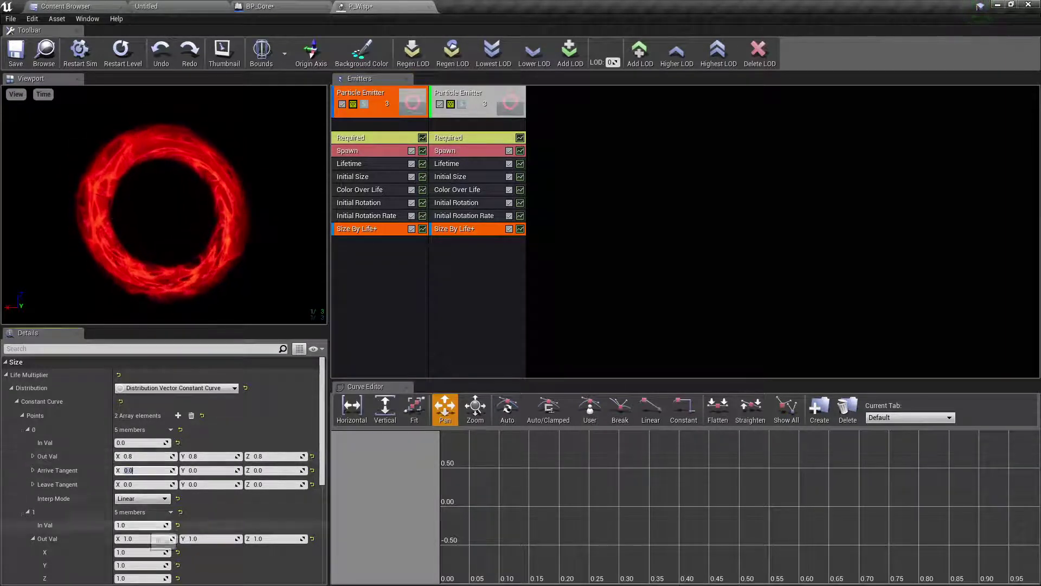
Set the Out Val of Size By Life curve point 1 to 1.1 on all axes and check the result in BP_Core
click(150, 538)
text(1.1)
key(Tab)
text(1.1)
key(Tab)
text(1.1)
key(Tab)
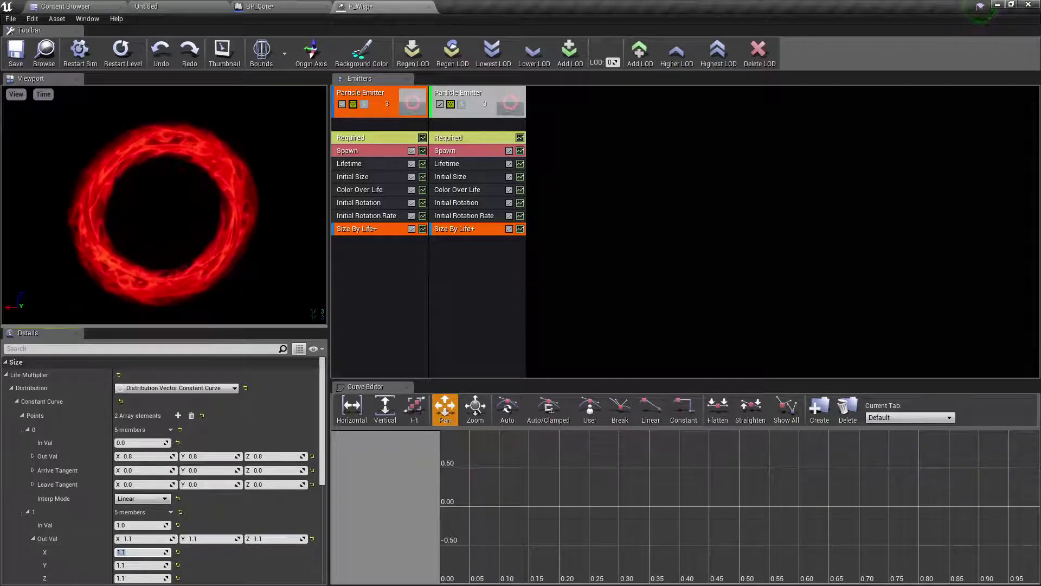
click(260, 6)
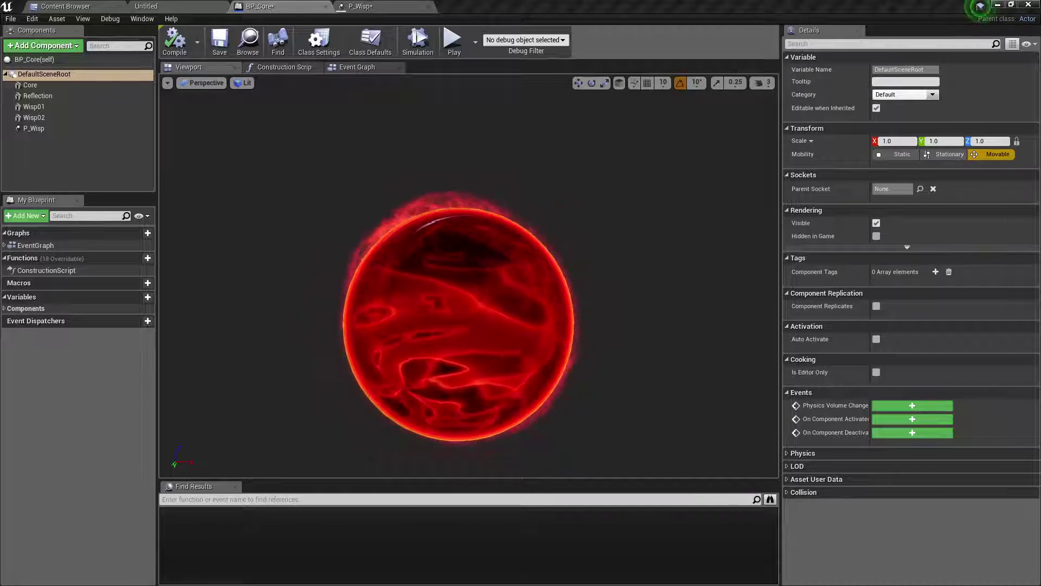
click(358, 6)
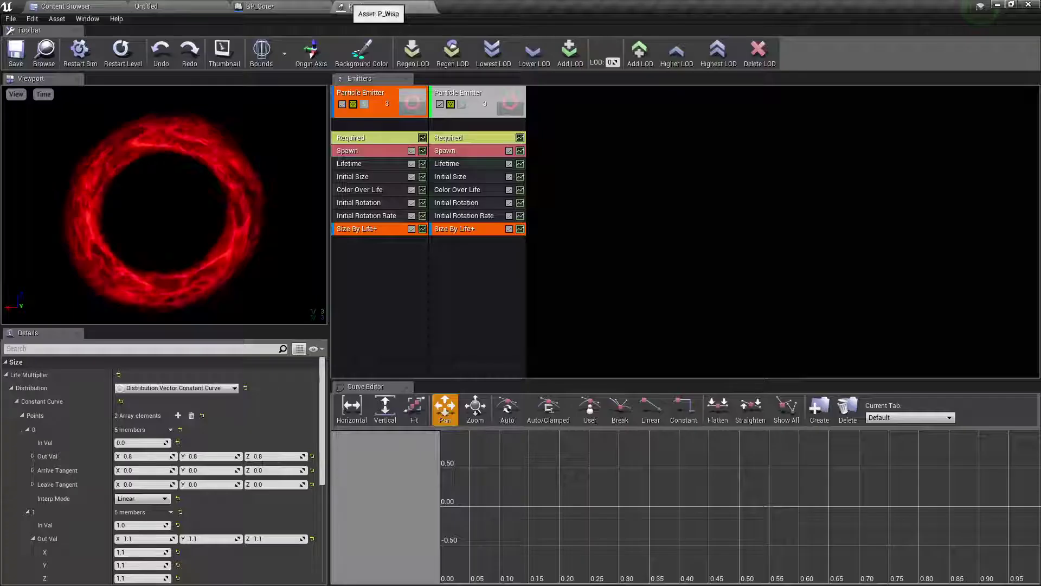
Set the Initial Size constant's Y value to 58 in both emitters and check the result in BP_Core
click(366, 176)
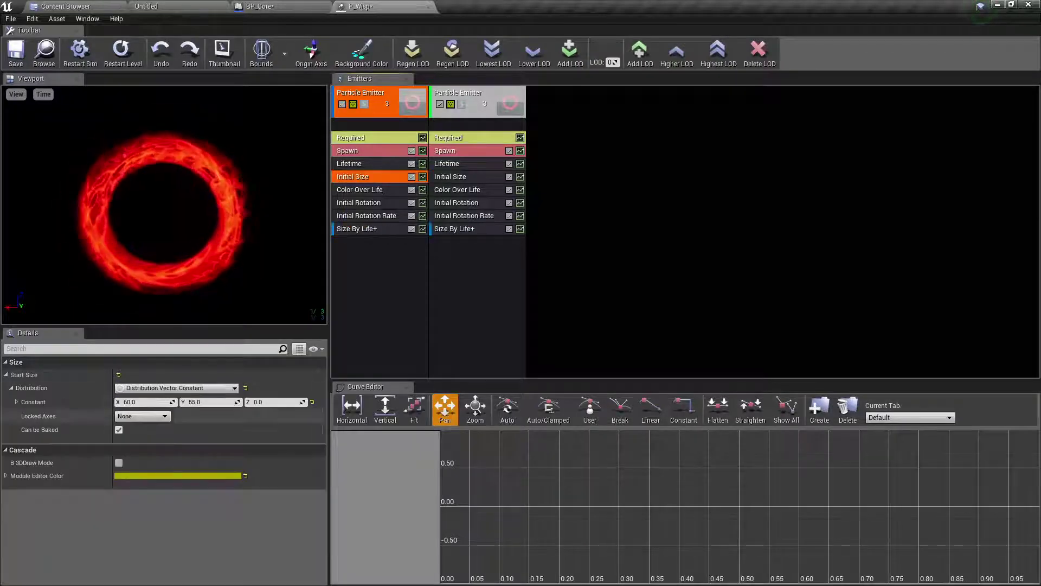
click(195, 401)
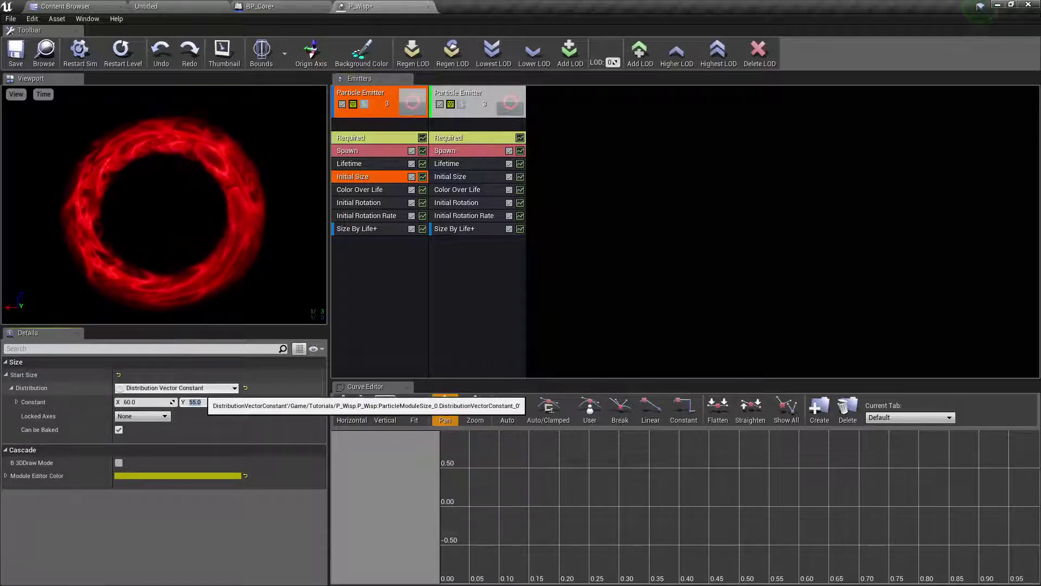
text(58)
key(Return)
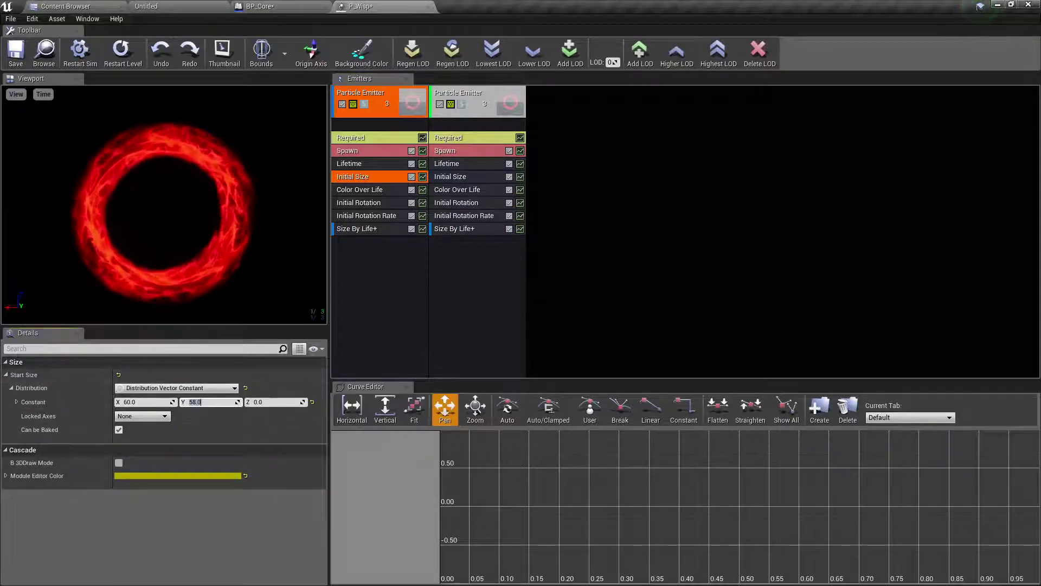
click(450, 176)
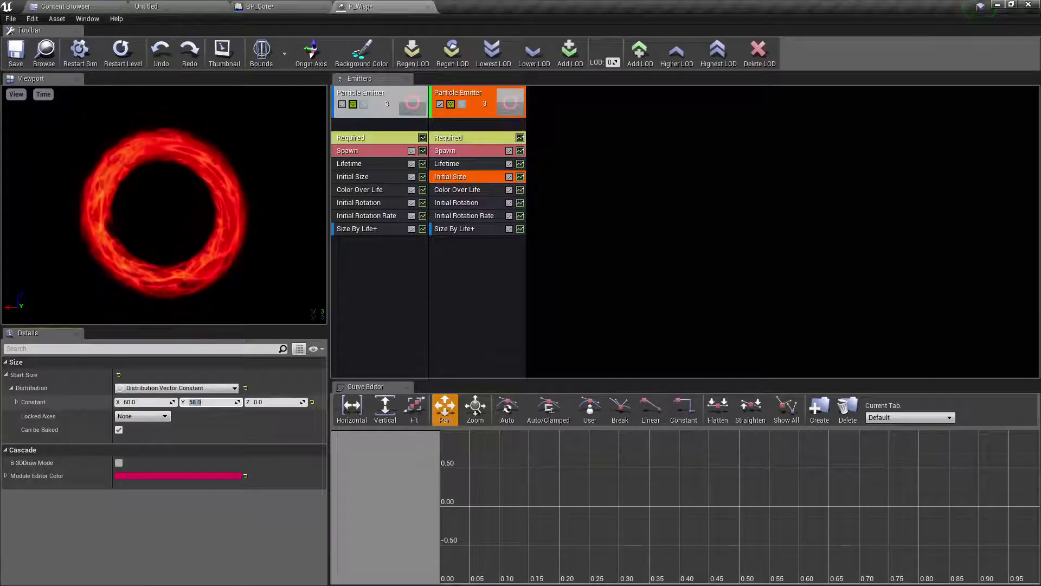
click(259, 7)
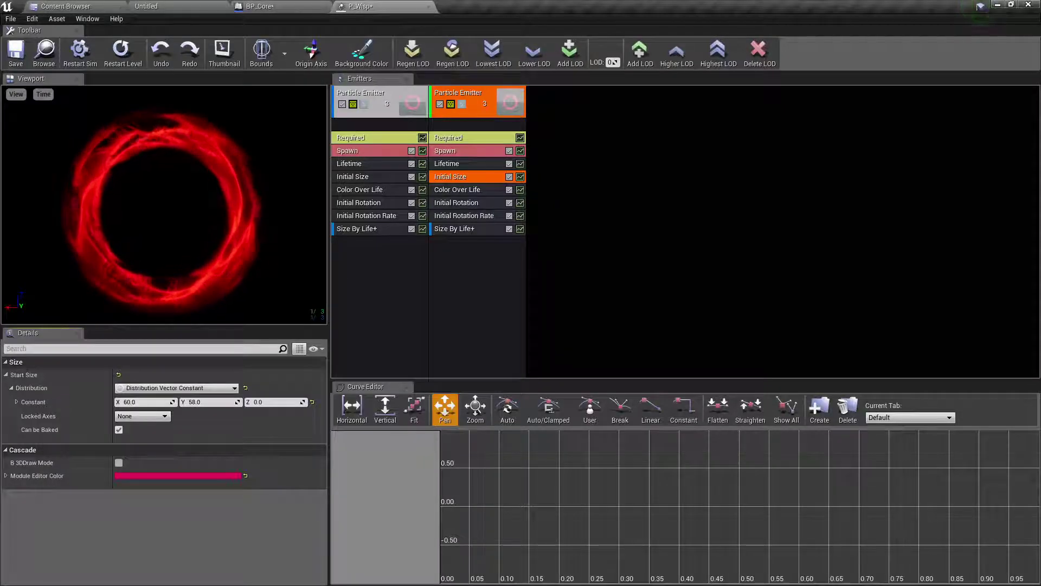
Set the Out Val of Size By Life curve point 0 to 0.9 on X, Y and Z
click(453, 229)
click(142, 456)
text(.9)
key(Tab)
text(.9)
key(Tab)
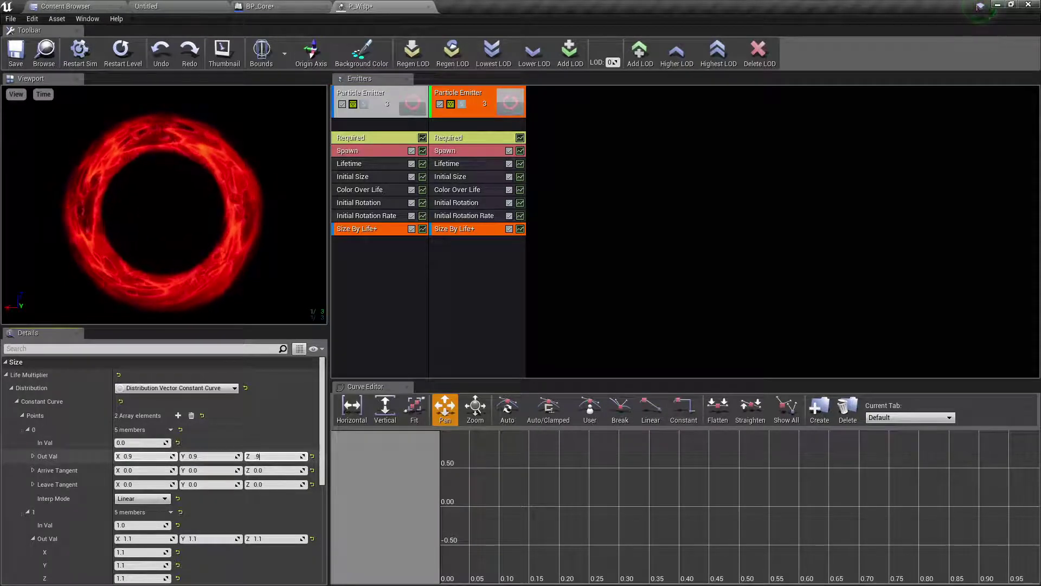
key(Tab)
Set the Out Val of Size By Life curve point 1 to 1.2 on all axes, check it in BP_Core and return to P_Wisp
click(142, 538)
text(.1.2)
key(Tab)
text(1.2)
key(Tab)
text(1.2)
key(Tab)
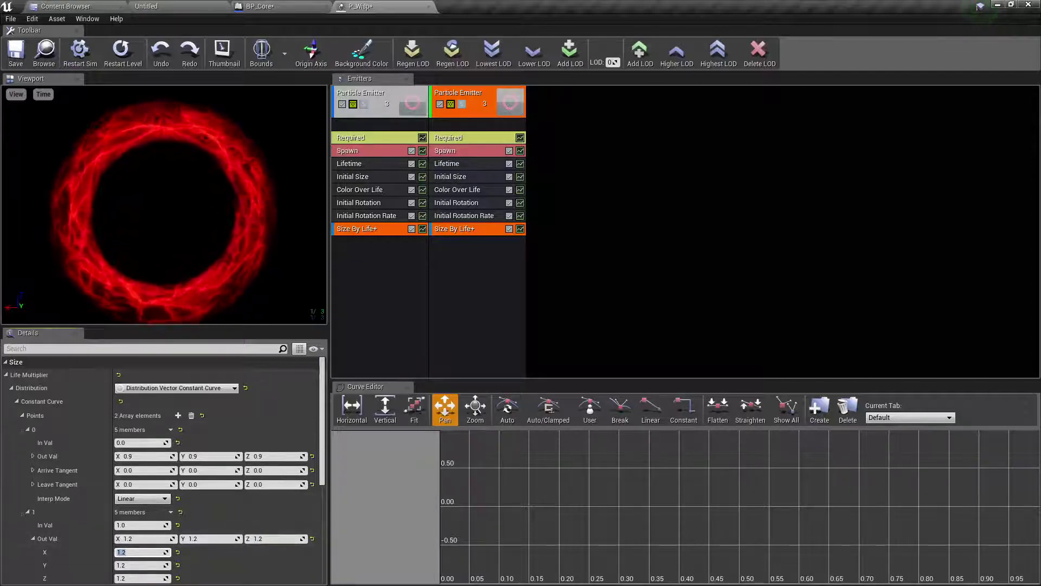
click(299, 7)
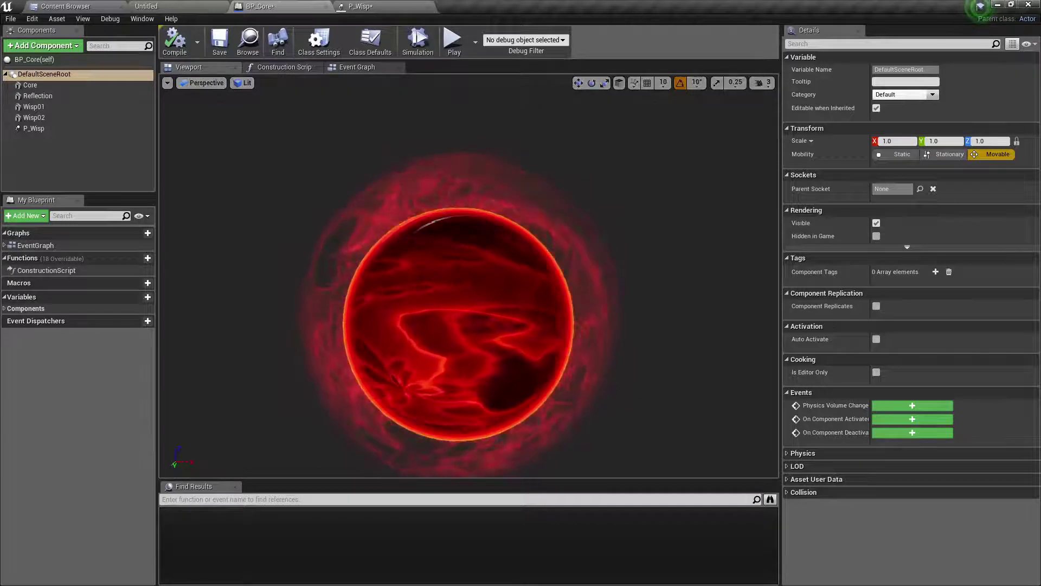
click(401, 6)
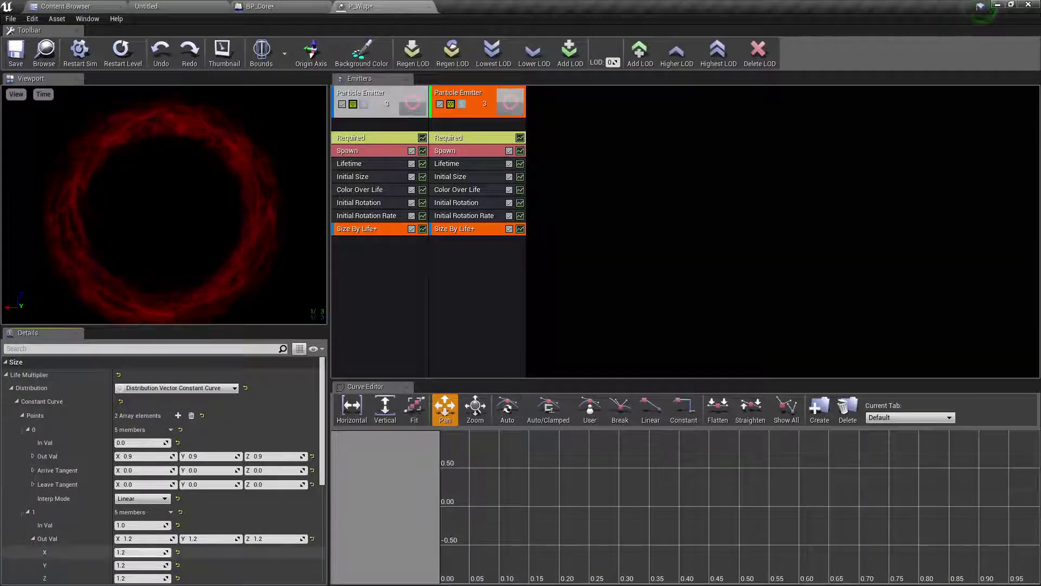
Set the Out Val of Size By Life curve point 1 to 1.14 on X, Y and Z and check the wisps in BP_Core
click(130, 539)
text(1.14)
key(Tab)
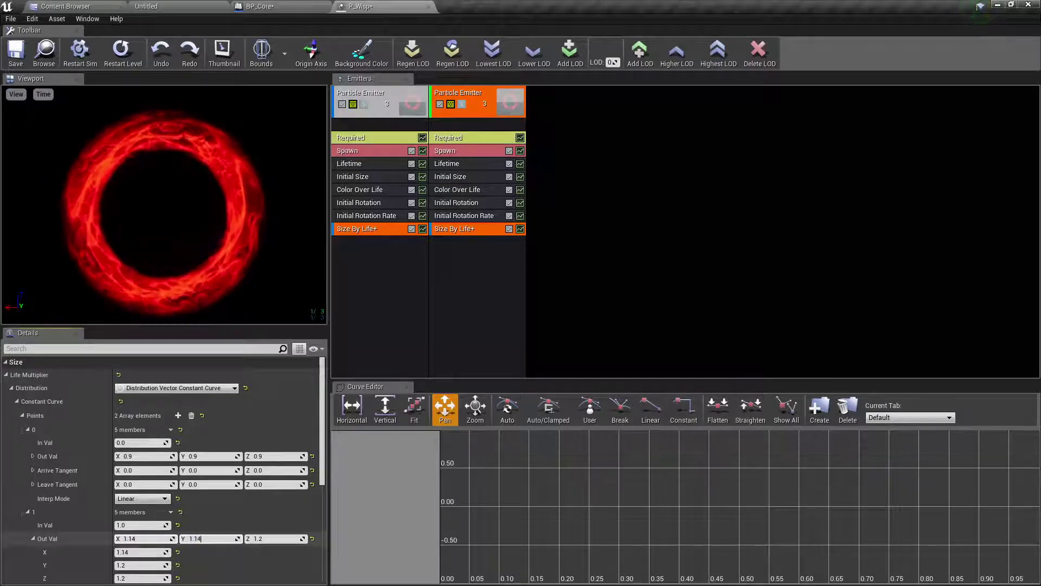
key(Tab)
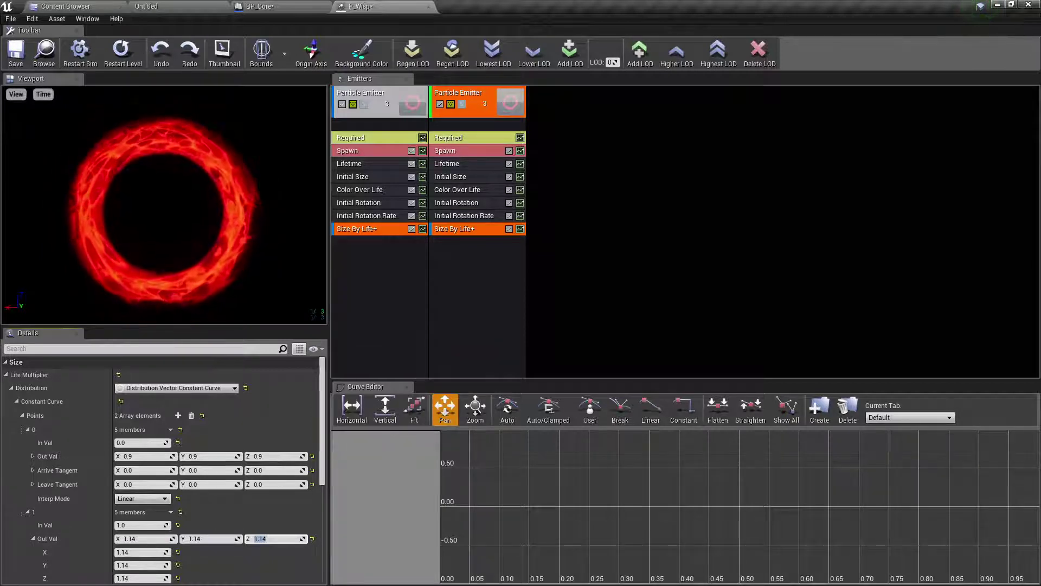
click(271, 7)
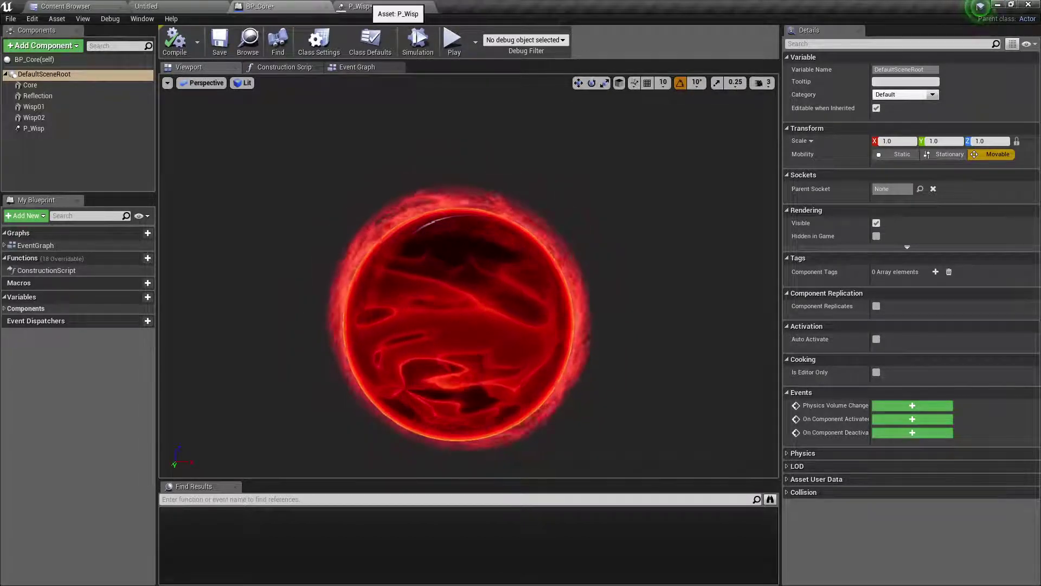
click(360, 7)
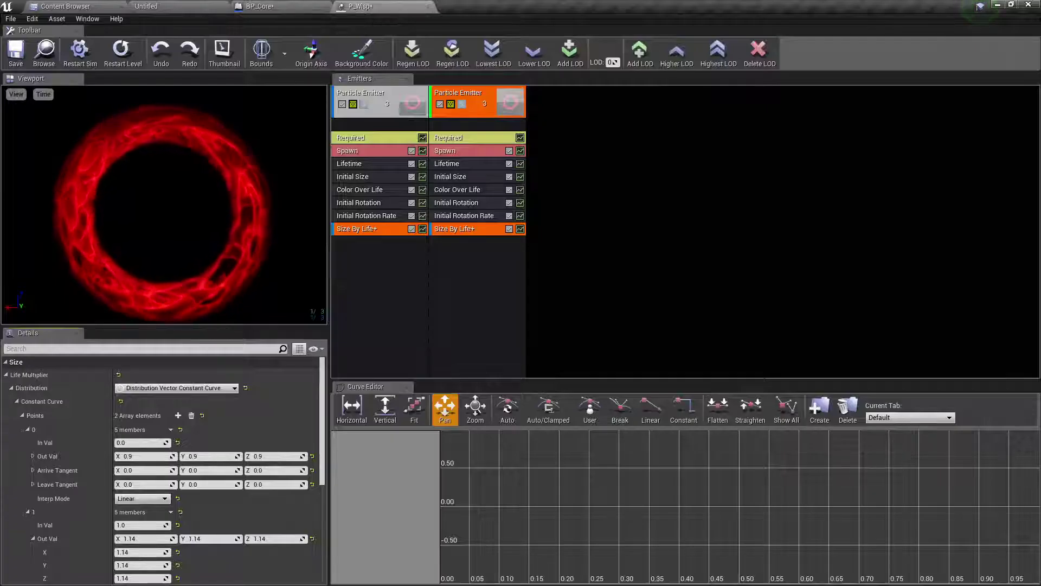
Set the second emitter's Color Over Life curve point 1 Out Val to black
click(457, 189)
scroll(233, 414, down, 1)
click(233, 553)
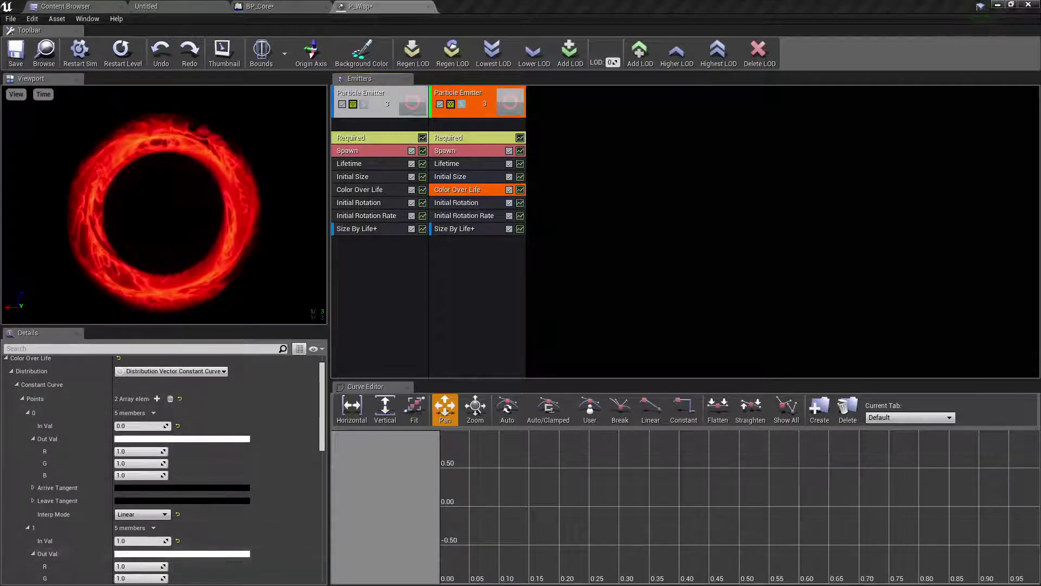
click(394, 438)
click(400, 556)
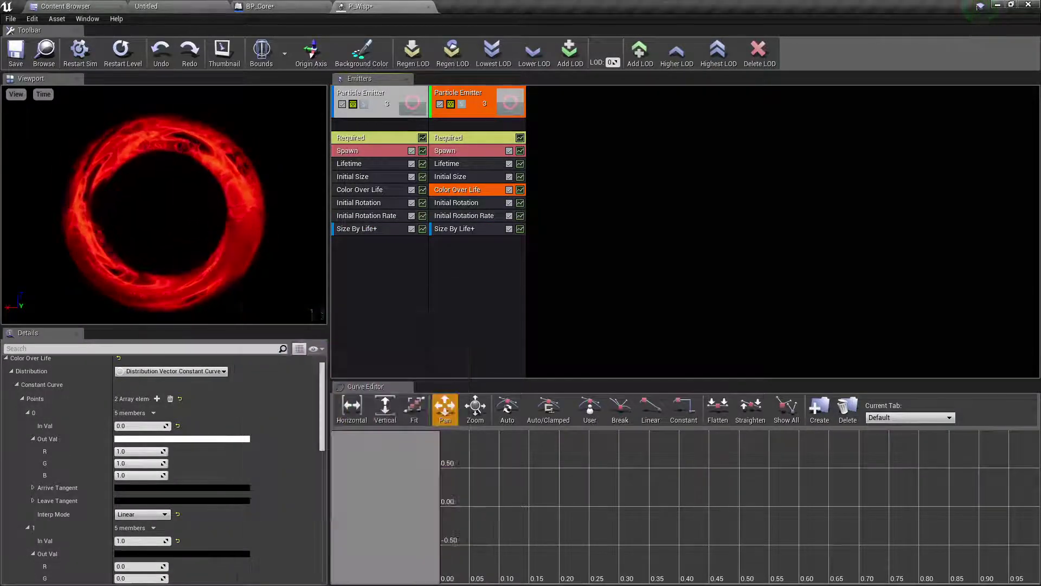
Set the first emitter's Color Over Life curve point 1 Out Val to black and examine the fading wisps in BP_Core
click(359, 189)
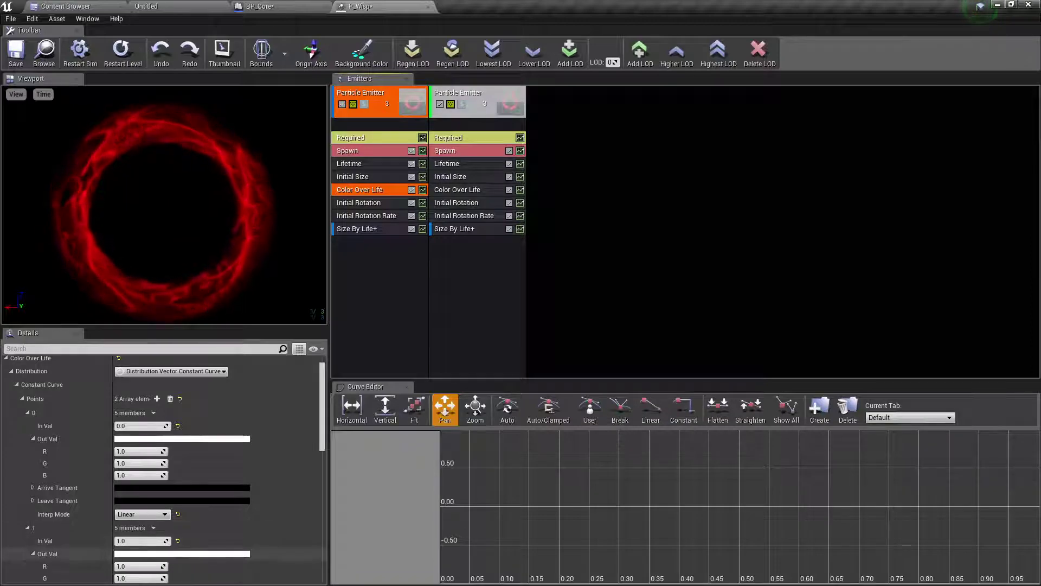
click(234, 553)
drag(389, 422, 390, 440)
click(397, 557)
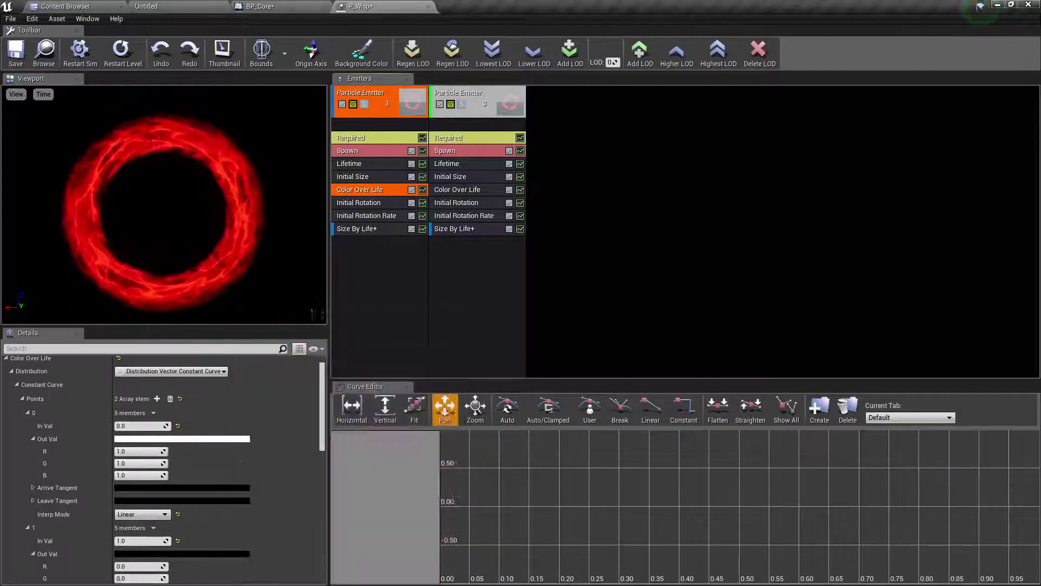
click(295, 6)
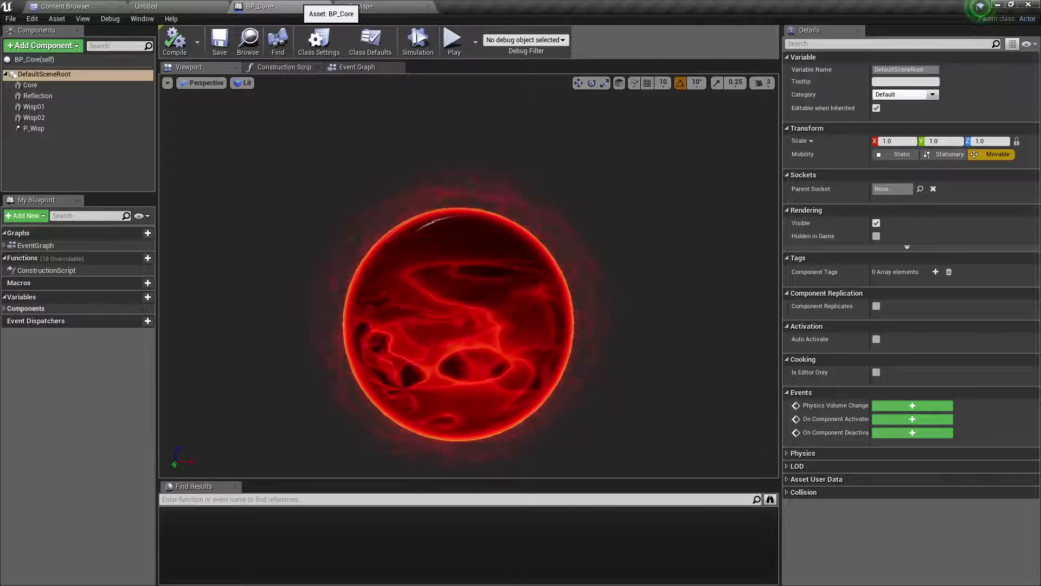
click(417, 41)
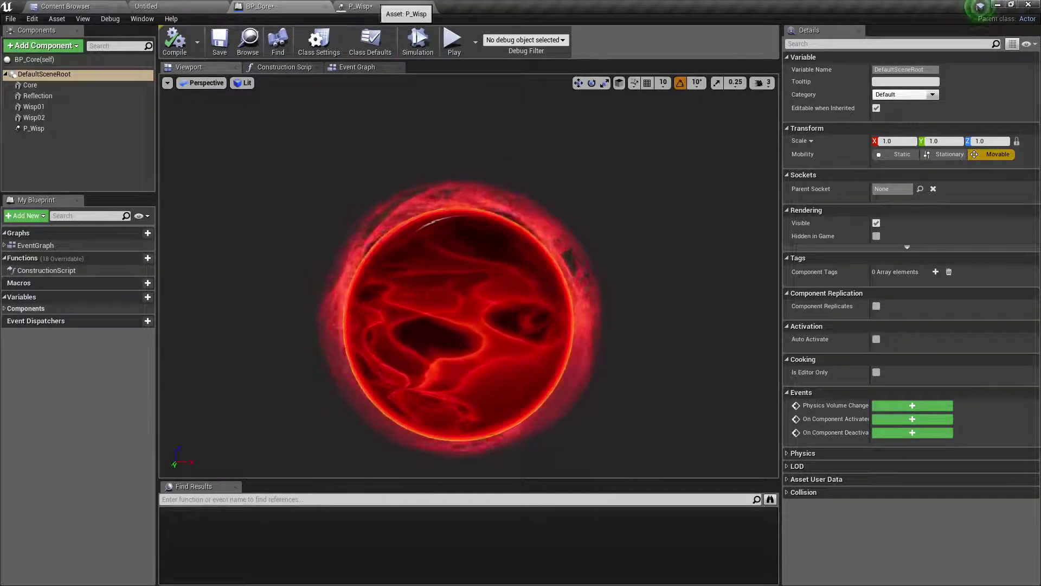
click(361, 6)
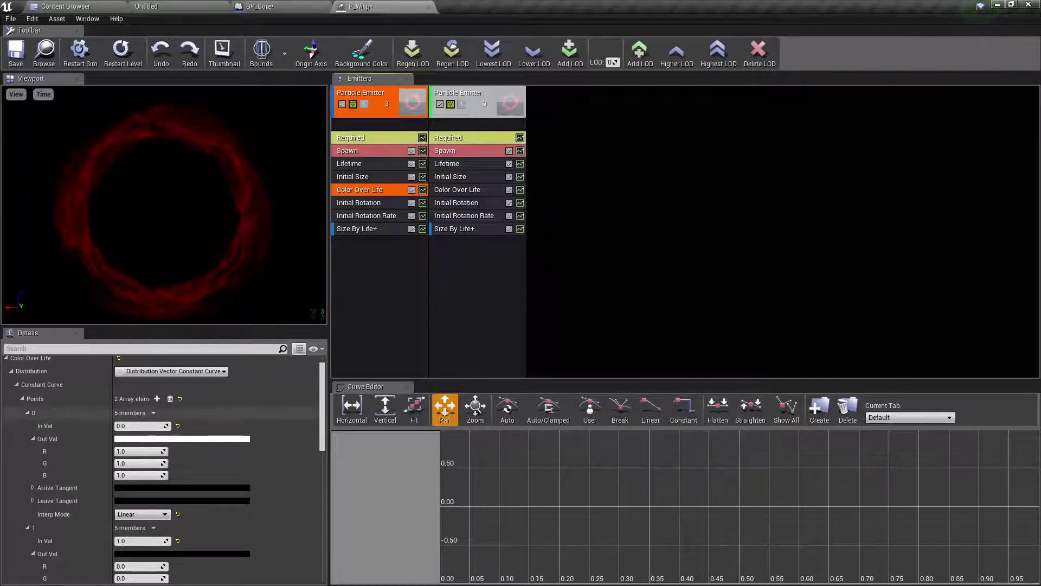
click(268, 7)
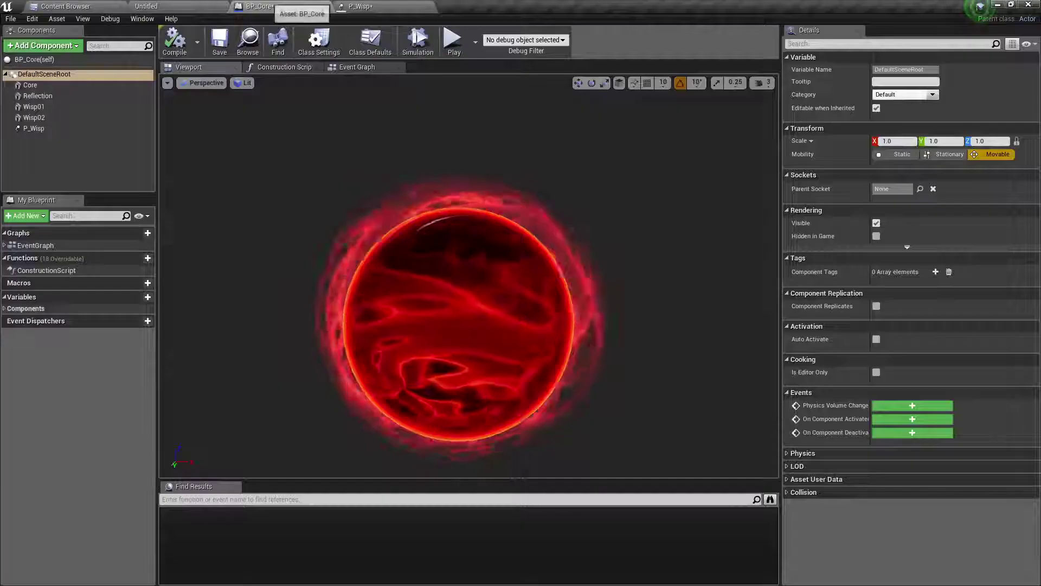
click(360, 7)
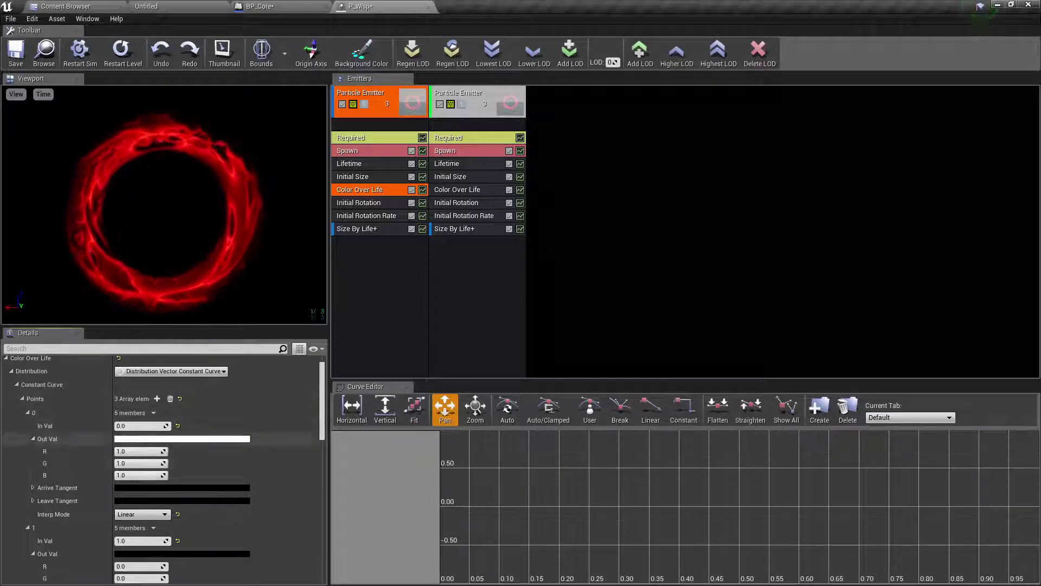
Undo the point appended to the end of the first emitter's Color Over Life curve
scroll(271, 434, down, 5)
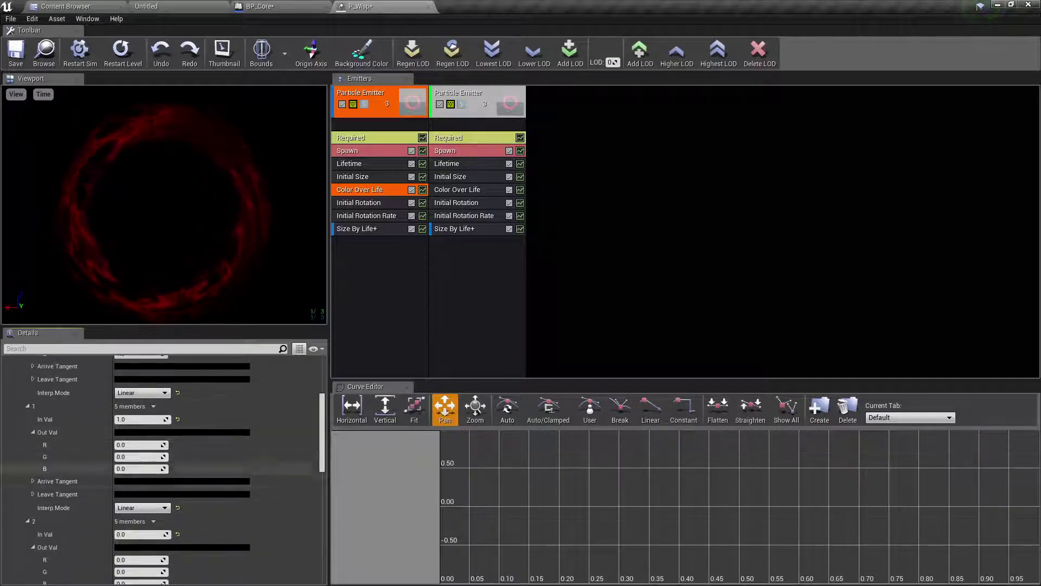
key(ctrl+z)
scroll(163, 434, up, 2)
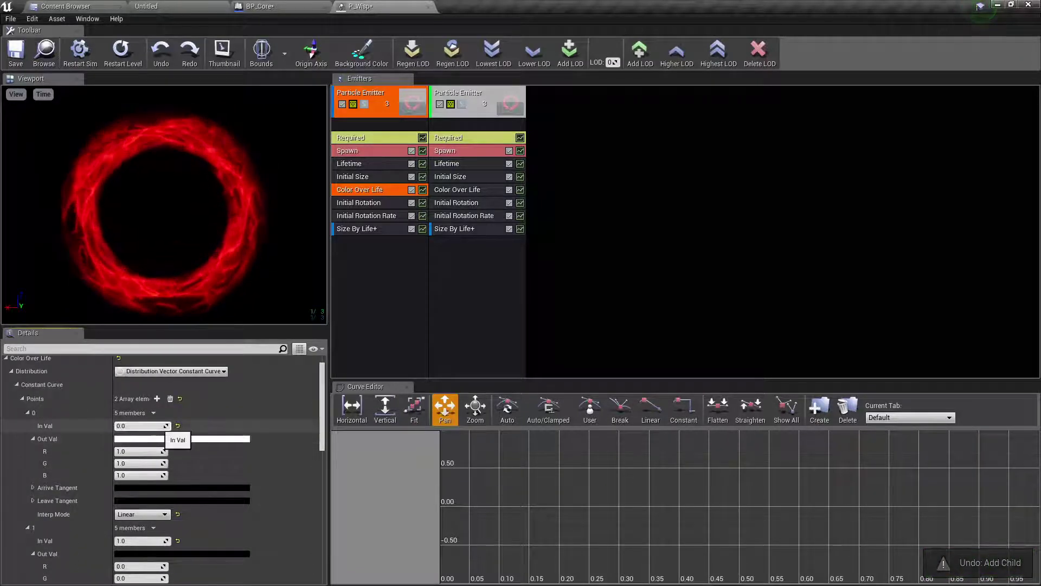
Insert a new black point before point 0 of the first emitter's Color Over Life curve
scroll(163, 433, down, 6)
scroll(163, 466, up, 7)
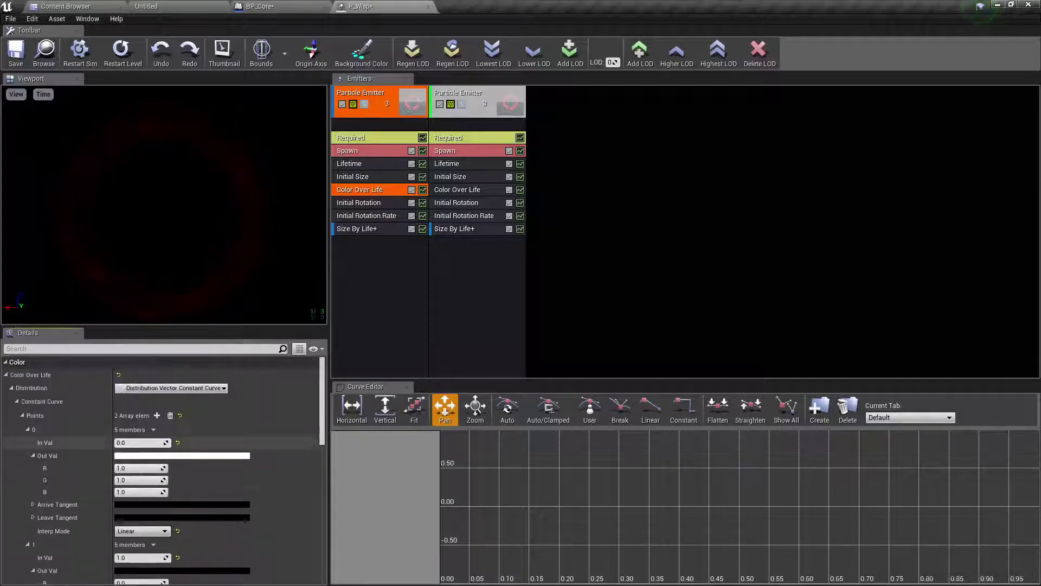
click(154, 429)
click(167, 440)
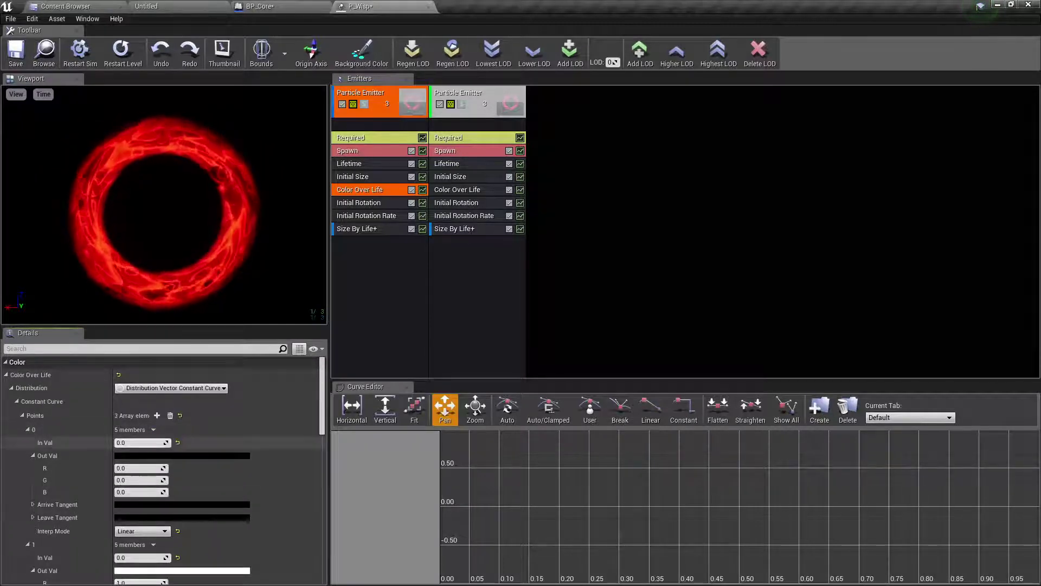
Set the In Val of the white Color Over Life curve point 1 to 0.1 and check the fade-in in BP_Core
scroll(168, 440, down, 1)
scroll(163, 466, down, 3)
click(122, 436)
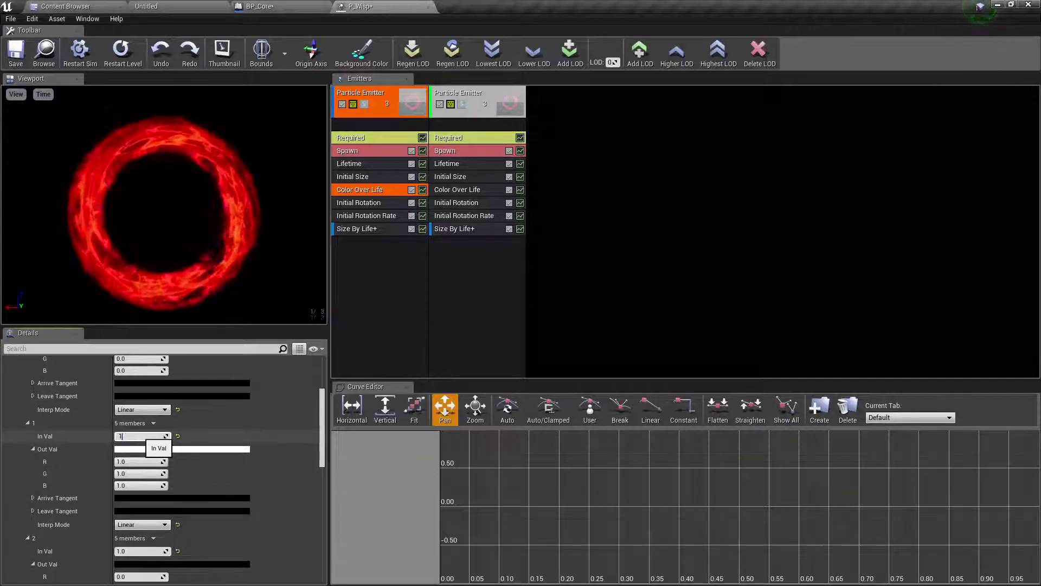
text(0.1)
scroll(149, 439, up, 2)
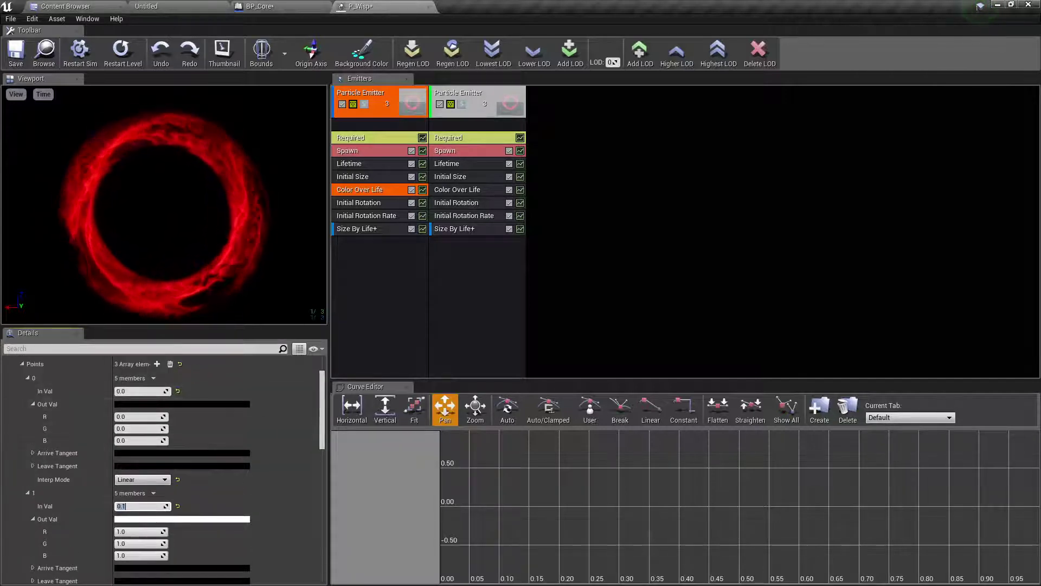
click(123, 51)
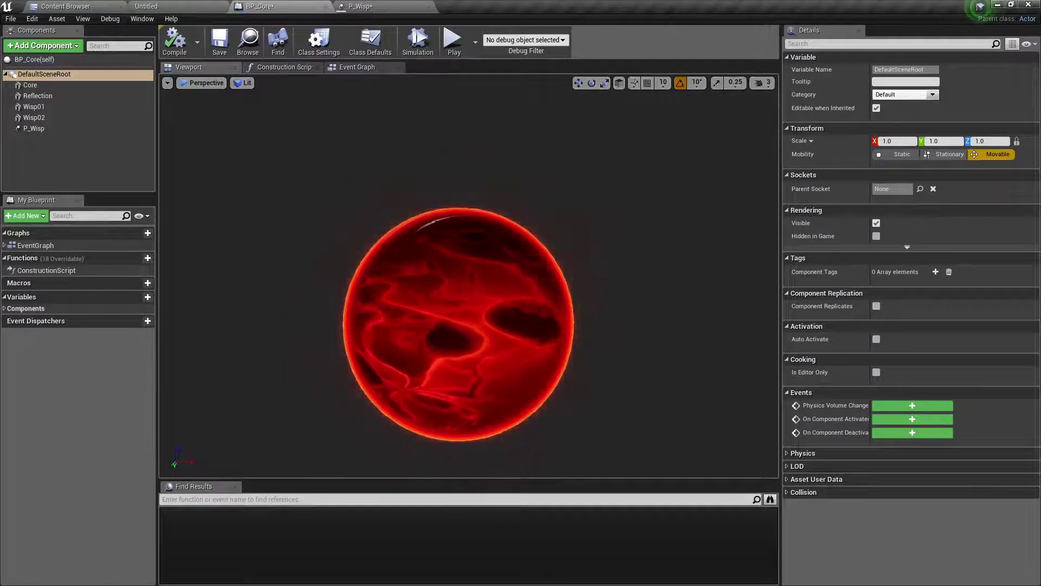
click(391, 6)
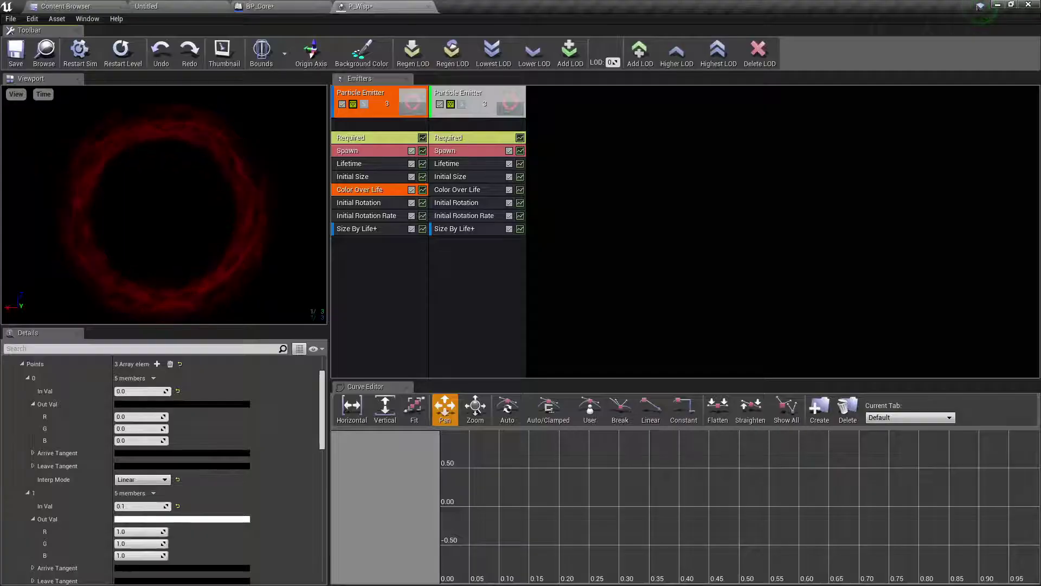
Share the first emitter's Color Over Life module with the second emitter and delete the second emitter's original one
shift+drag(368, 189, 457, 188)
click(458, 203)
key(Delete)
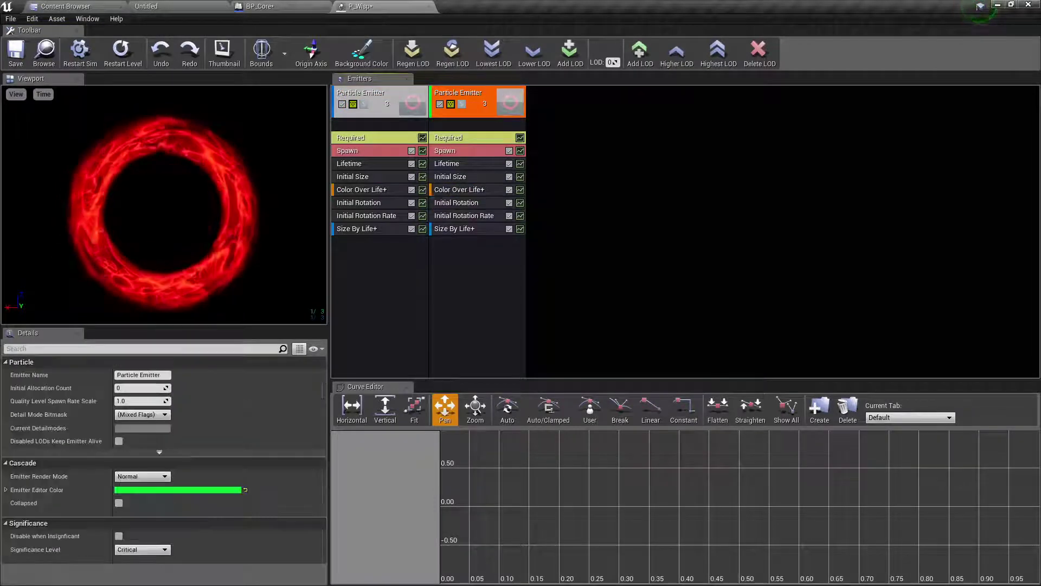
Insert a new point before point 0 of the Alpha Over Life curve in the shared Color Over Life module
click(459, 190)
scroll(163, 426, down, 8)
scroll(163, 466, down, 4)
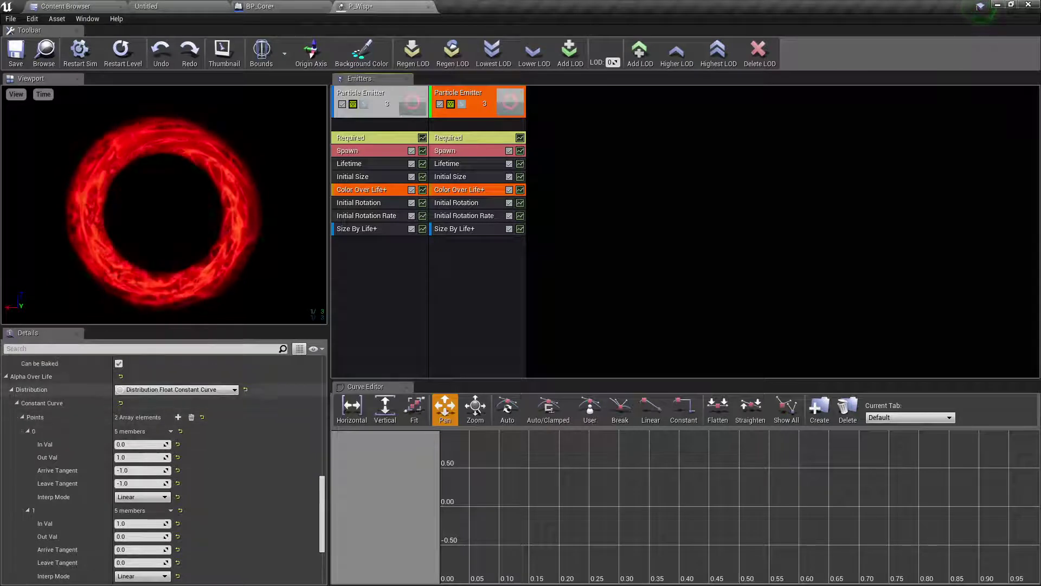
click(170, 414)
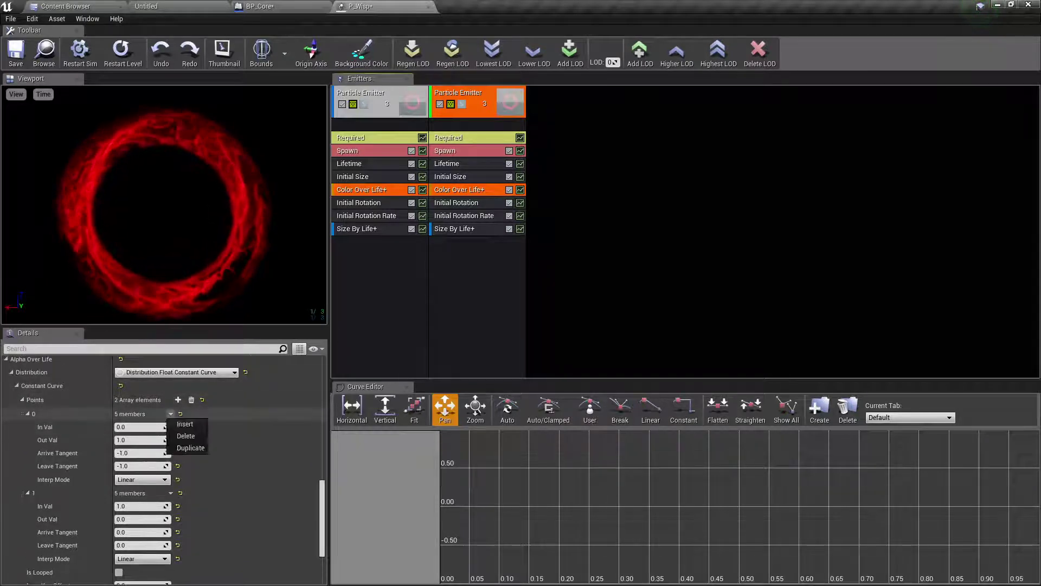
click(185, 425)
Set the In Val of Alpha Over Life curve point 1 to 0.1 and check the wisps in BP_Core
click(27, 414)
scroll(27, 439, down, 3)
click(27, 440)
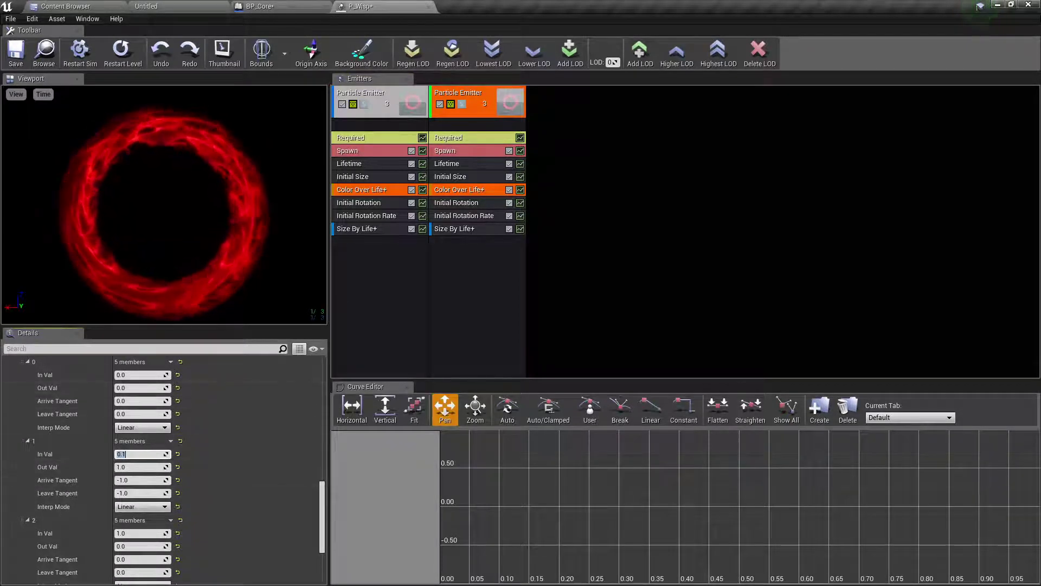
click(259, 6)
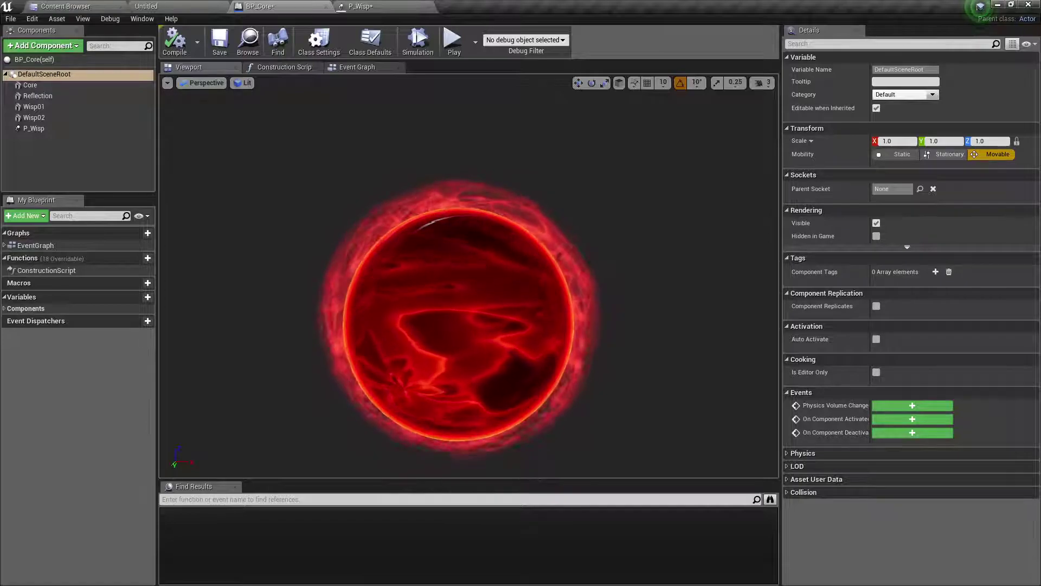
Open the M_WispHollow material used by the first P_Wisp emitter's Required module
click(369, 6)
click(272, 6)
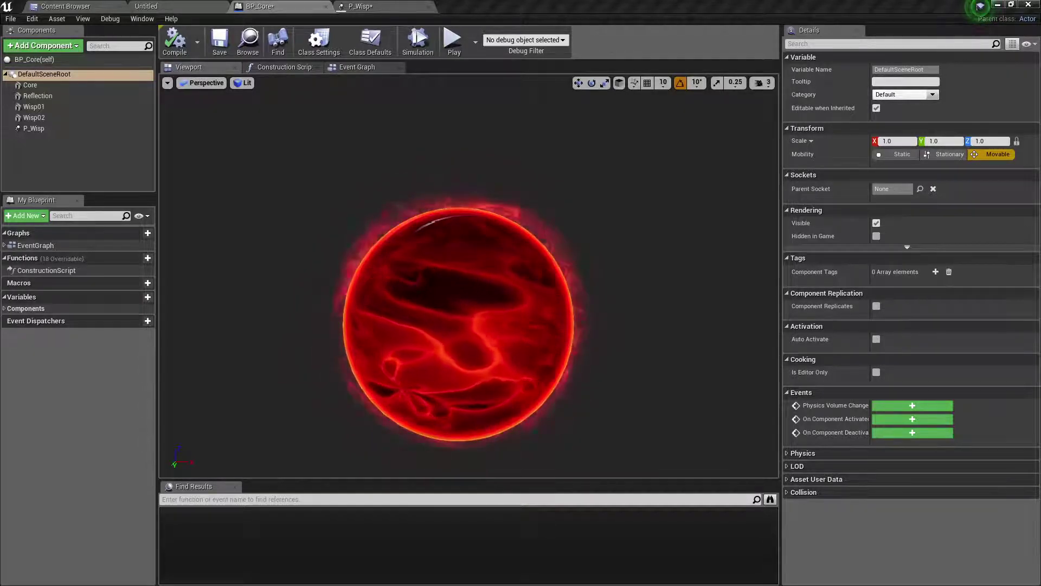
click(360, 6)
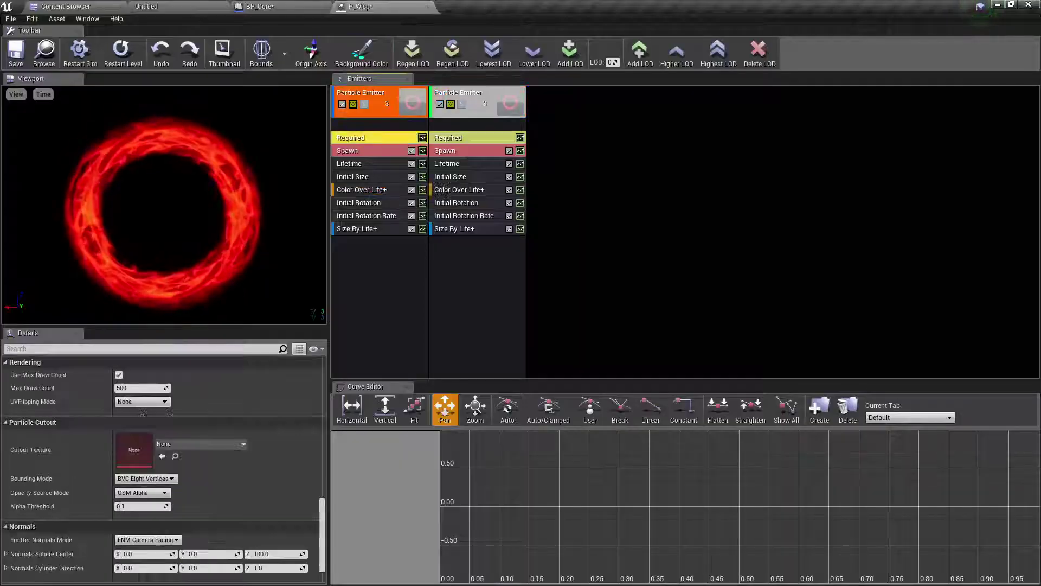
scroll(163, 466, up, 10)
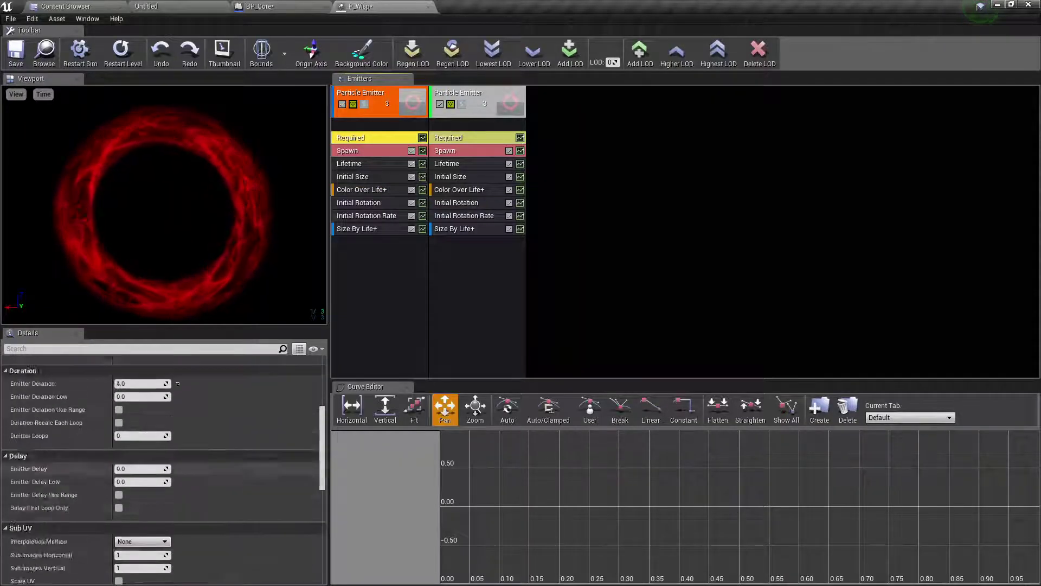
scroll(163, 466, up, 5)
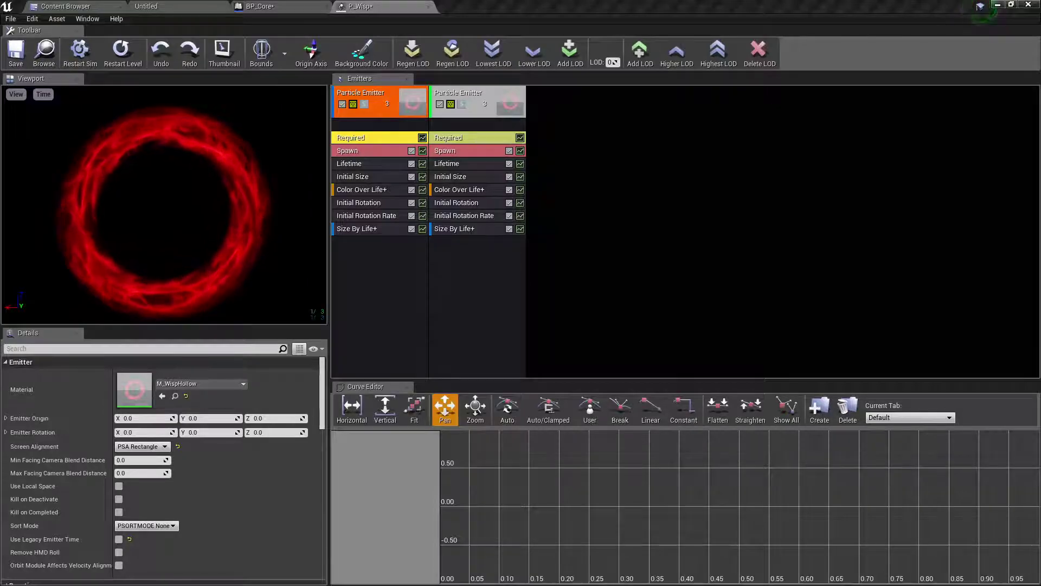
double_click(134, 389)
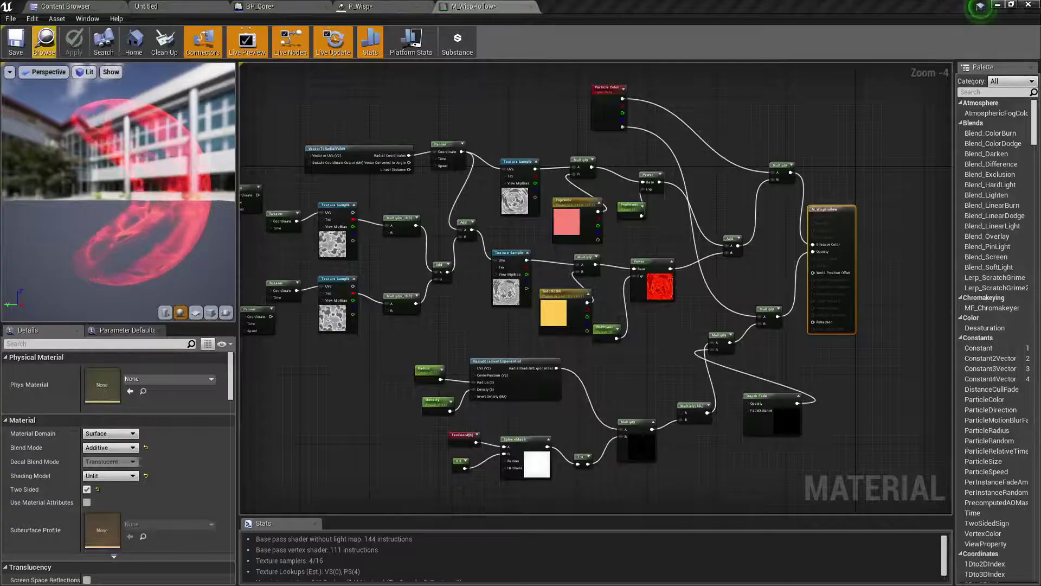
Create a material instance of M_WispHollow in the Tutorials folder and open it
click(44, 53)
right_click(584, 76)
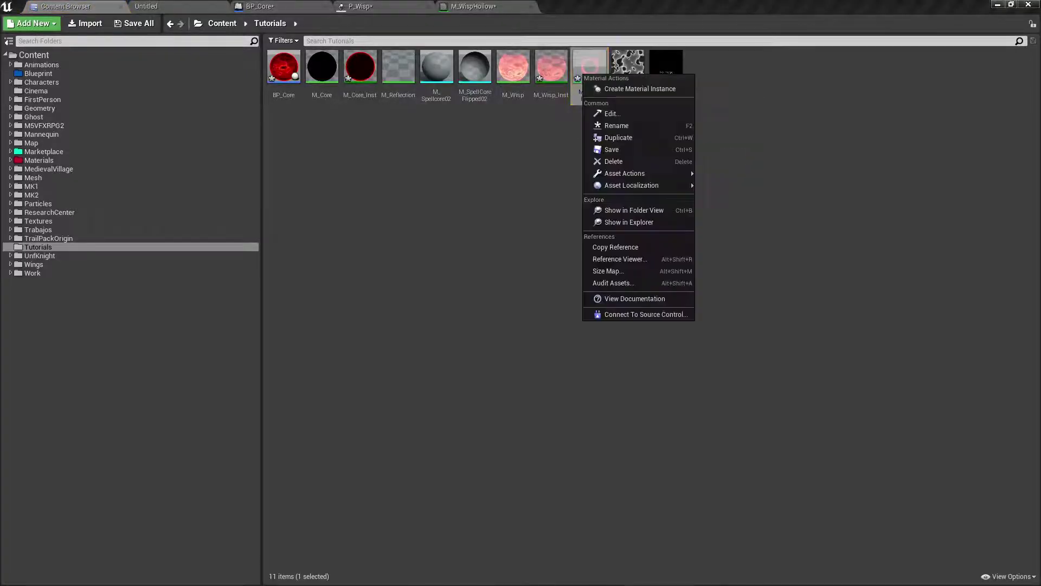
click(639, 88)
double_click(627, 66)
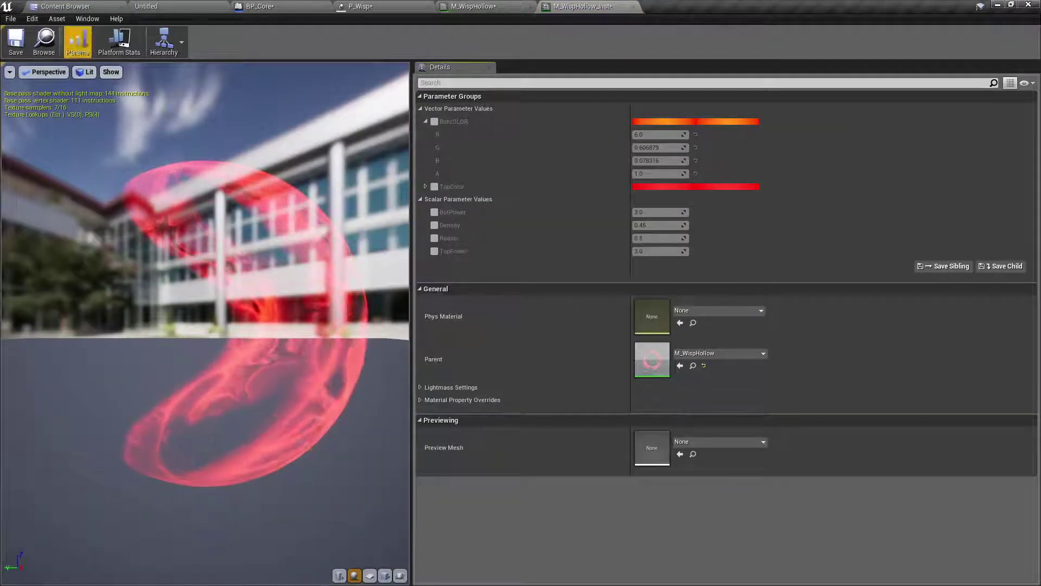
Assign M_WispHollow_Inst as the material of both emitters in P_Wisp
click(65, 6)
click(359, 6)
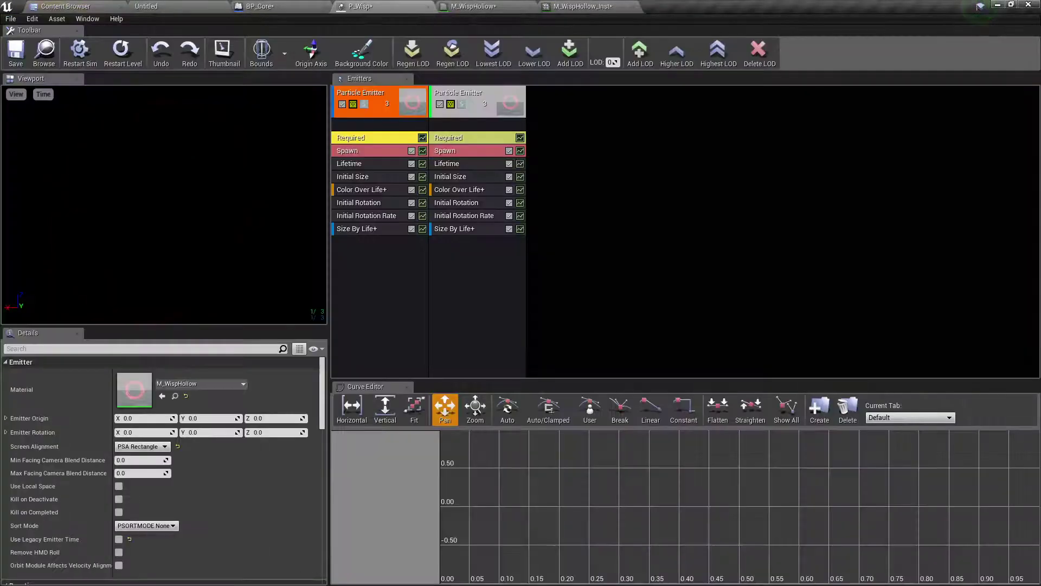
click(162, 395)
click(464, 137)
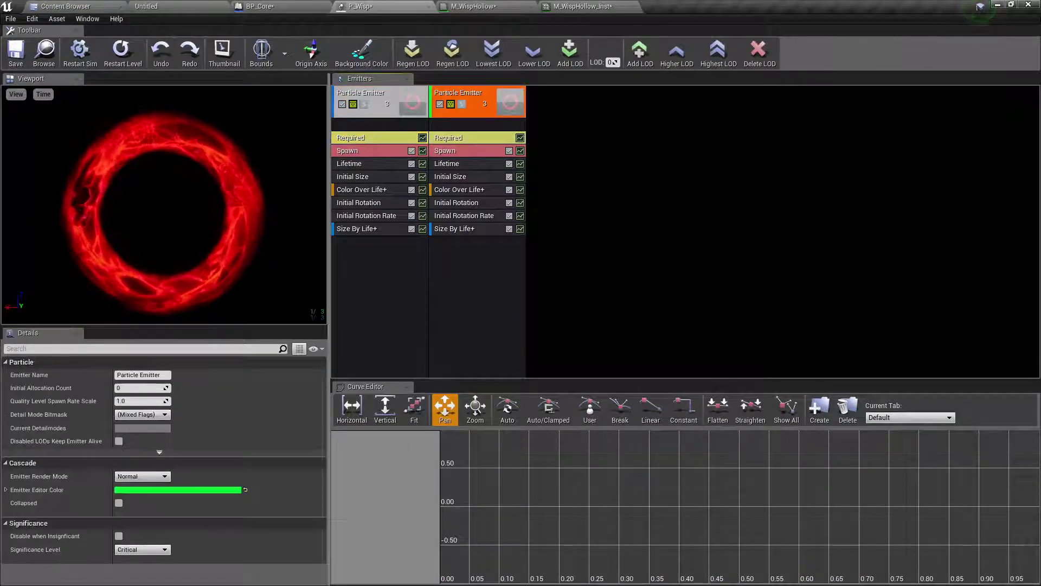
Preview M_WispHollow_Inst on a plane and enable overrides for BotPower, Density, Radius and TopPower
click(583, 6)
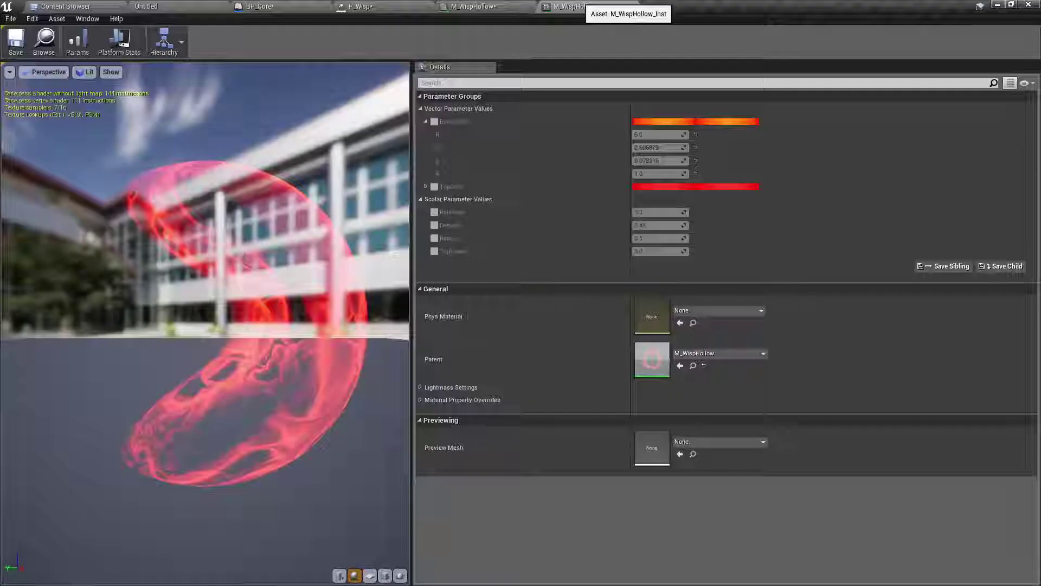
click(369, 574)
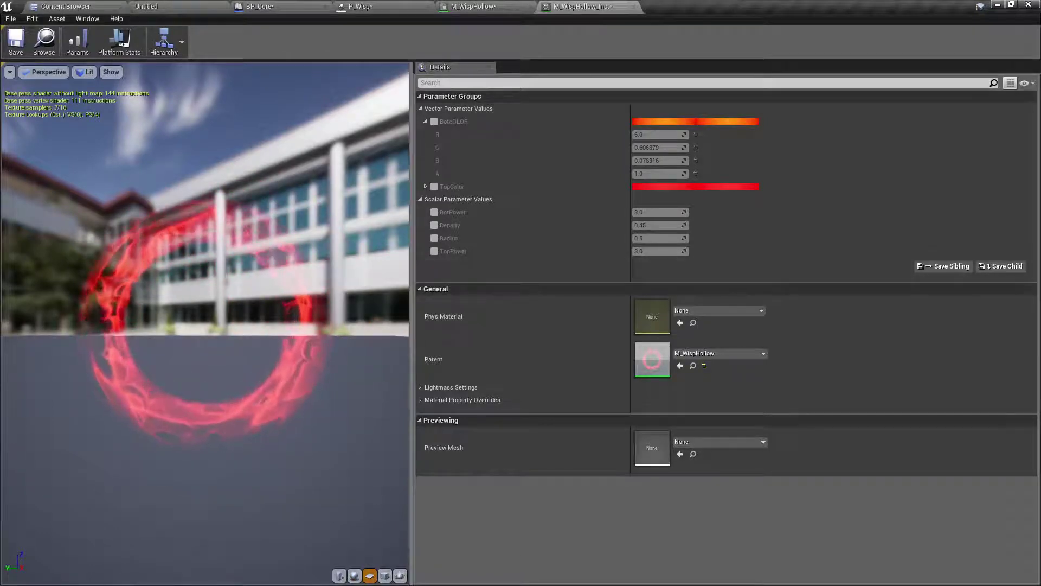
click(433, 212)
click(434, 225)
click(434, 238)
click(433, 251)
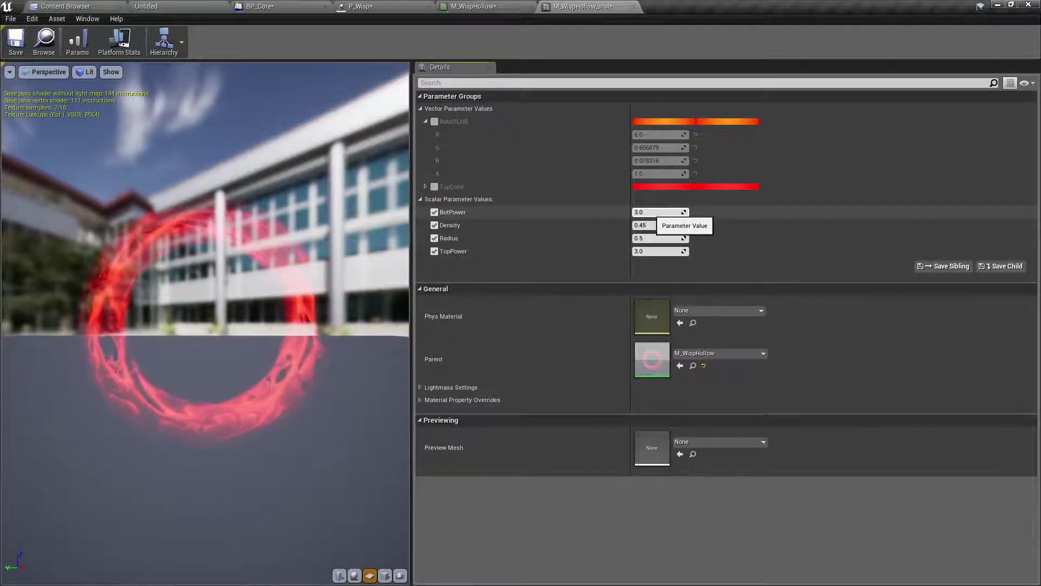
Try BotPower and TopPower at 5 in M_WispHollow_Inst and check the look in BP_Core
click(653, 212)
text(5)
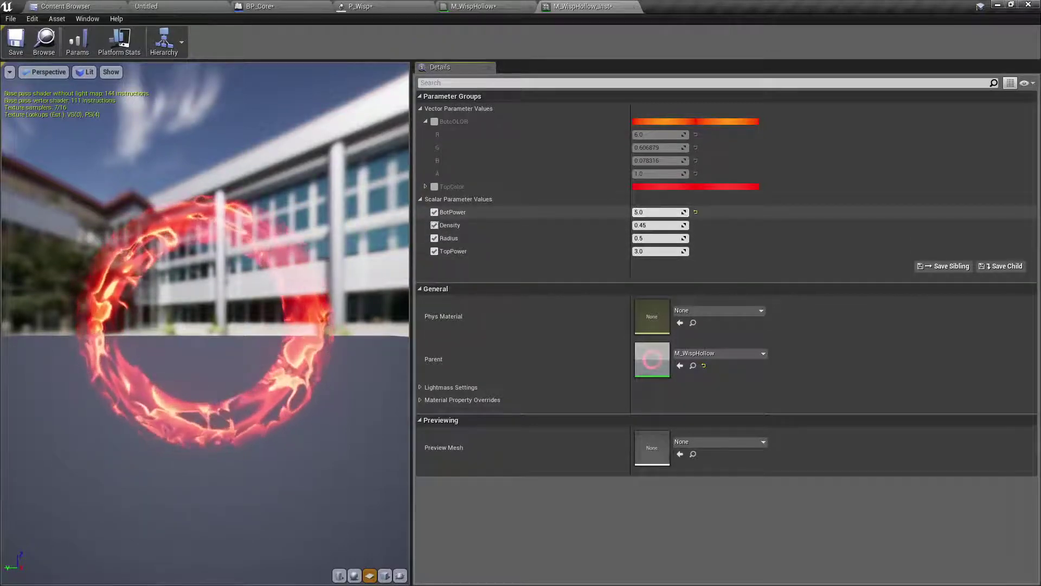
click(644, 251)
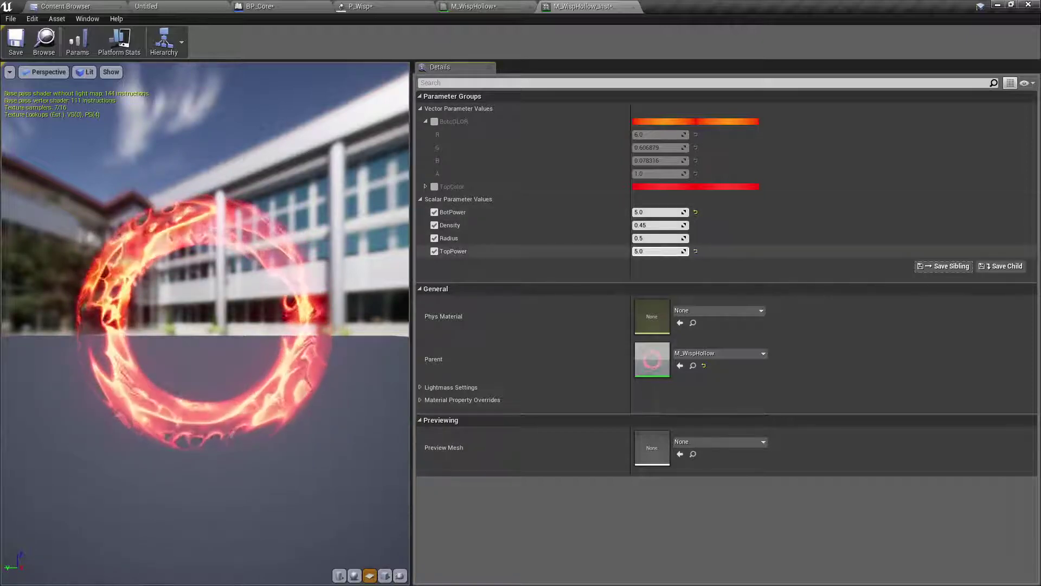
click(320, 7)
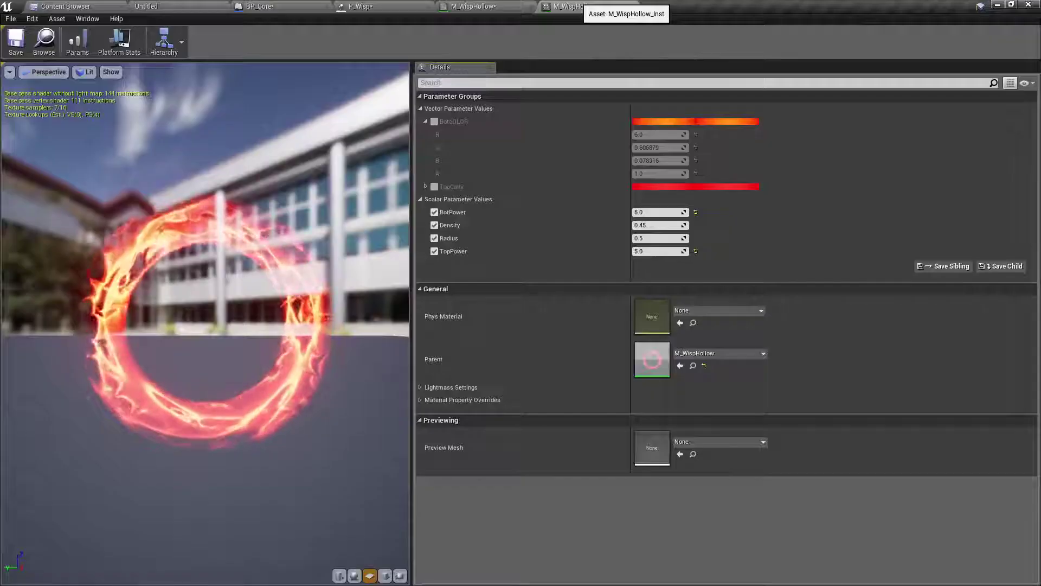
Try BotPower and TopPower at 1 in M_WispHollow_Inst and check the look in BP_Core
click(583, 6)
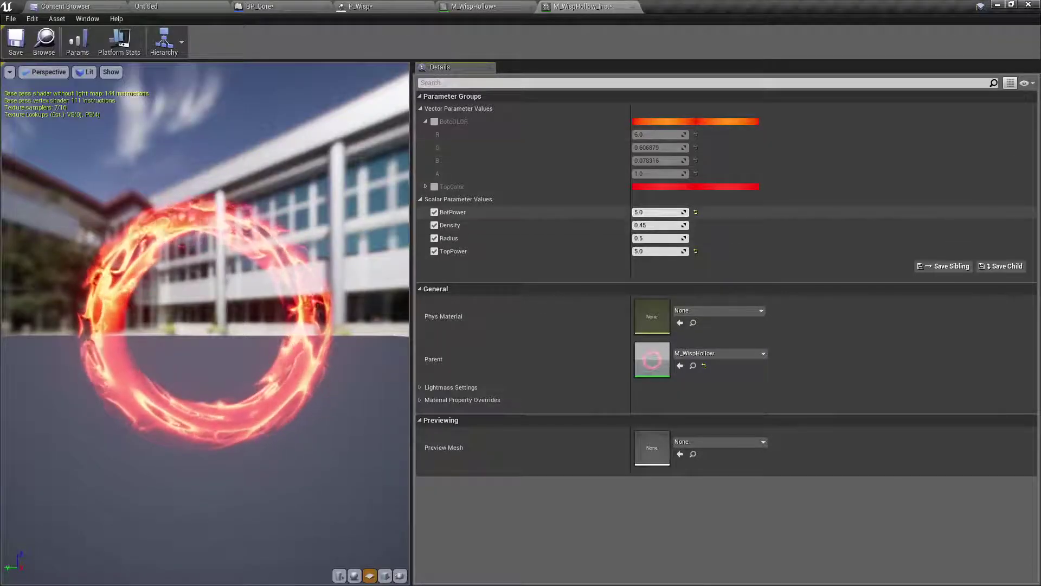
click(656, 212)
text(1)
click(654, 251)
text(1)
key(Tab)
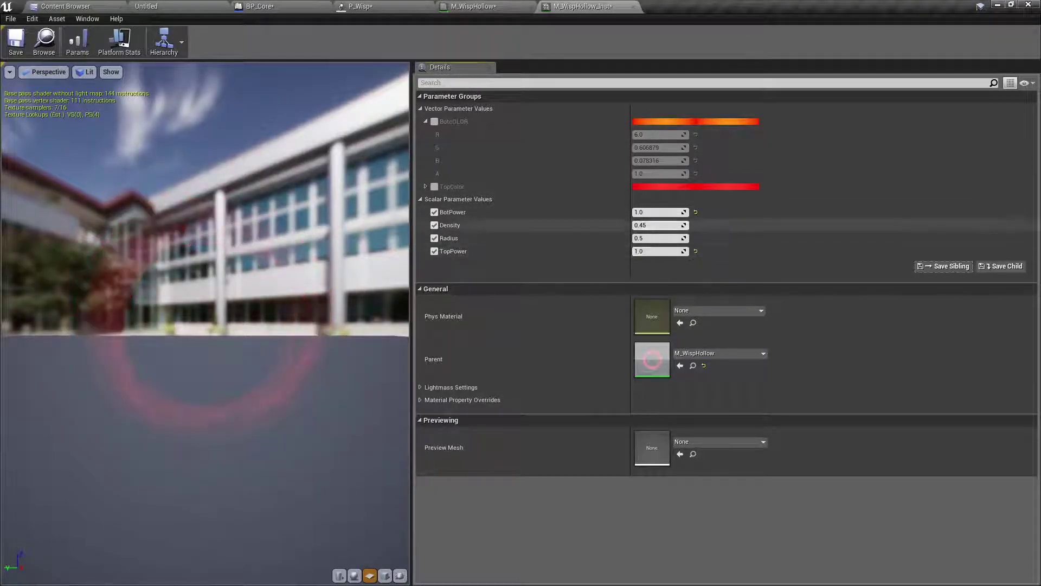
click(303, 6)
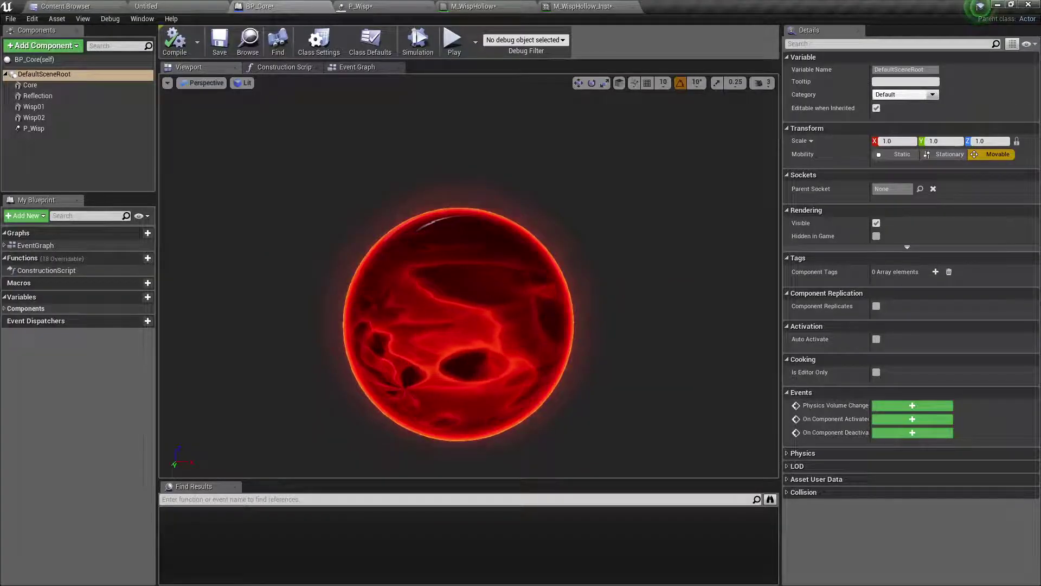
Set both BotPower and TopPower of M_WispHollow_Inst to 2
click(583, 6)
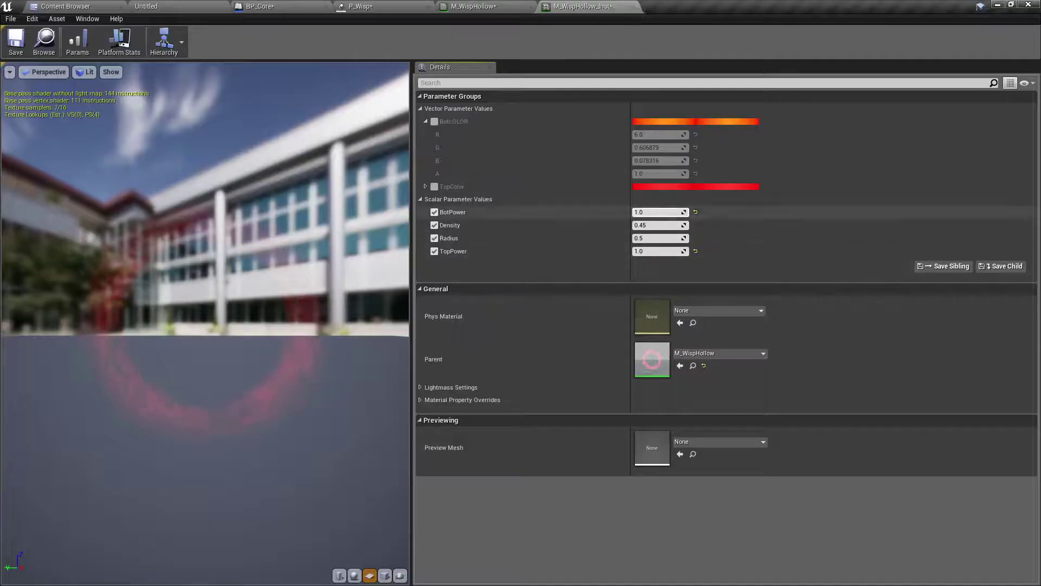
text(2)
click(653, 251)
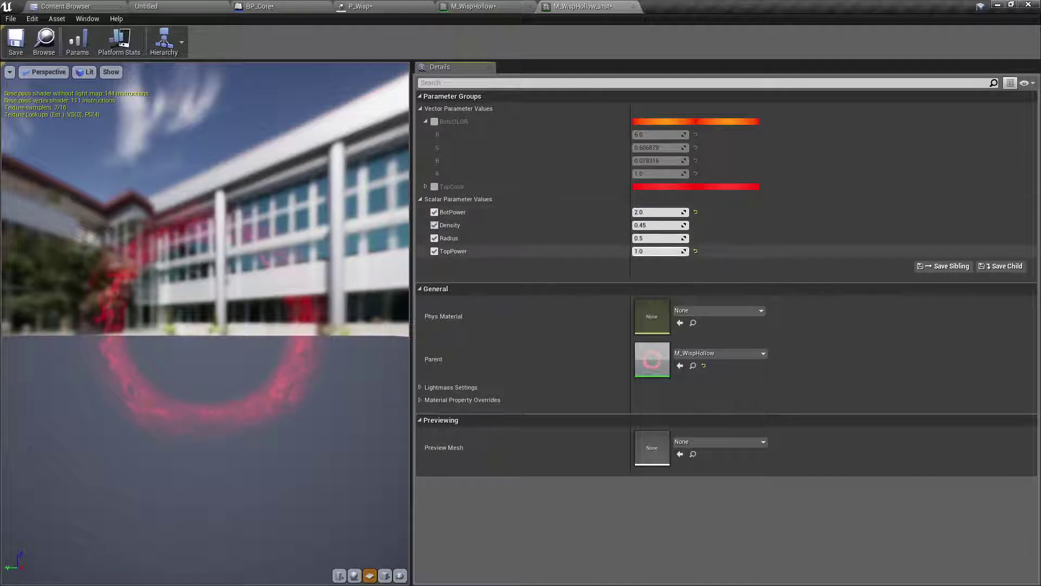
text(2)
key(Tab)
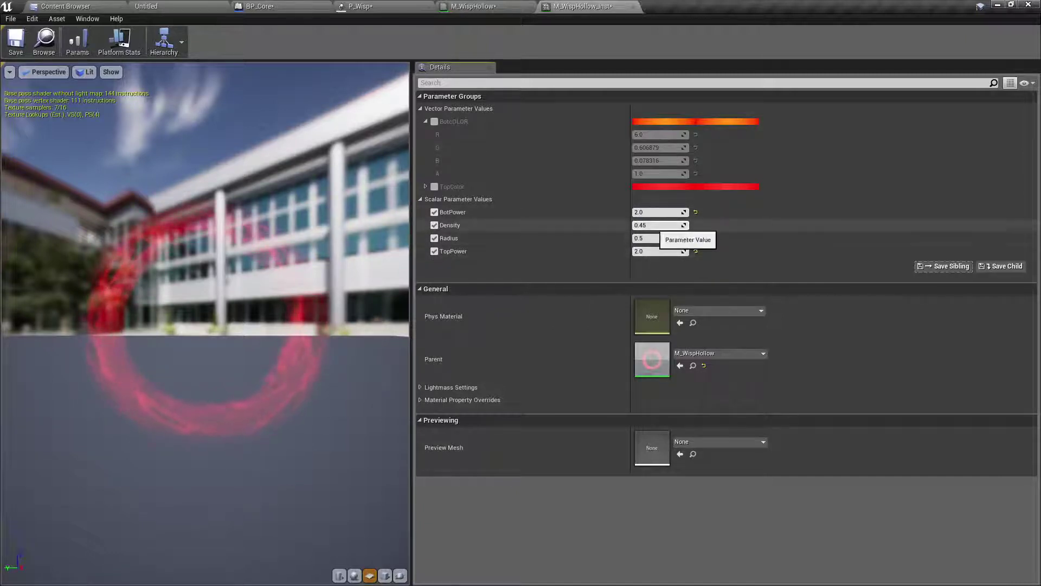
Set the Density of M_WispHollow_Inst to 0.3 and check the wisps in BP_Core
click(659, 225)
text(0.3)
key(Return)
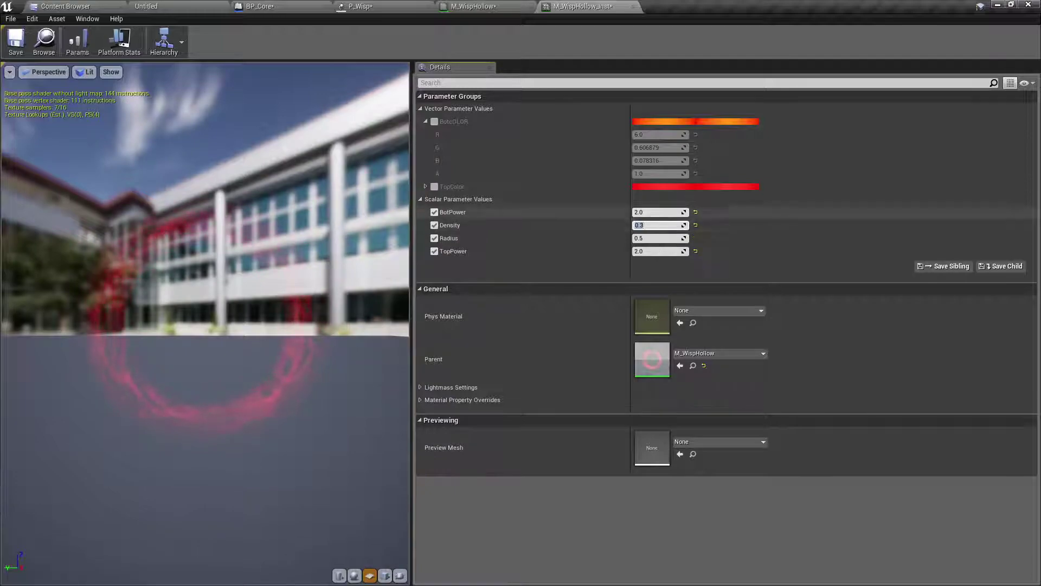
click(287, 7)
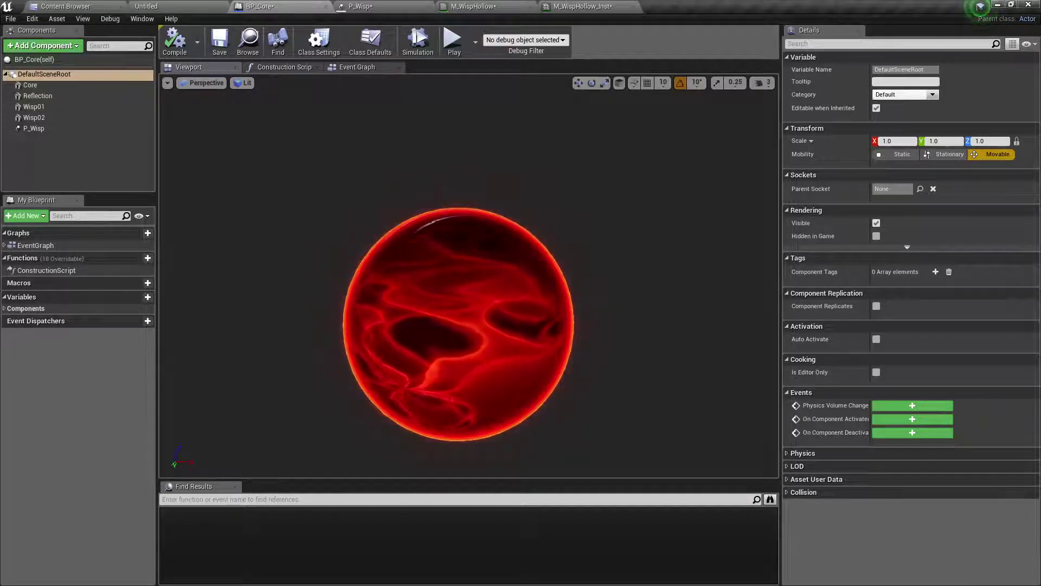
Duplicate the second emitter in P_Wisp to get a third one
click(383, 6)
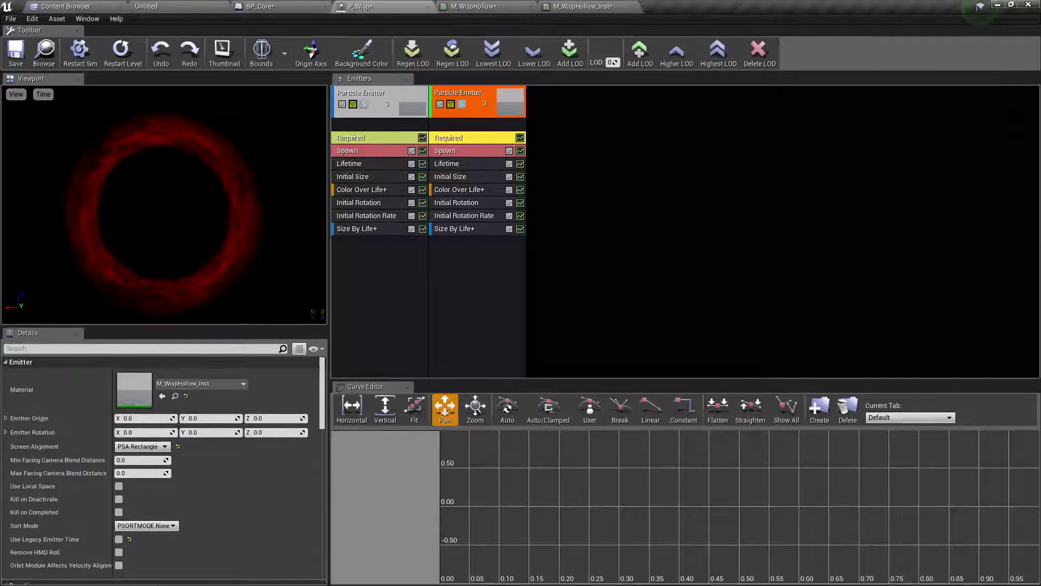
right_click(542, 99)
right_click(498, 100)
click(599, 126)
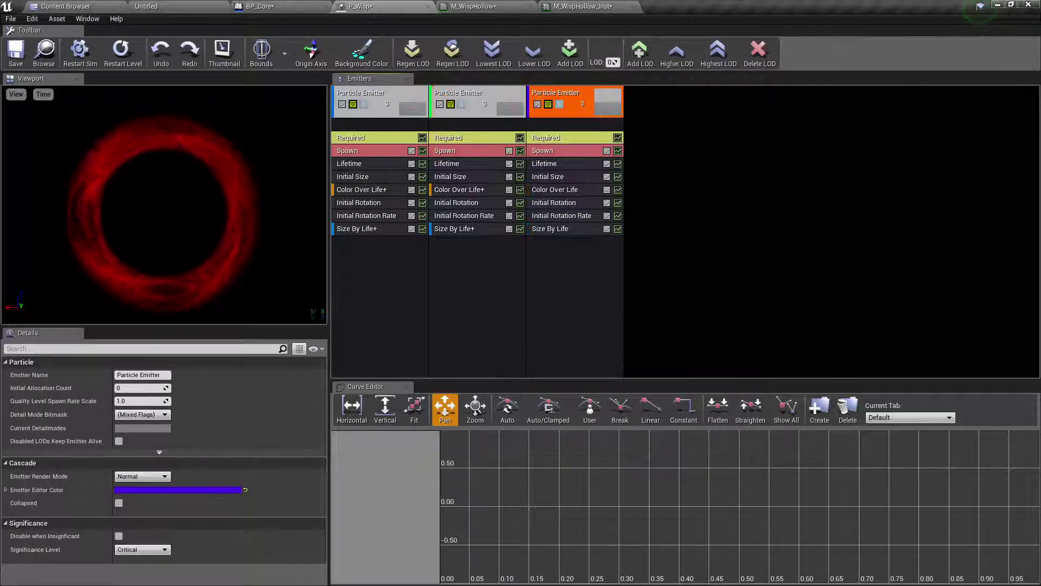
Set both Lifetime values of the third emitter to 0
click(564, 163)
click(139, 401)
text(0)
key(Tab)
text(0)
key(shift+Tab)
Set the Emitter Duration in the third emitter's Required module to 0
click(564, 138)
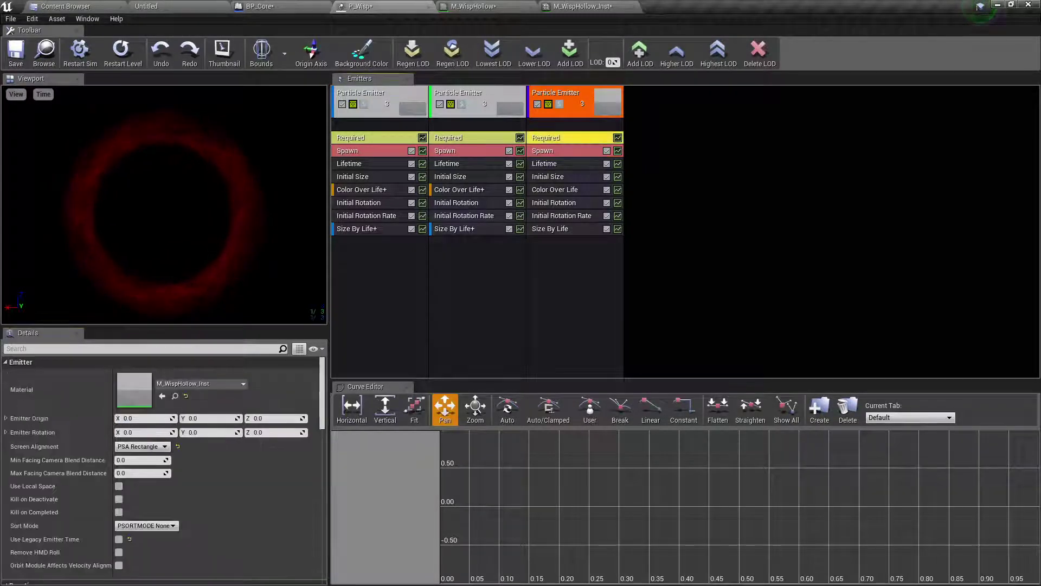
scroll(163, 466, down, 5)
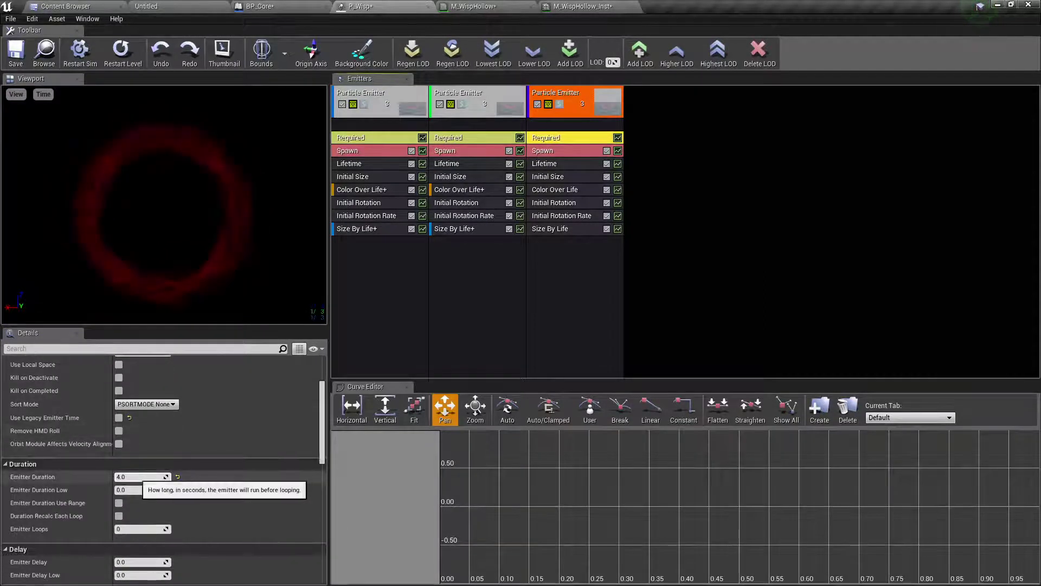
click(140, 477)
text(0)
key(Return)
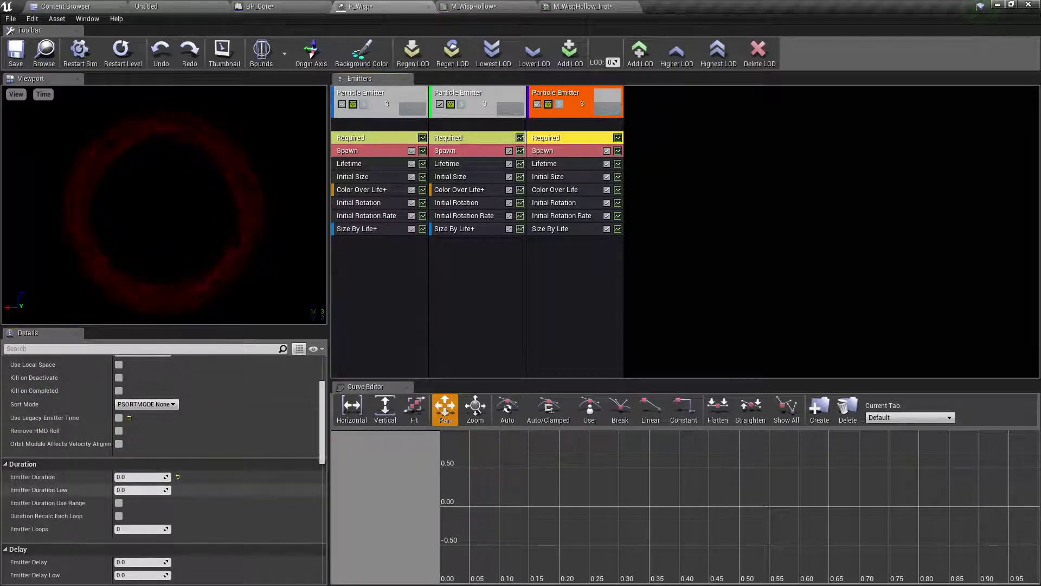
Enable Kill on Deactivate and Kill on Completed for the third emitter
scroll(162, 488, up, 3)
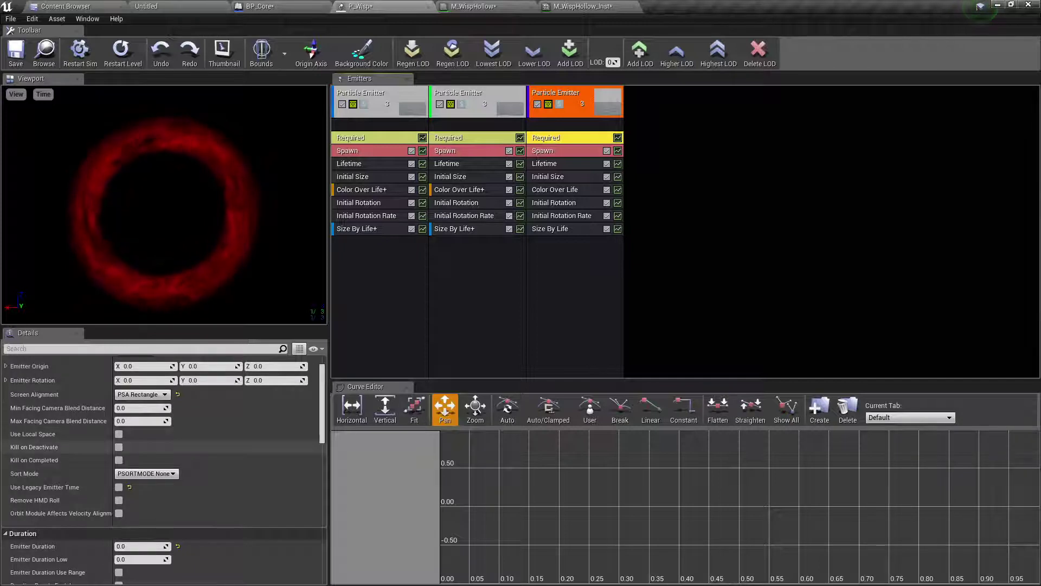
click(119, 460)
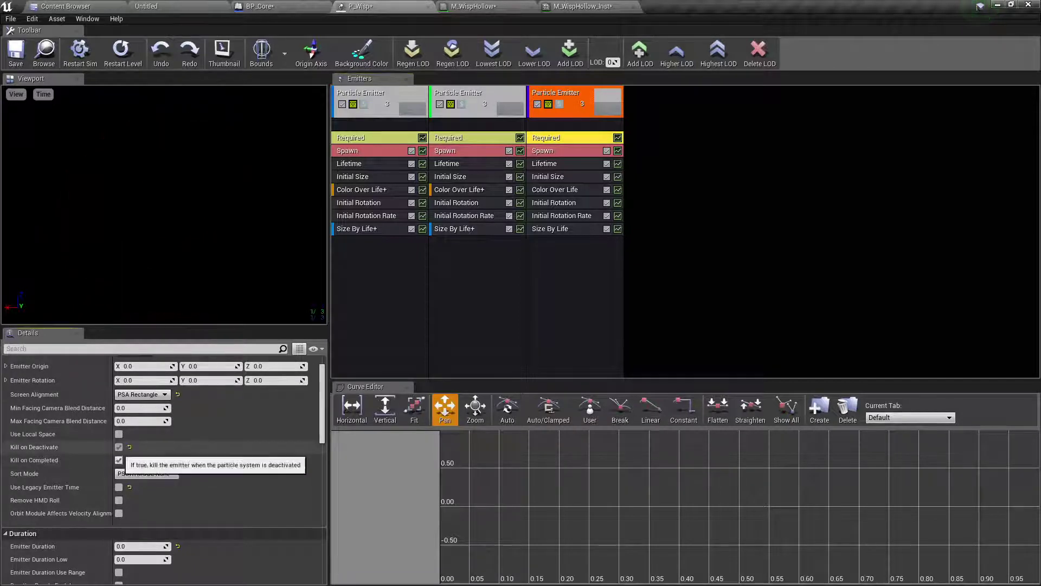
scroll(163, 444, up, 2)
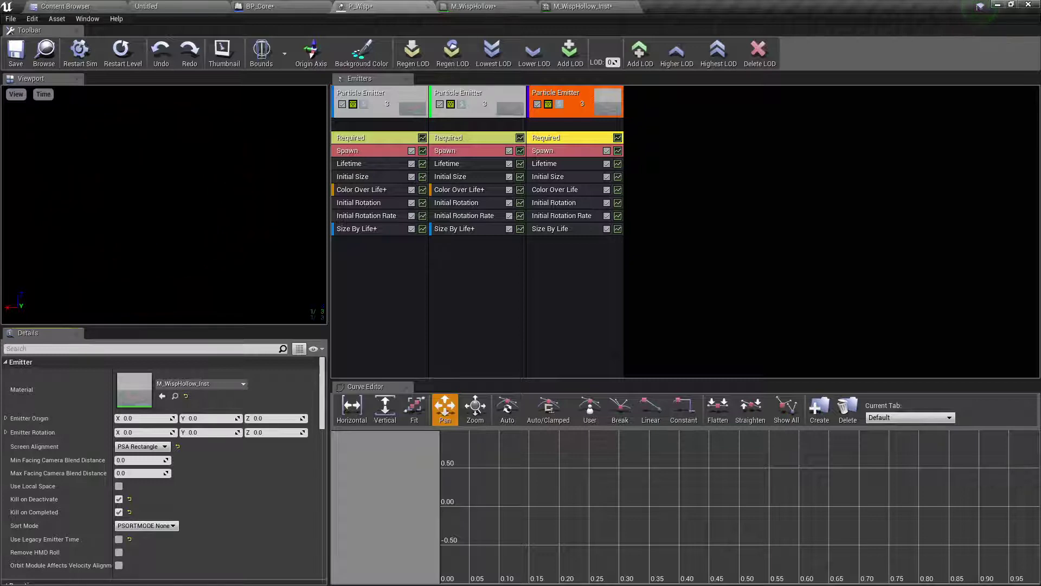
Solo the third emitter and review the duration and delay settings of its Required module
click(564, 96)
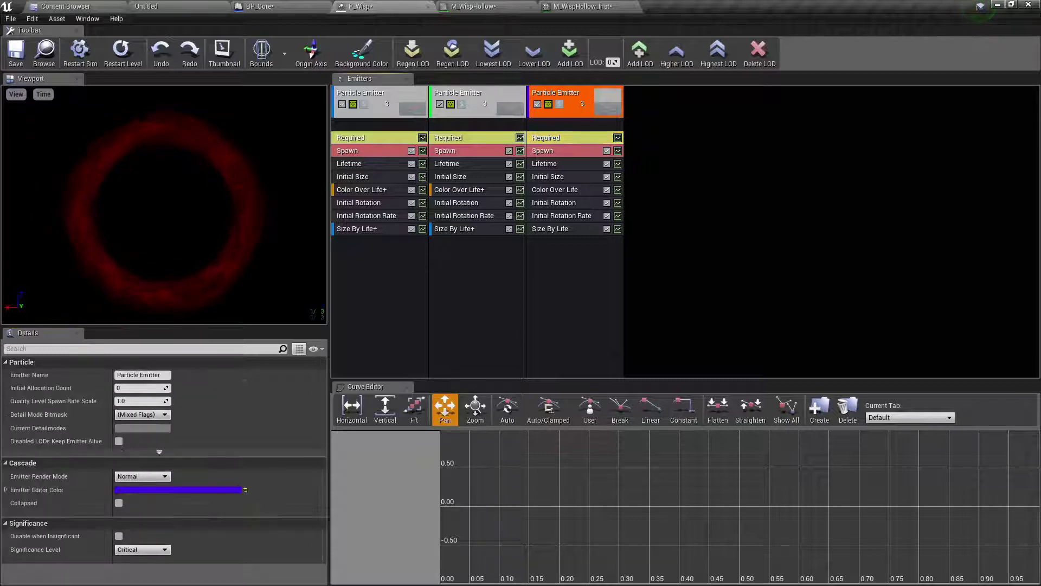
click(558, 104)
click(564, 138)
scroll(163, 433, down, 10)
scroll(163, 466, down, 2)
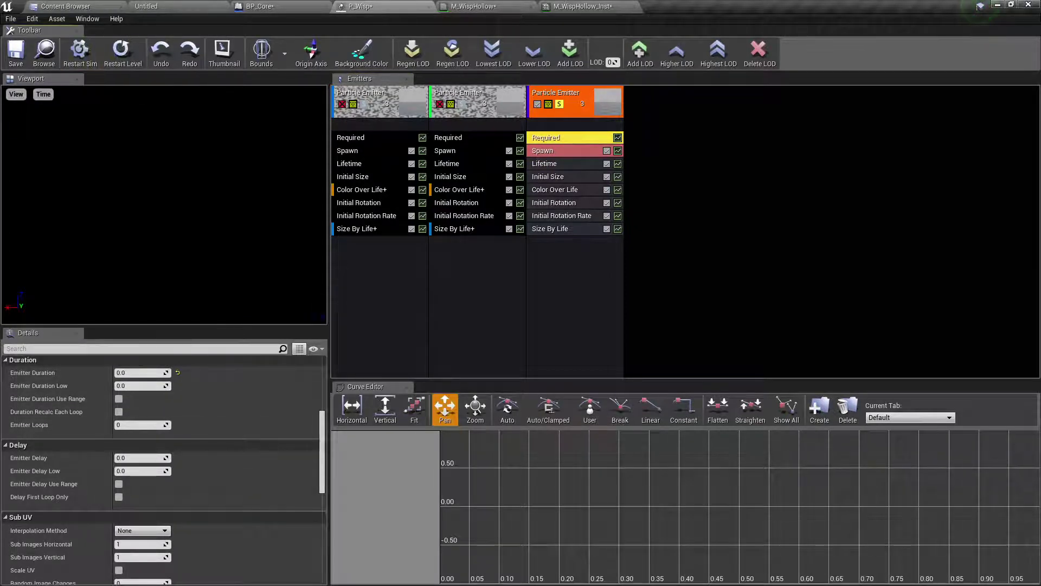
Delete the first Color Over Life curve point of the third emitter and set the new first point's In Val to 0
click(564, 190)
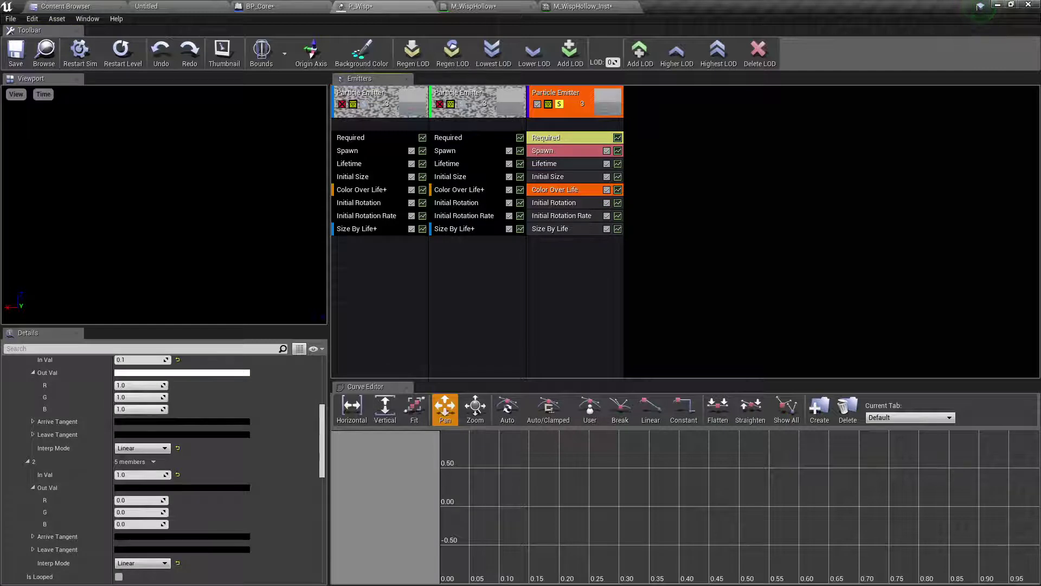
scroll(162, 469, up, 9)
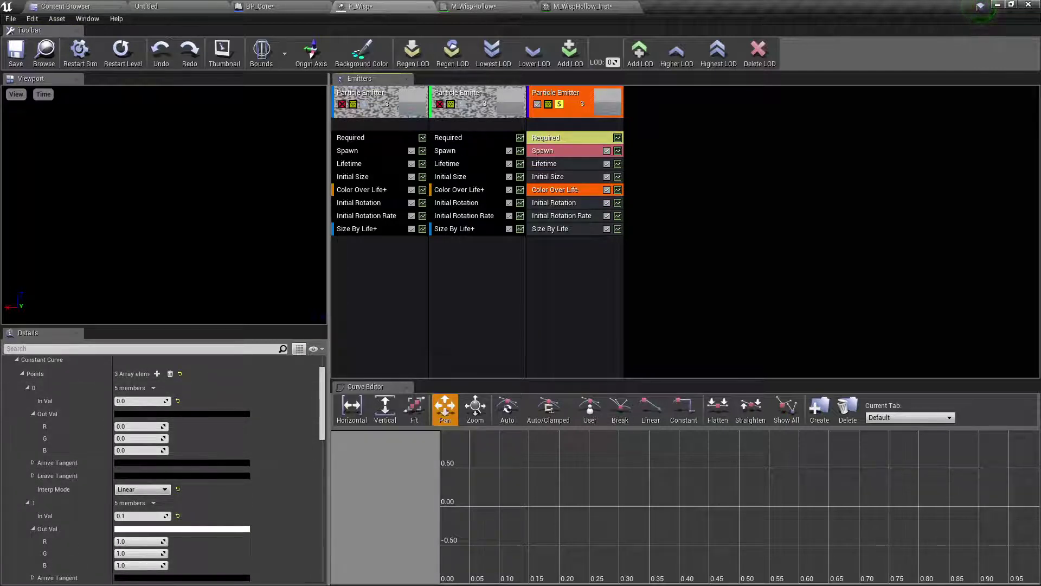
click(569, 163)
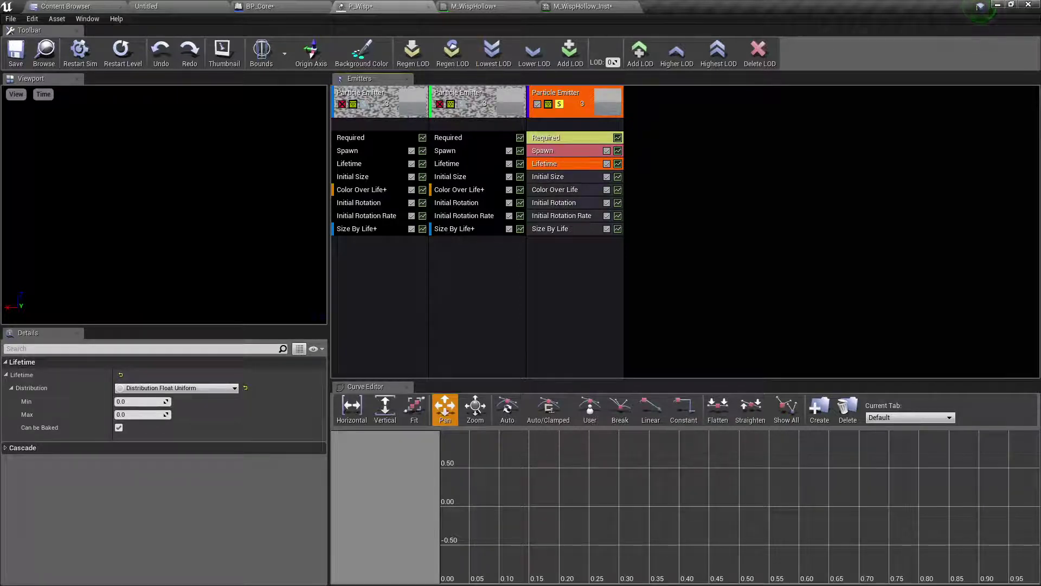
click(566, 189)
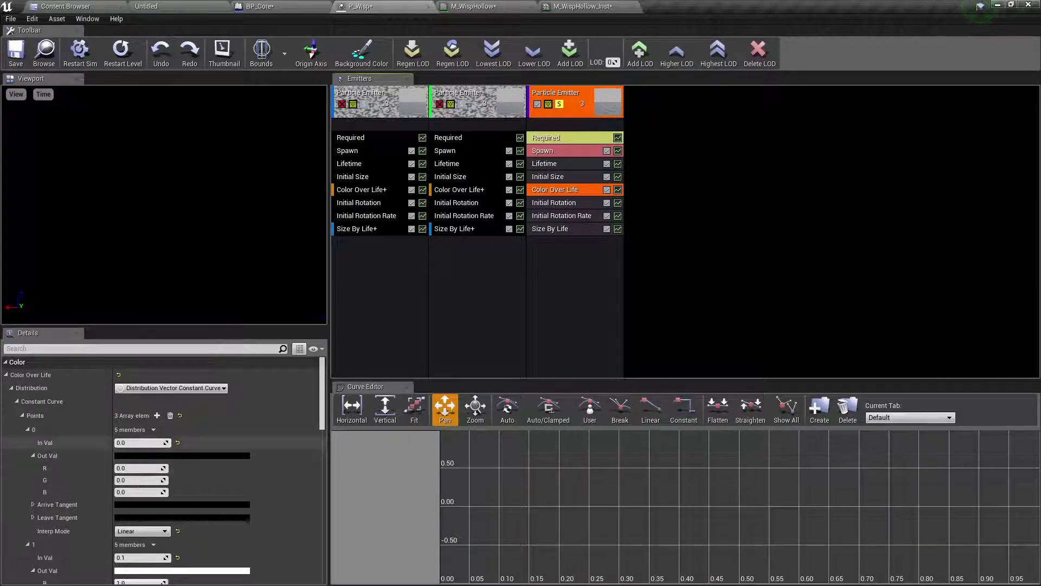
click(153, 429)
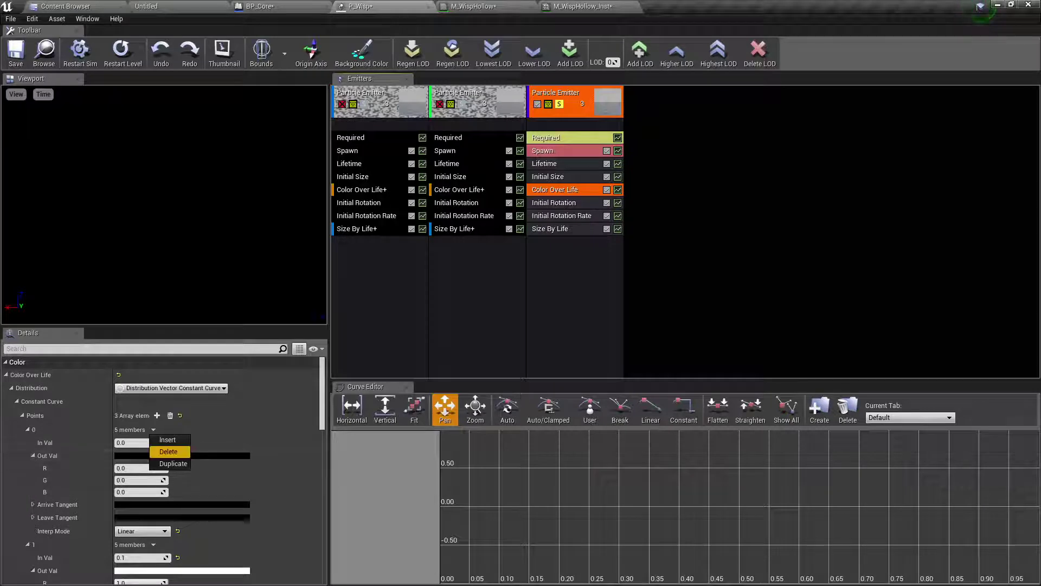
click(168, 451)
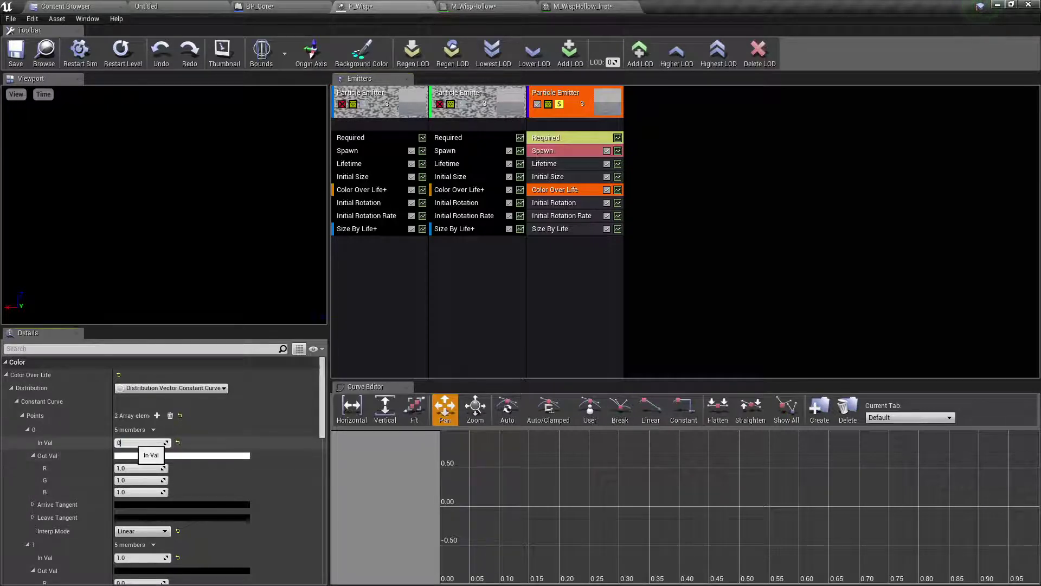
key(Return)
Delete the first Alpha Over Life curve point of the third emitter and set the new first point's In Val to 0
scroll(141, 447, down, 10)
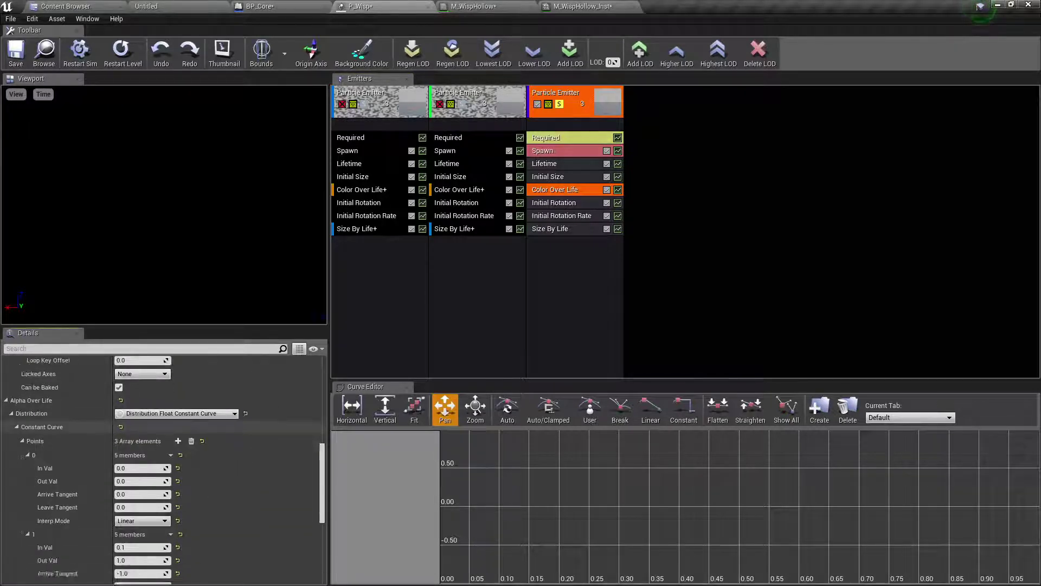
scroll(163, 450, down, 1)
click(171, 421)
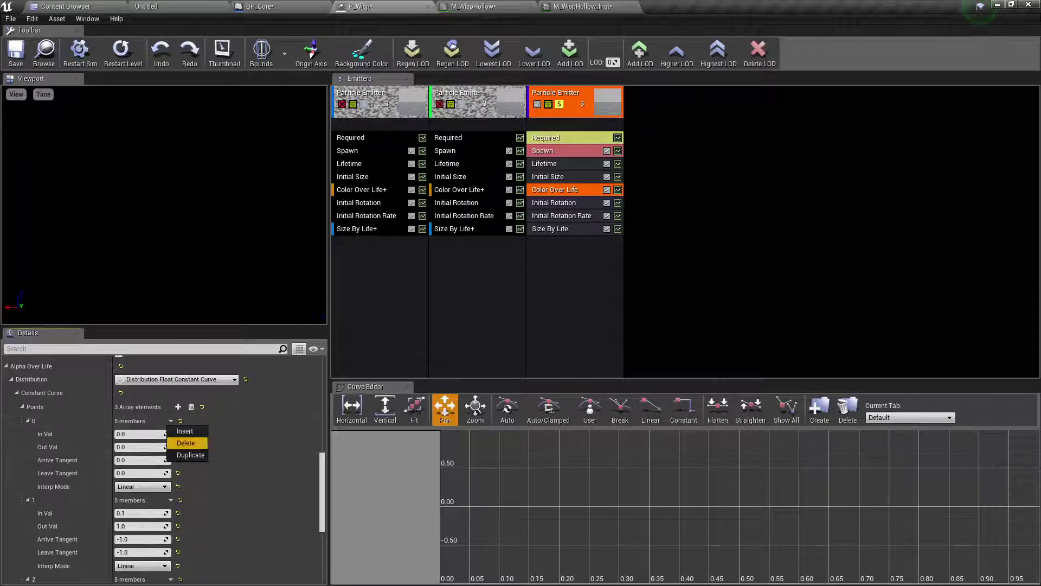
click(185, 443)
scroll(163, 477, down, 2)
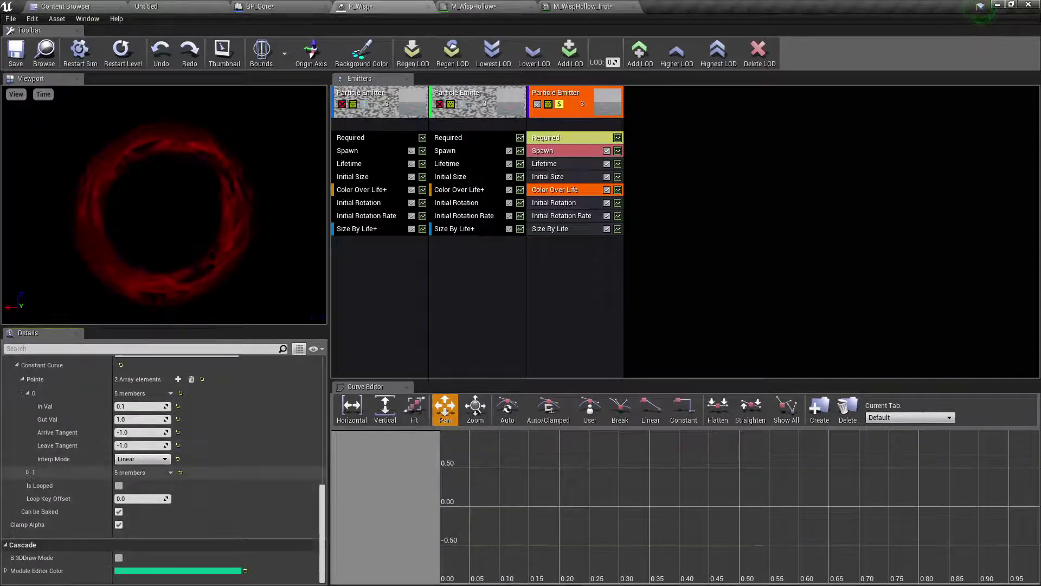
click(27, 473)
click(122, 406)
text(0)
key(Return)
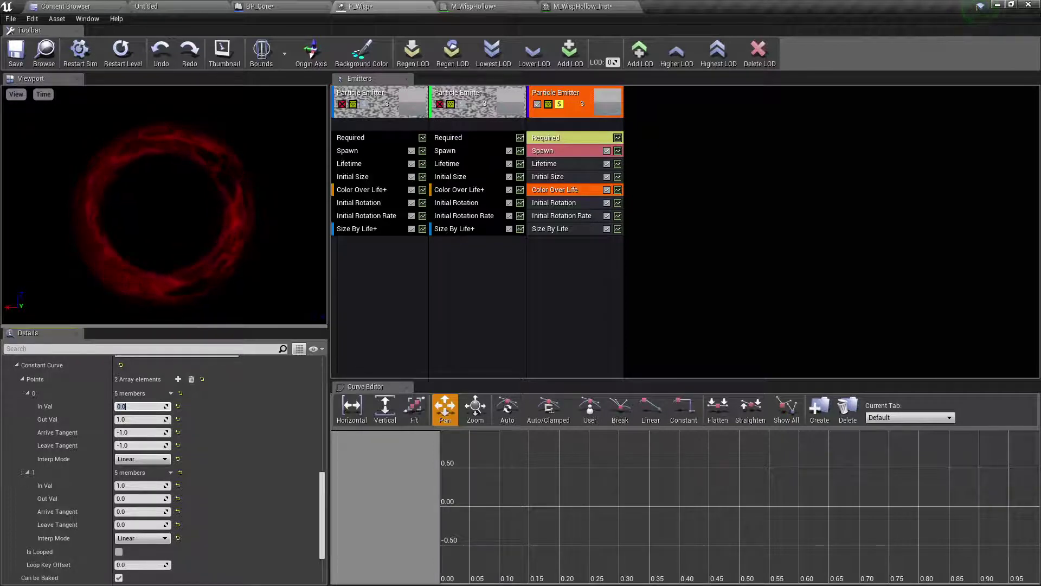
key(ctrl+a)
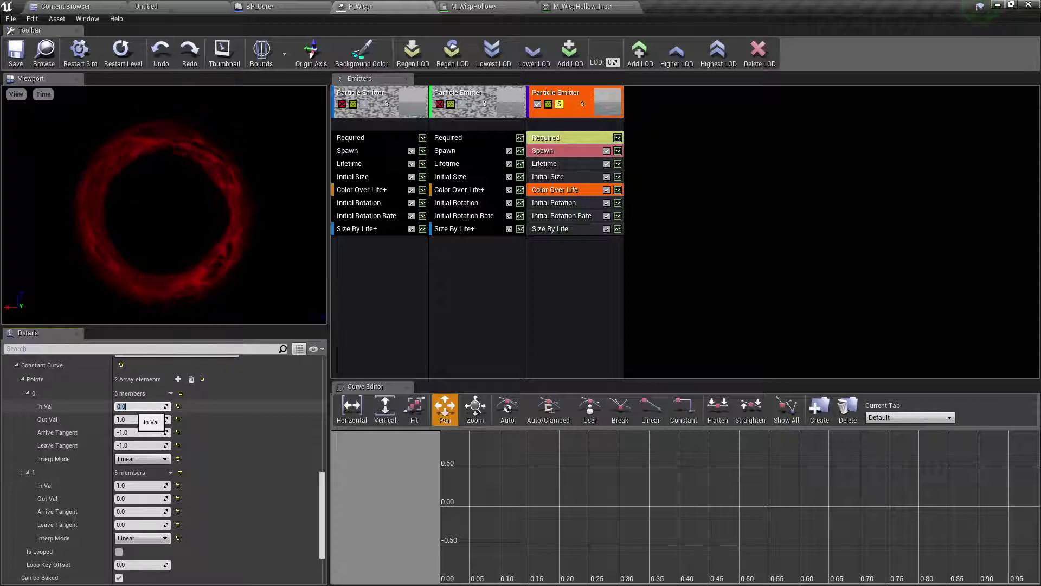
Delete the Size By Life module from the third emitter
click(565, 163)
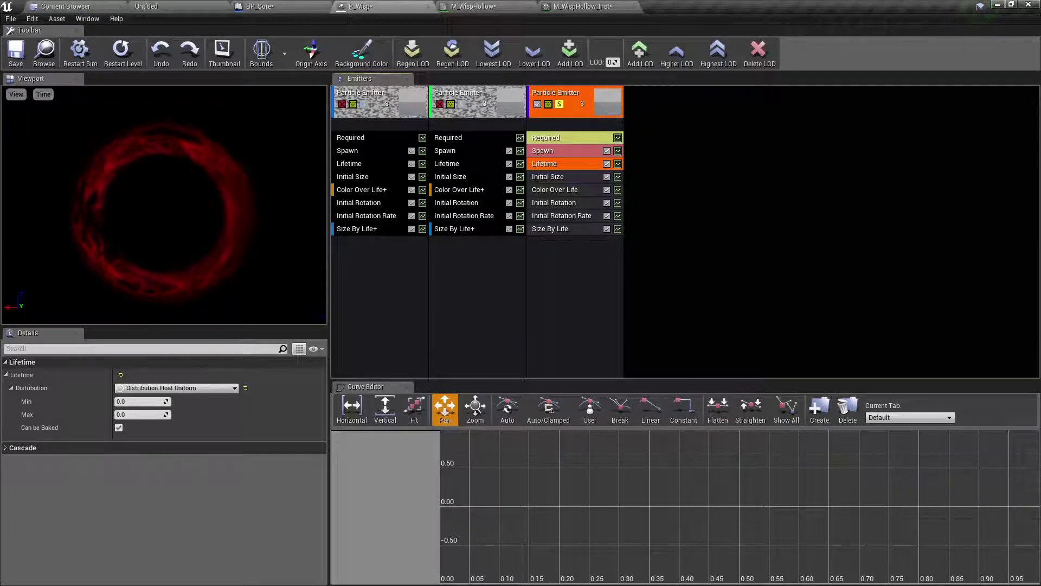
click(565, 228)
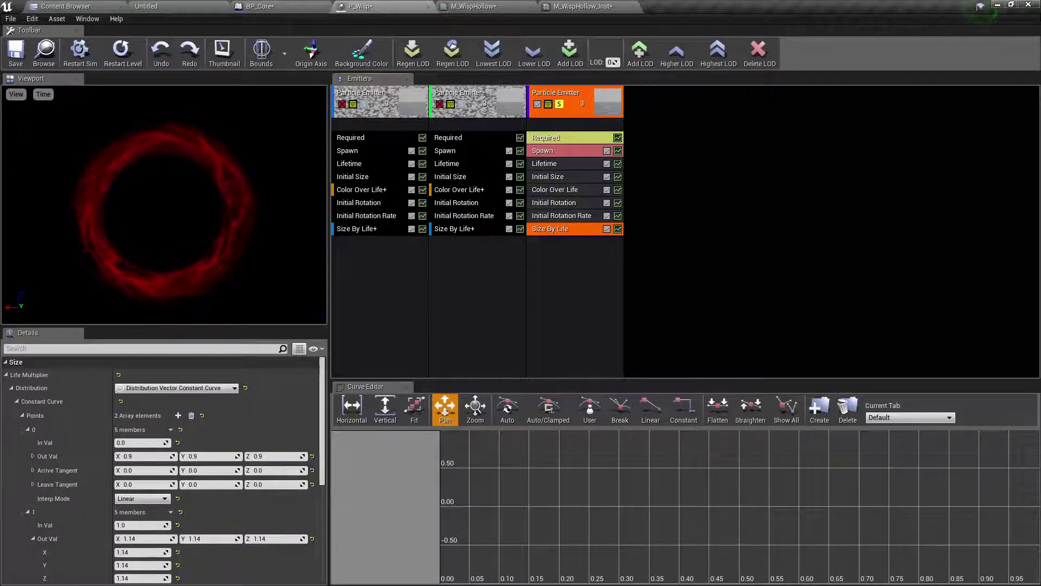
key(Delete)
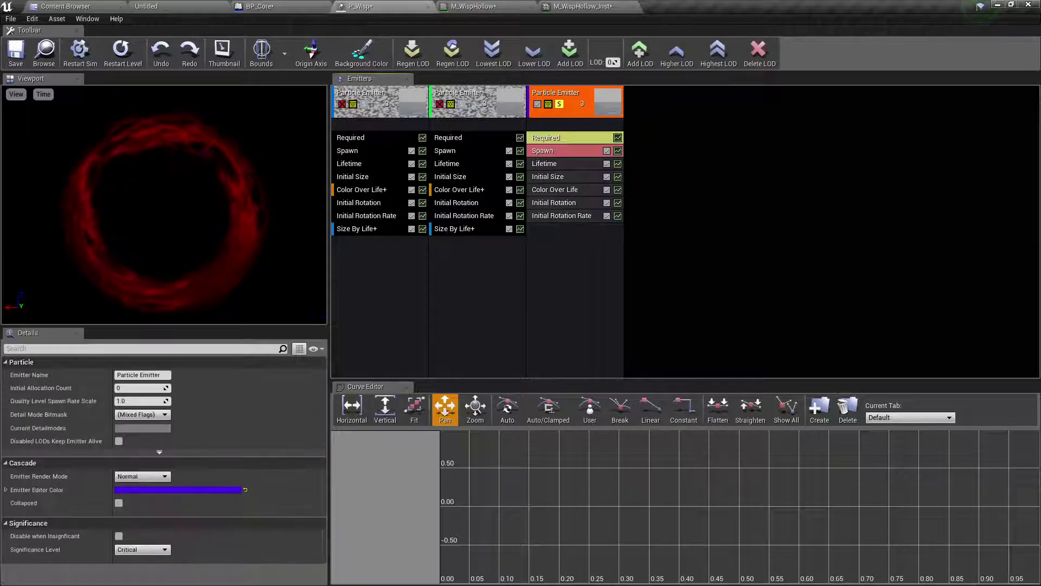
Check the third emitter's wisp effect around the sphere in the BP_Core blueprint
click(261, 6)
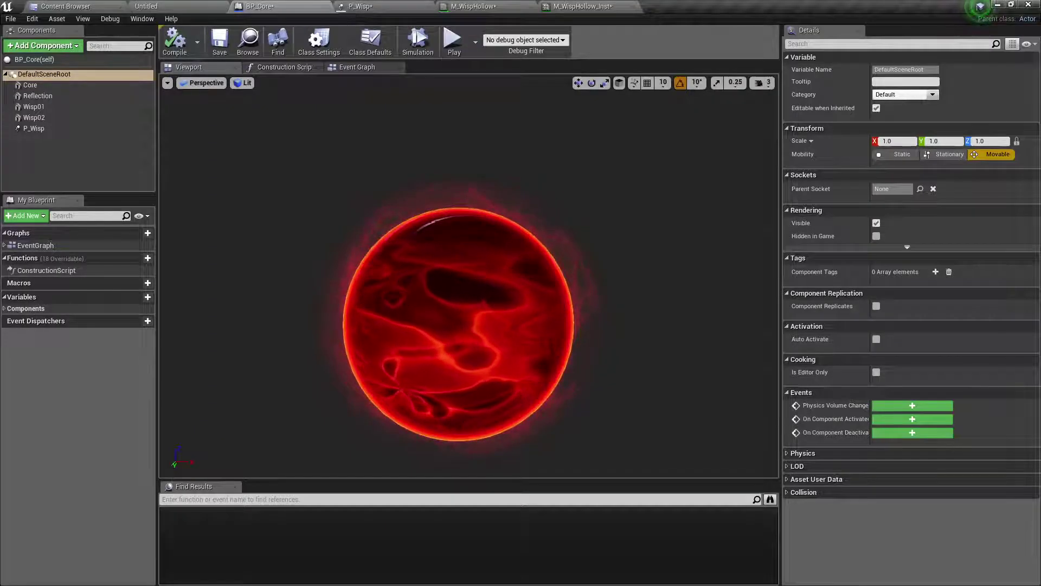
click(358, 6)
click(261, 6)
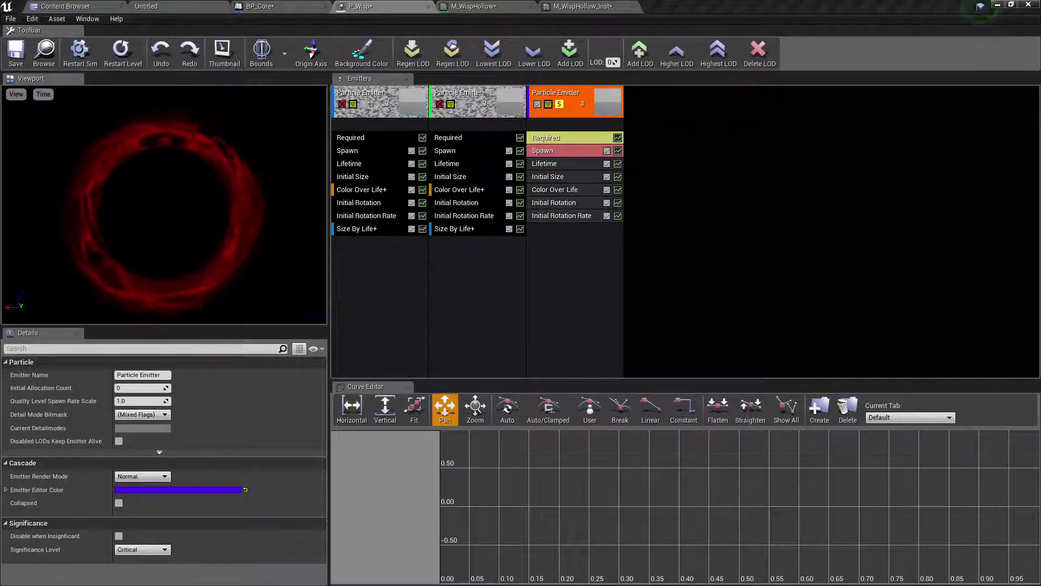
Turn off soloing of the third emitter and restart the simulation with all three emitters
click(466, 95)
click(439, 103)
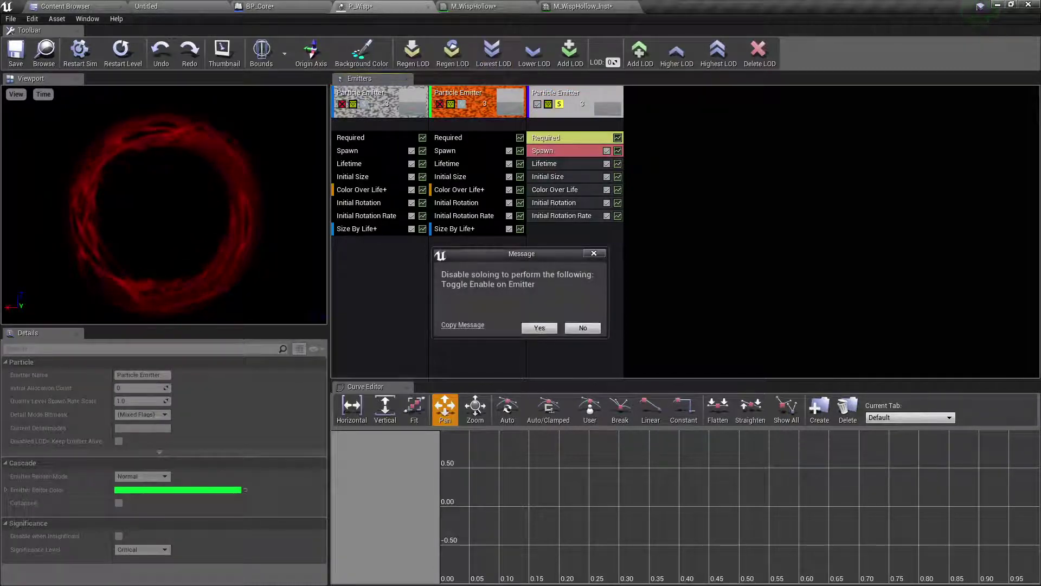
click(583, 328)
click(559, 104)
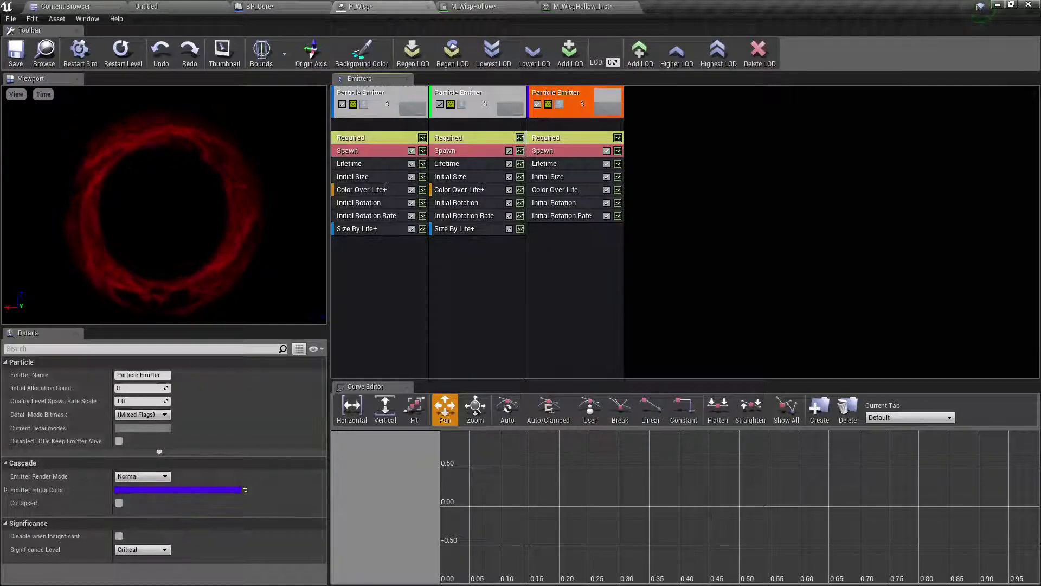
click(80, 53)
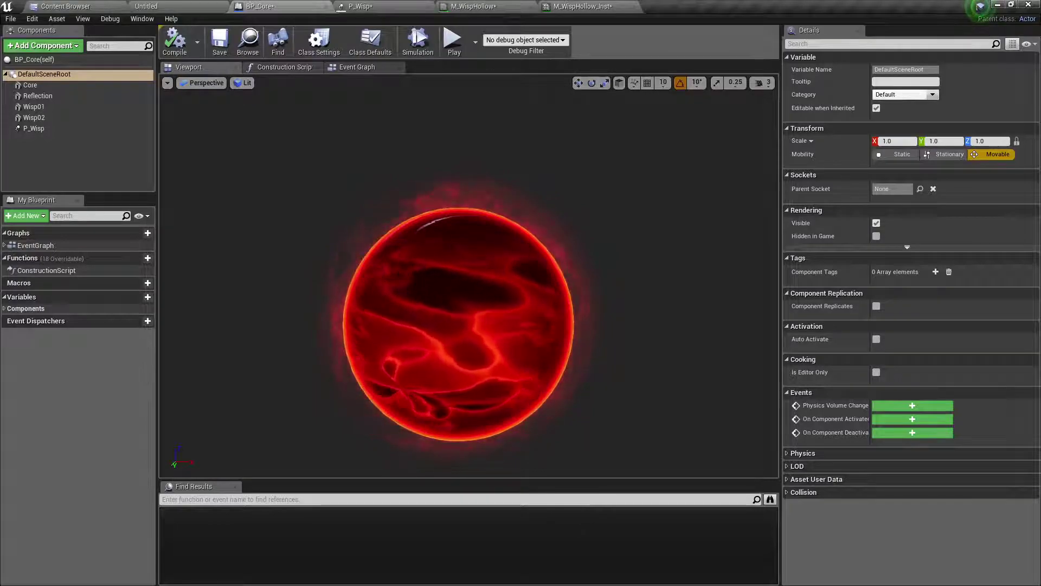
Try yellow-green and blue tints on the second Color Over Life point shared by the first two P_Wisp emitters
click(412, 6)
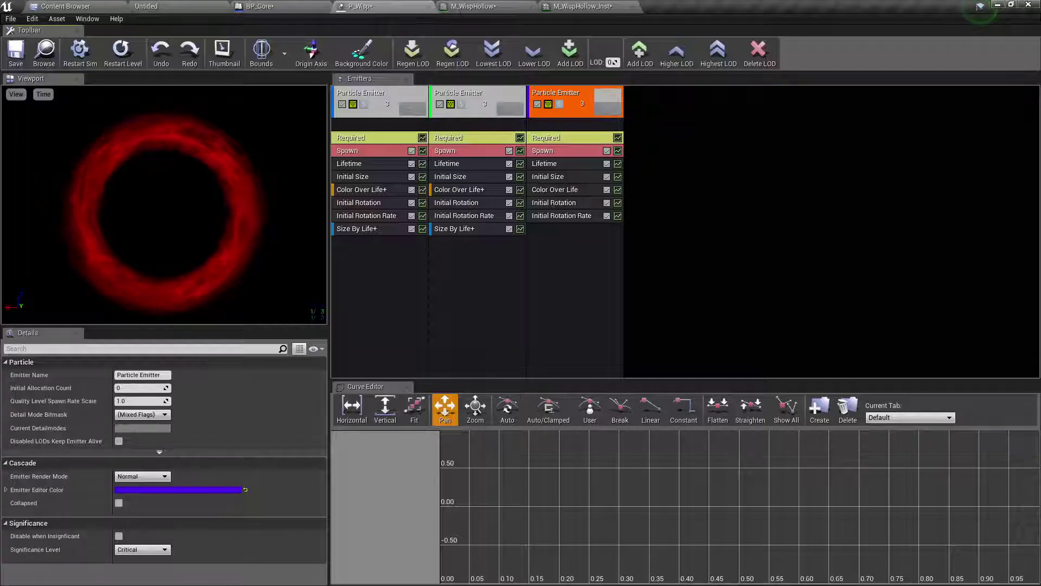
click(459, 190)
scroll(217, 467, down, 2)
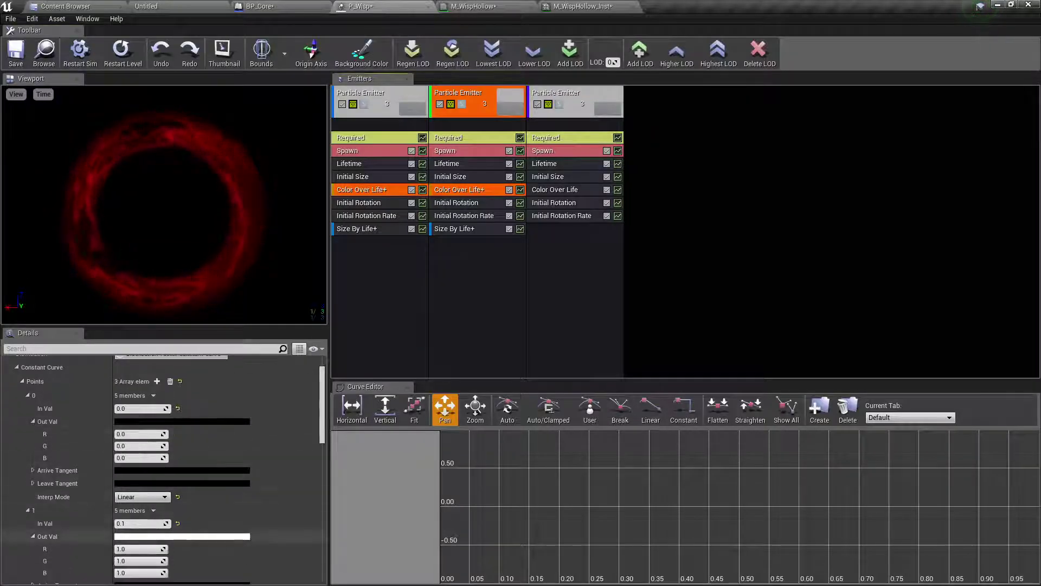
click(217, 535)
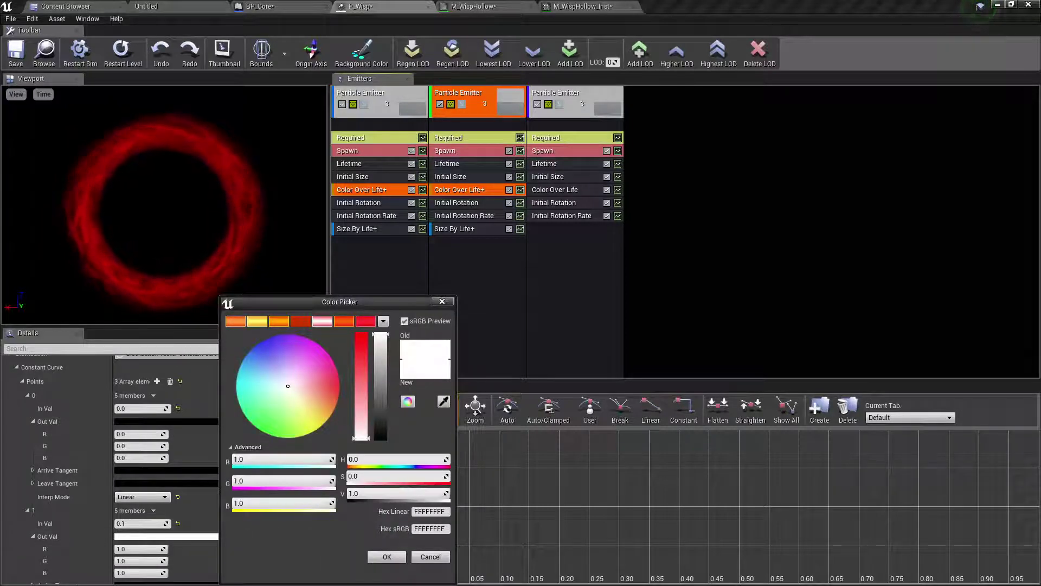
drag(288, 386, 292, 435)
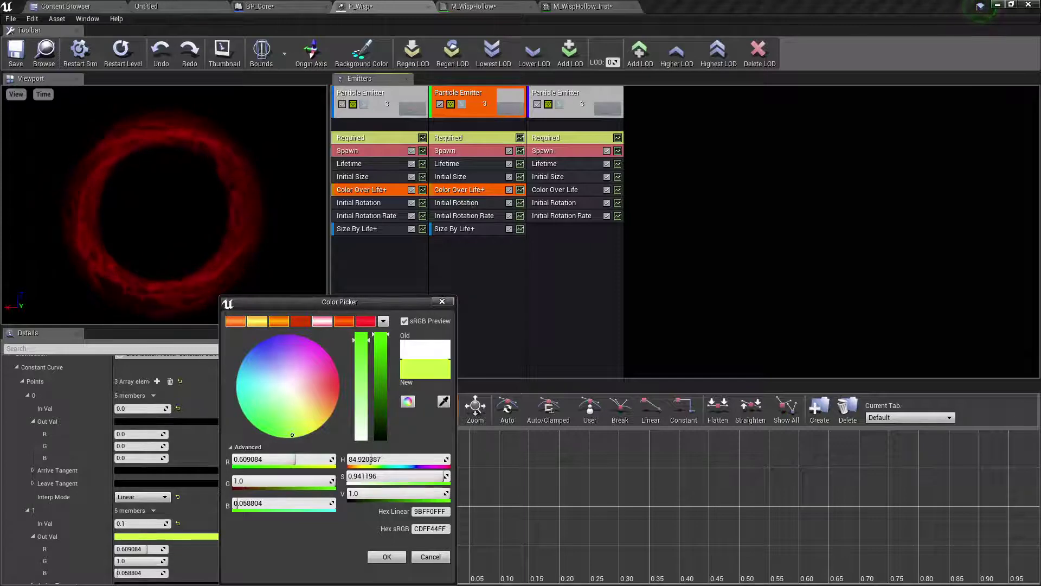
drag(292, 435, 254, 350)
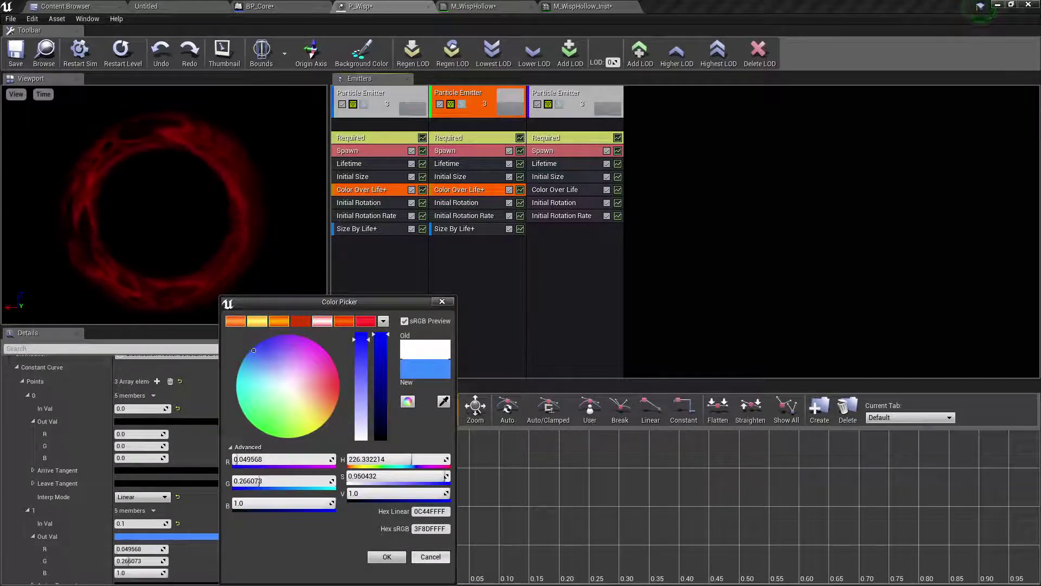
key(Escape)
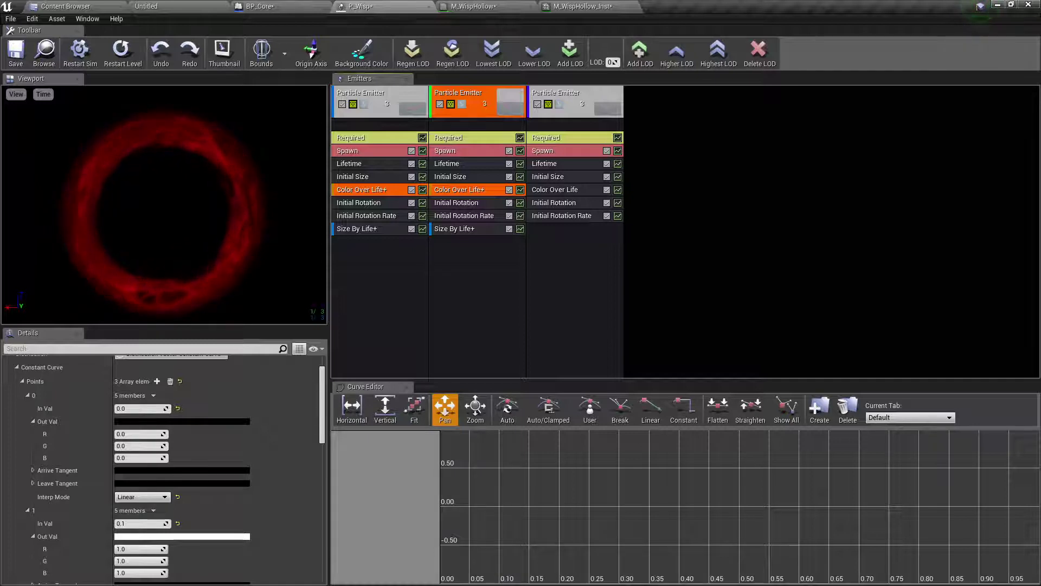
Examine the Particle Color node and its connections toward Emissive Color and Opacity in the M_WispHollow material
click(452, 51)
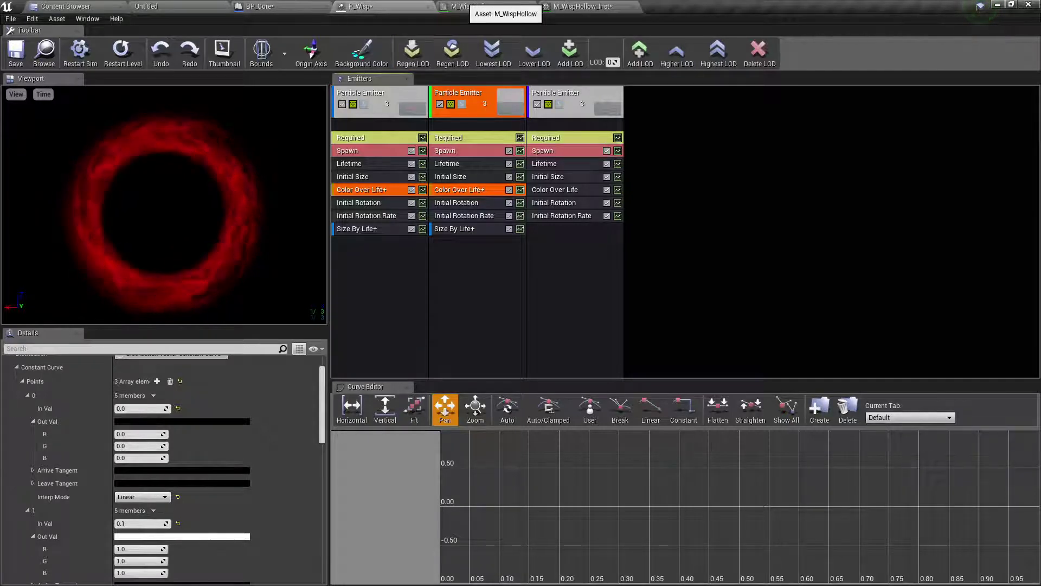
click(474, 6)
scroll(695, 133, up, 4)
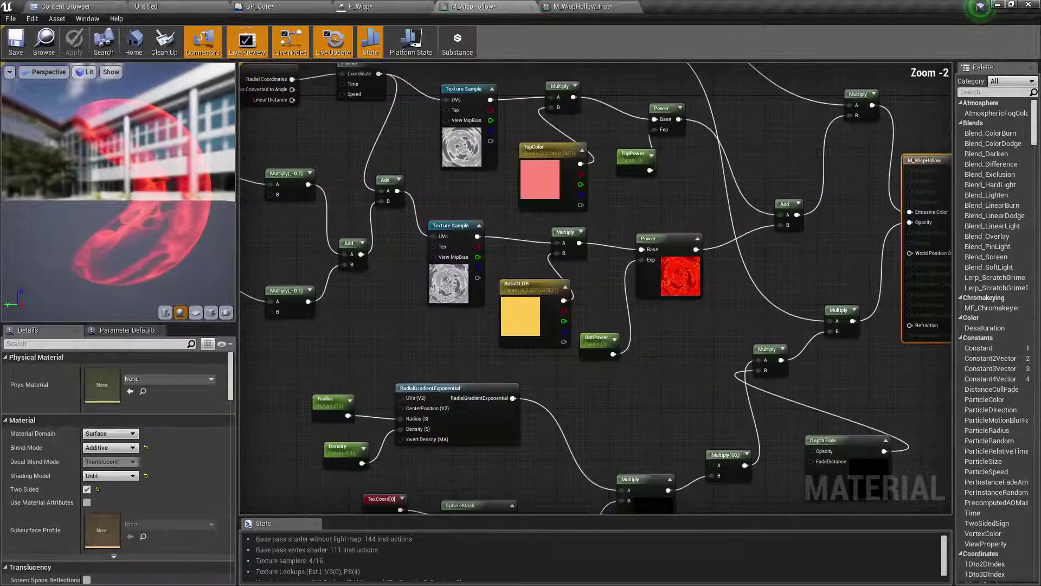
click(515, 122)
right_drag(507, 167, 519, 229)
right_drag(548, 129, 336, 147)
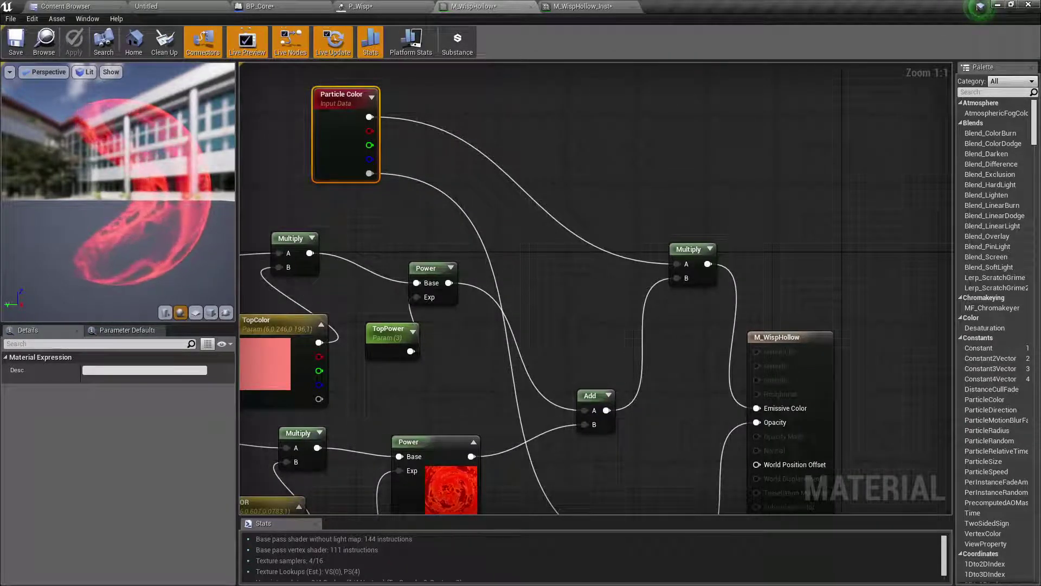
Compare how the TopColor and BotcOLOR parameters and the Particle Color node contribute to the colour of M_WispHollow
right_drag(293, 369, 418, 187)
click(397, 337)
click(374, 358)
click(396, 182)
click(372, 367)
click(396, 181)
right_drag(364, 289, 344, 409)
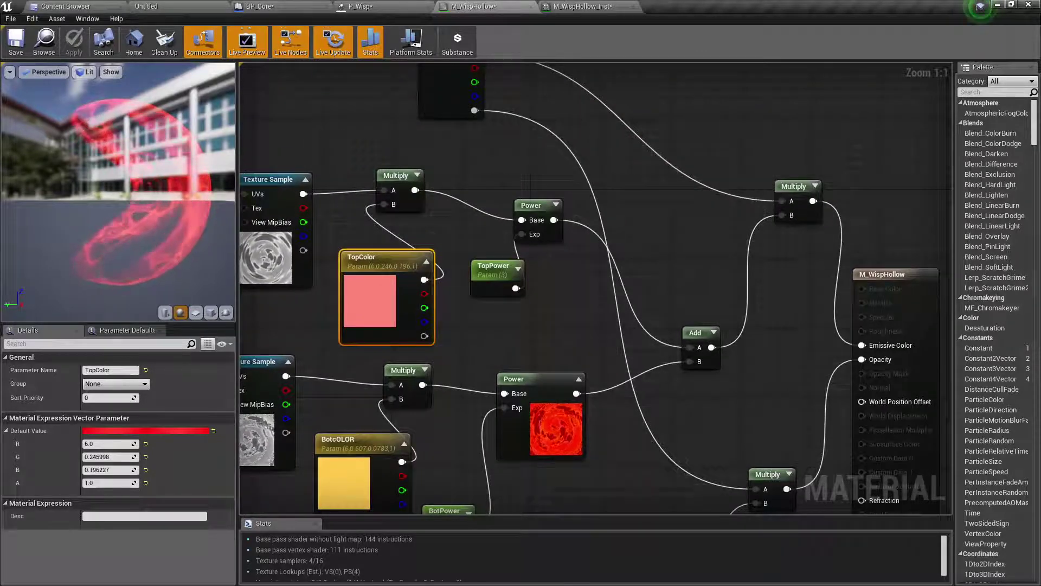
click(447, 95)
click(368, 310)
click(364, 442)
click(396, 310)
click(448, 89)
click(372, 321)
click(357, 499)
click(394, 264)
click(447, 89)
click(379, 257)
click(450, 103)
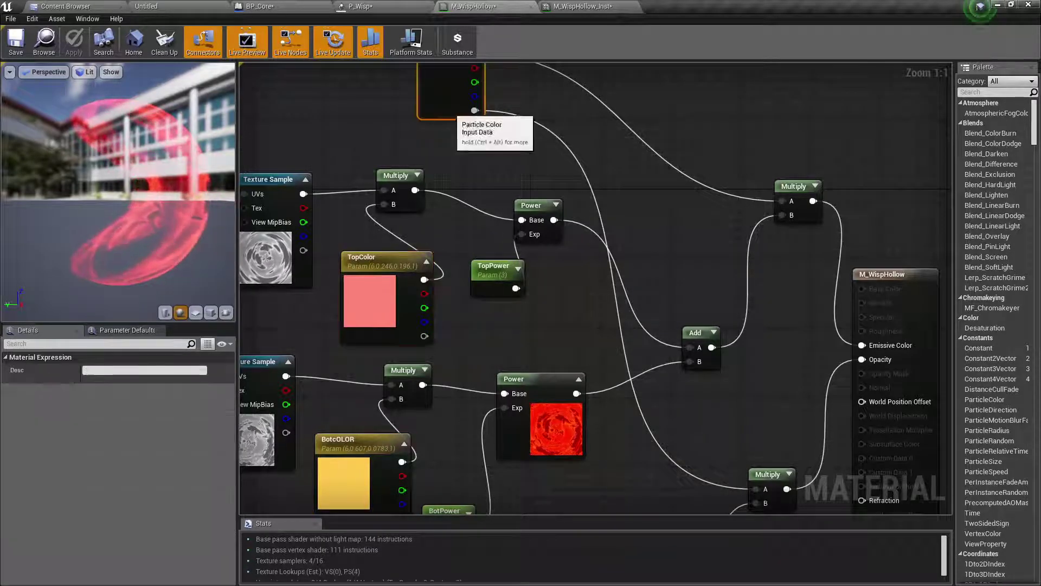
right_drag(446, 150, 423, 219)
drag(414, 171, 441, 166)
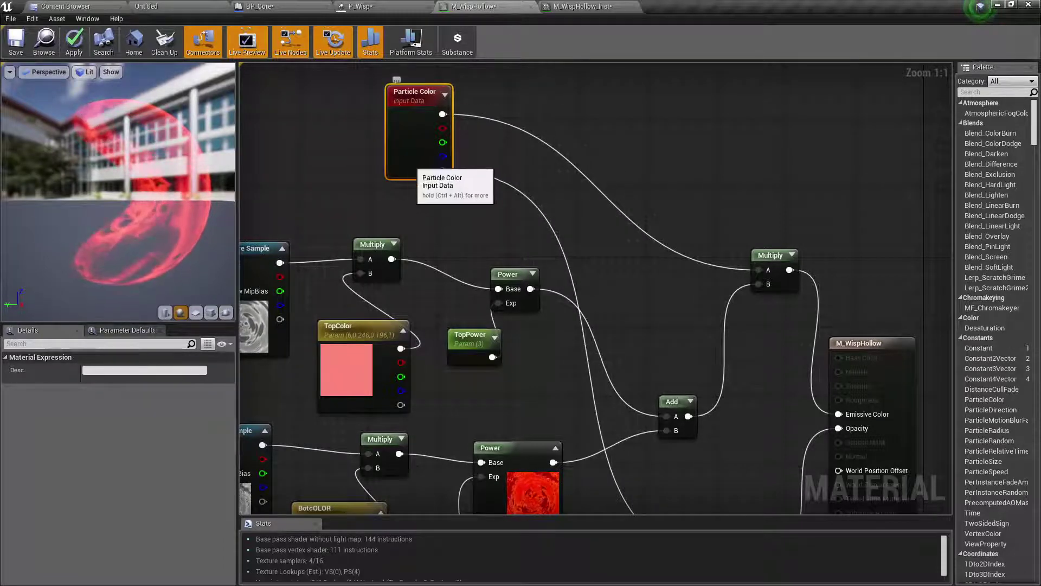
right_drag(350, 214, 391, 80)
click(420, 247)
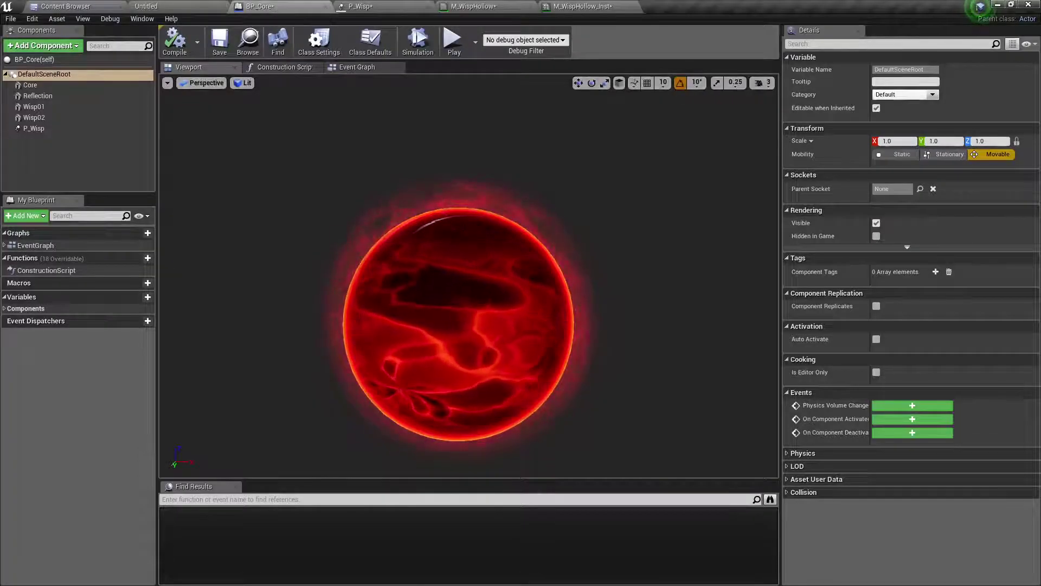
Review the Wisp02, Core and P_Wisp components in the BP_Core blueprint
click(33, 118)
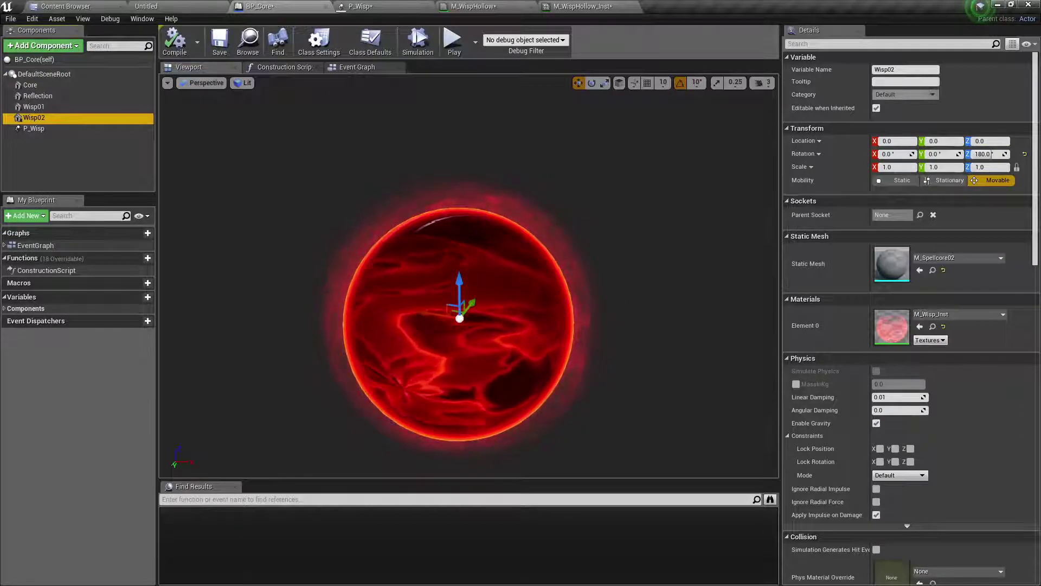
click(30, 85)
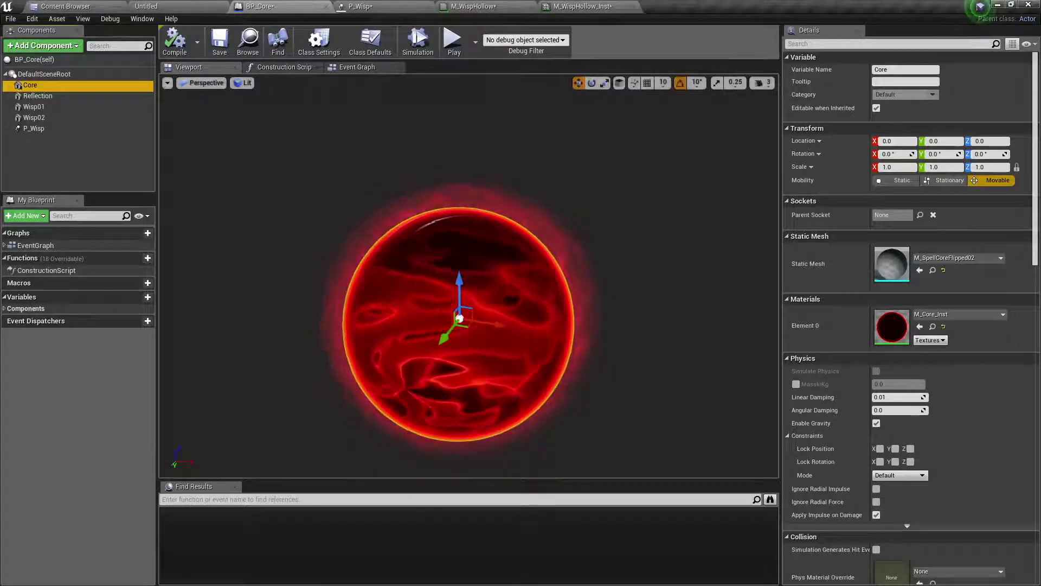
double_click(50, 129)
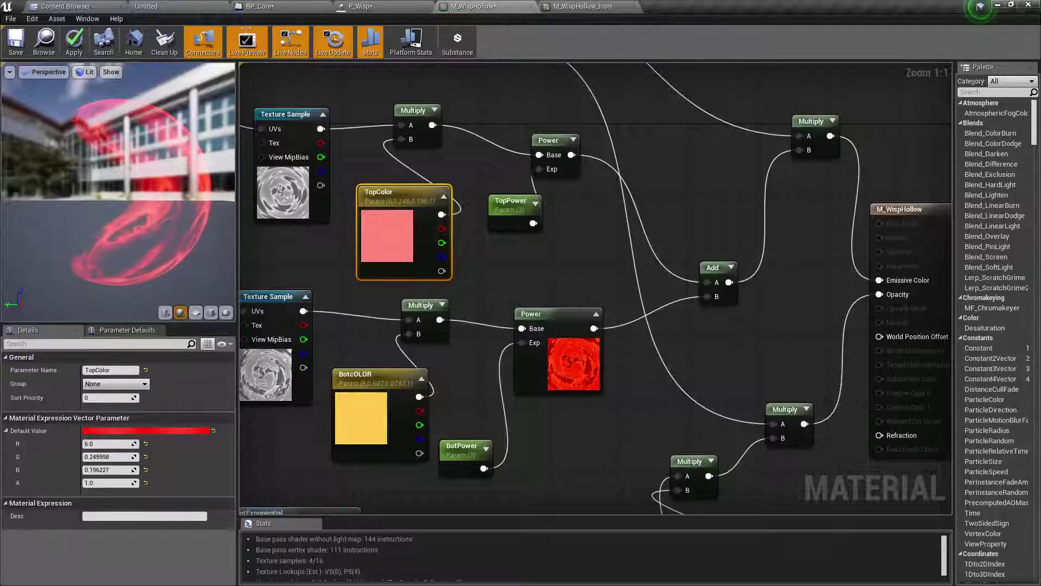
Delete the TopColor and BotcOLOR parameter nodes from the M_WispHollow material
scroll(597, 288, up, 2)
click(572, 130)
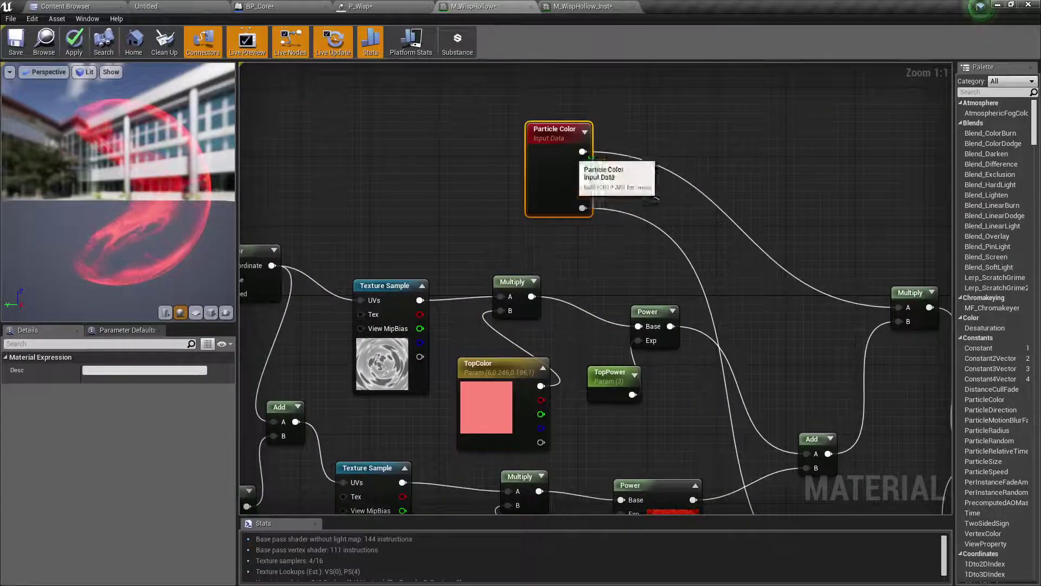
right_drag(613, 282, 590, 139)
click(477, 257)
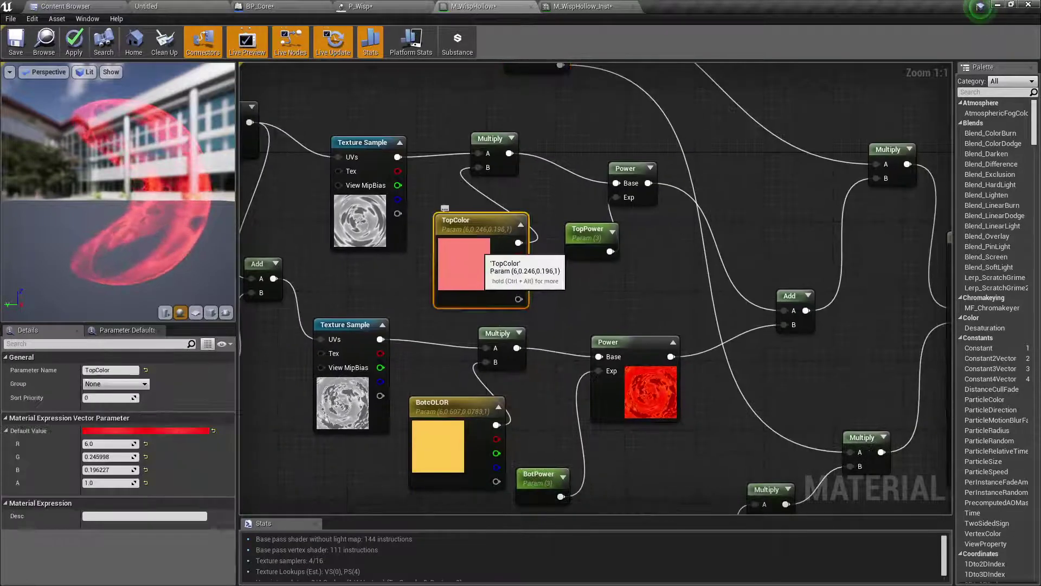
key(Delete)
click(415, 447)
key(Delete)
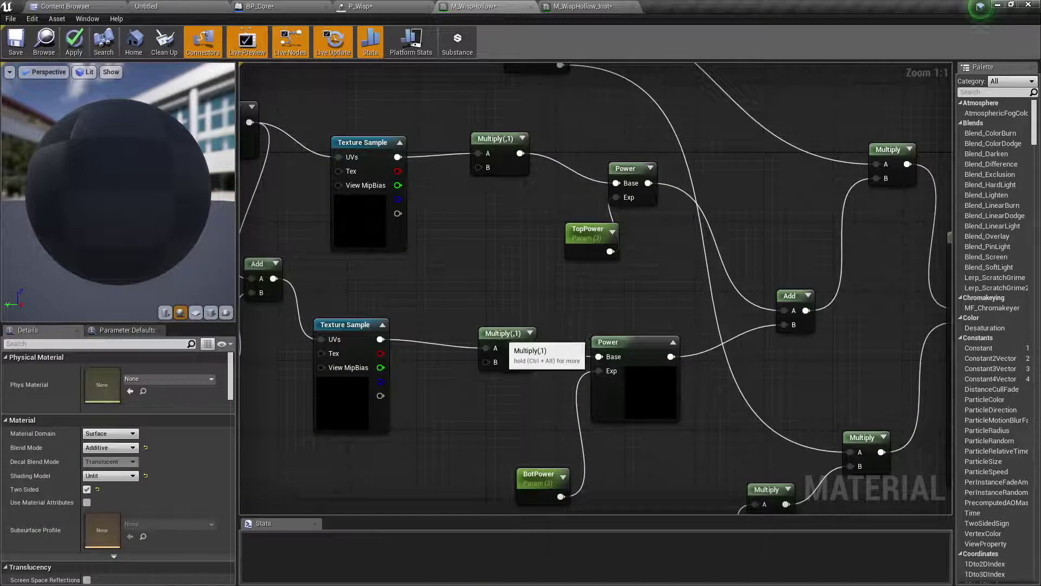
Connect the lower Texture Sample directly to the Base of its Power node and delete the bypassed Multiply node
right_drag(504, 334, 522, 284)
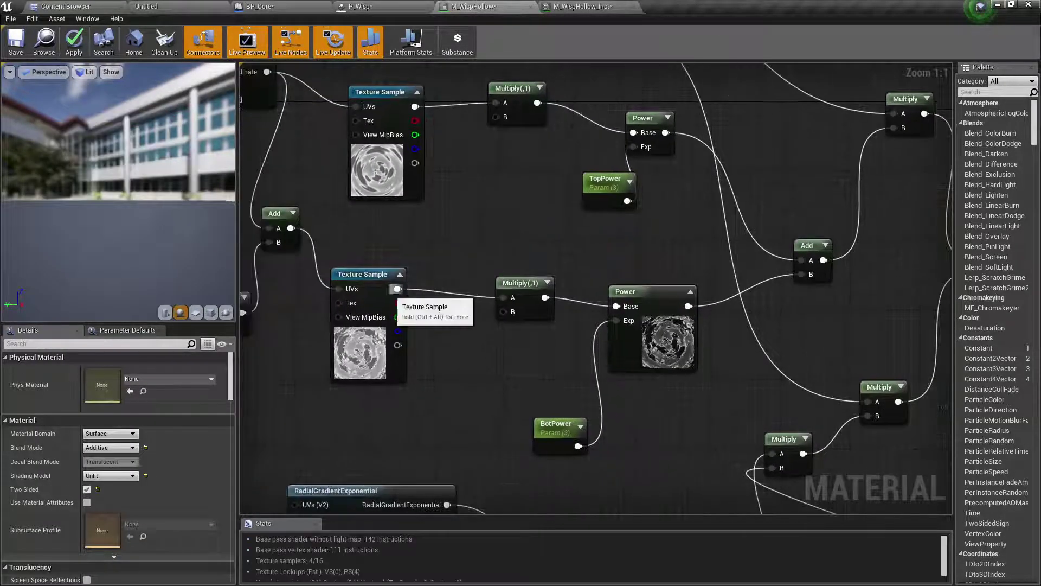
drag(398, 288, 616, 306)
drag(520, 283, 478, 213)
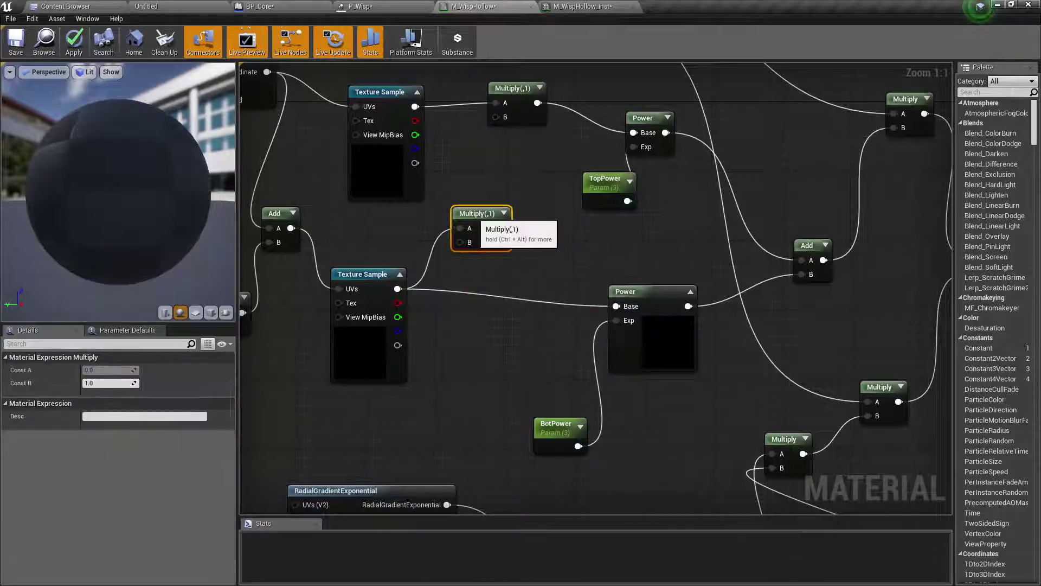
key(Delete)
Connect the upper Texture Sample directly to its Power node's Base, delete the bypassed Multiply node, and apply the material changes
right_drag(477, 219, 464, 305)
drag(402, 192, 621, 218)
drag(501, 174, 473, 134)
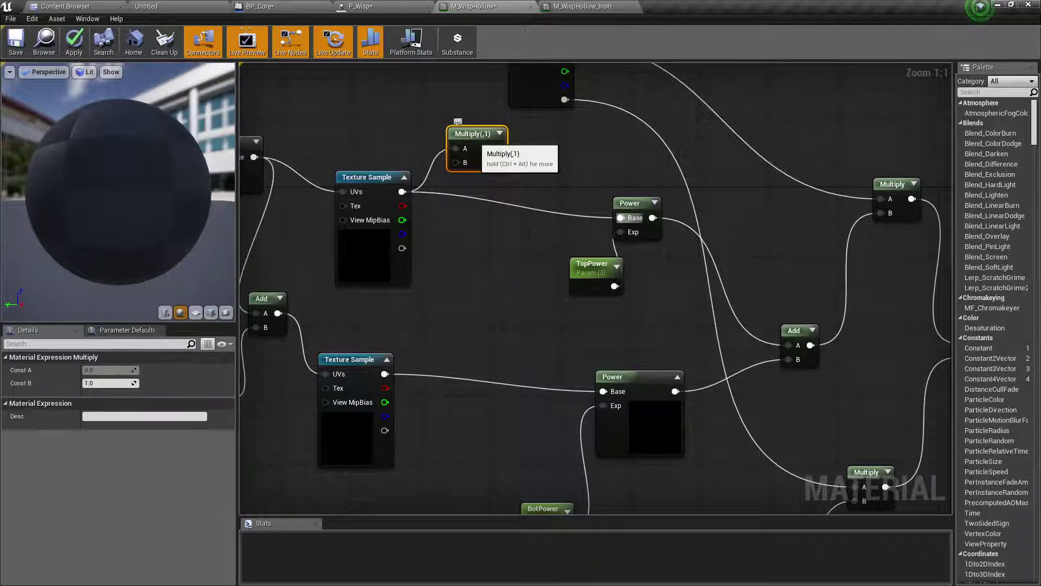
key(Delete)
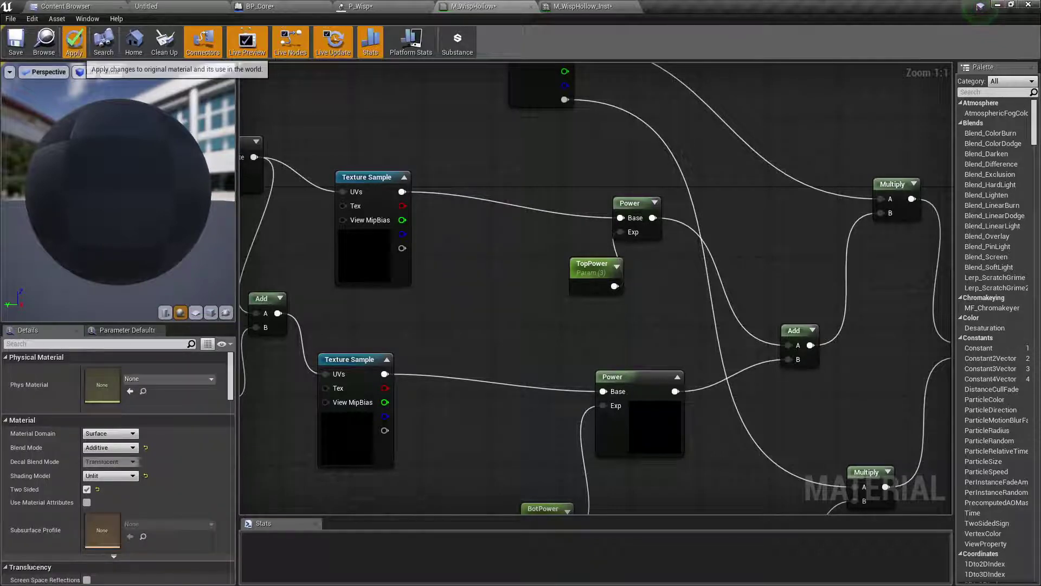
click(74, 43)
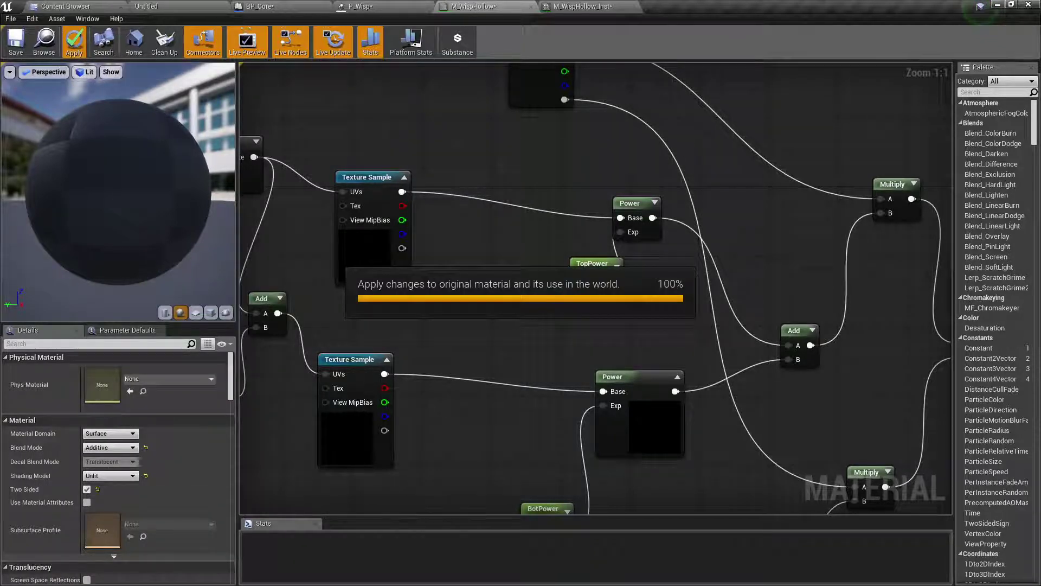
In P_Wisp, set the second Color Over Life point shared by the first two emitters to R 15, G 0.101376, B 0.061575, and check BP_Core
click(379, 7)
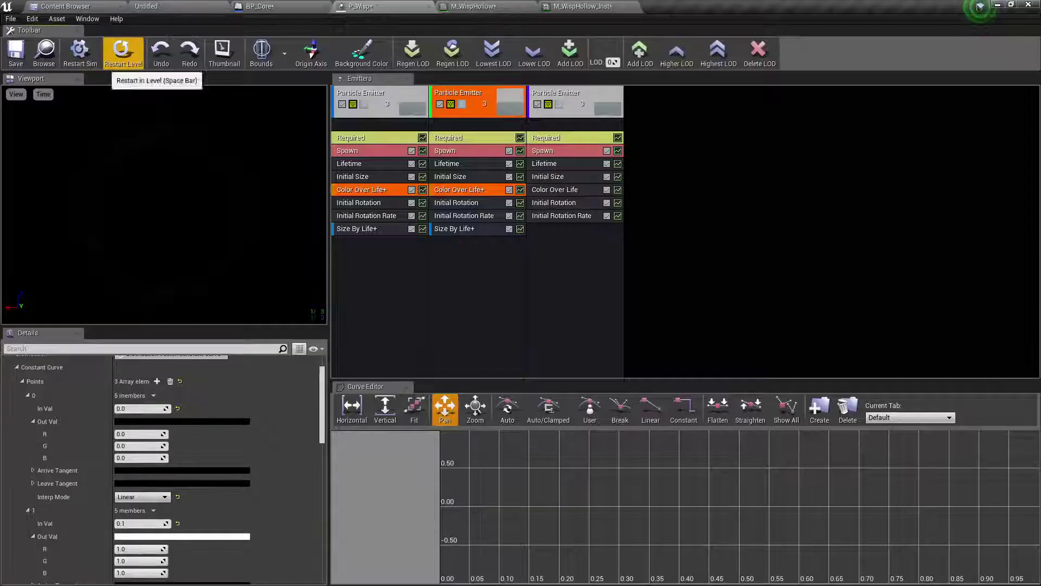
click(80, 51)
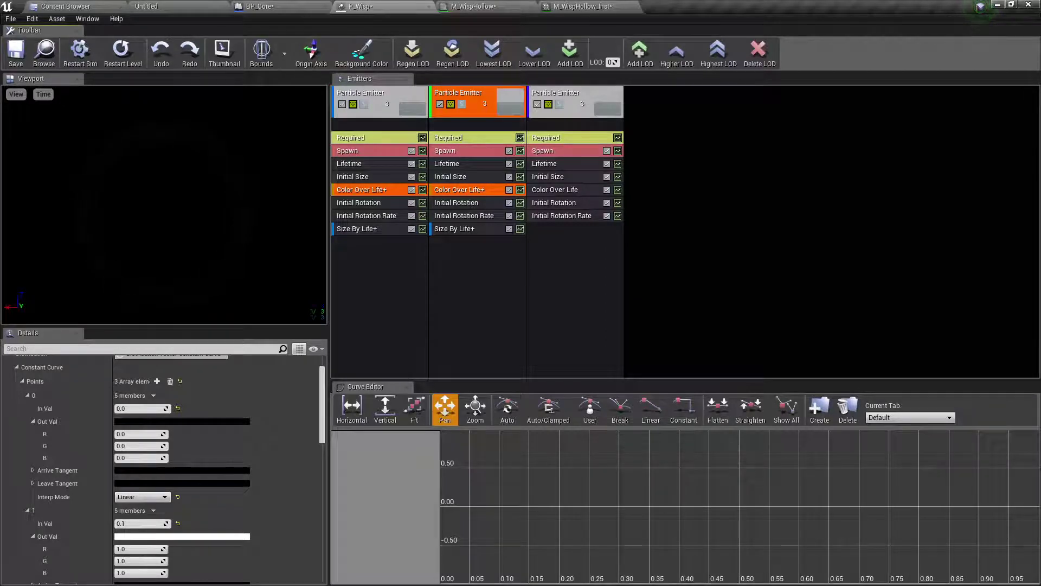
scroll(221, 434, down, 3)
click(221, 483)
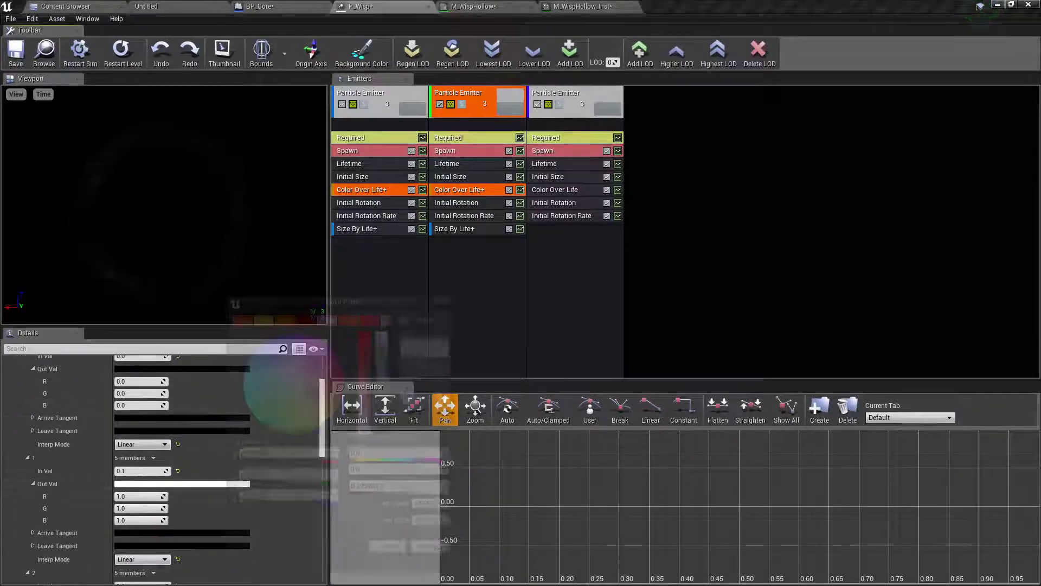
click(265, 421)
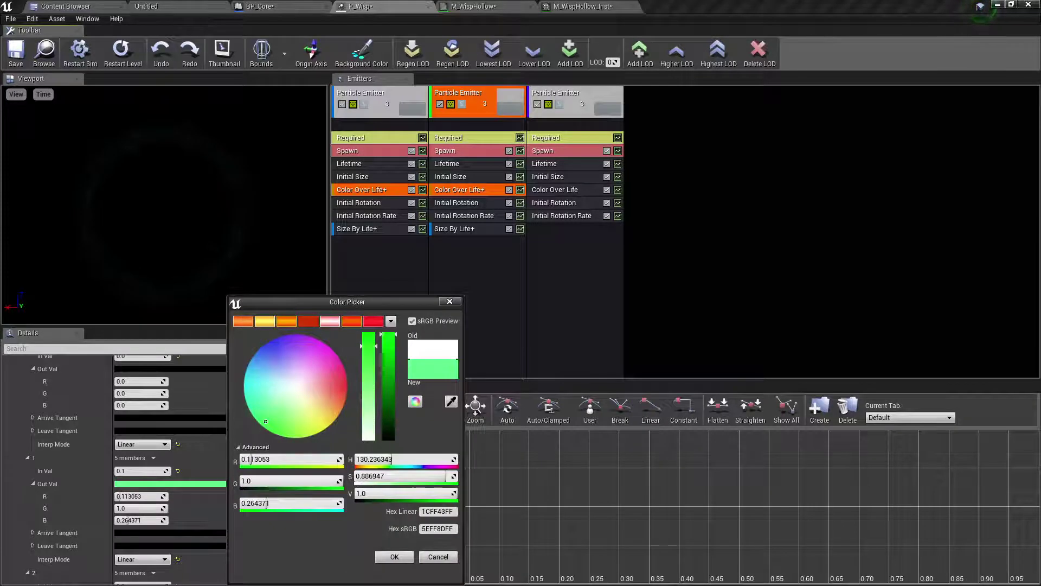
click(338, 389)
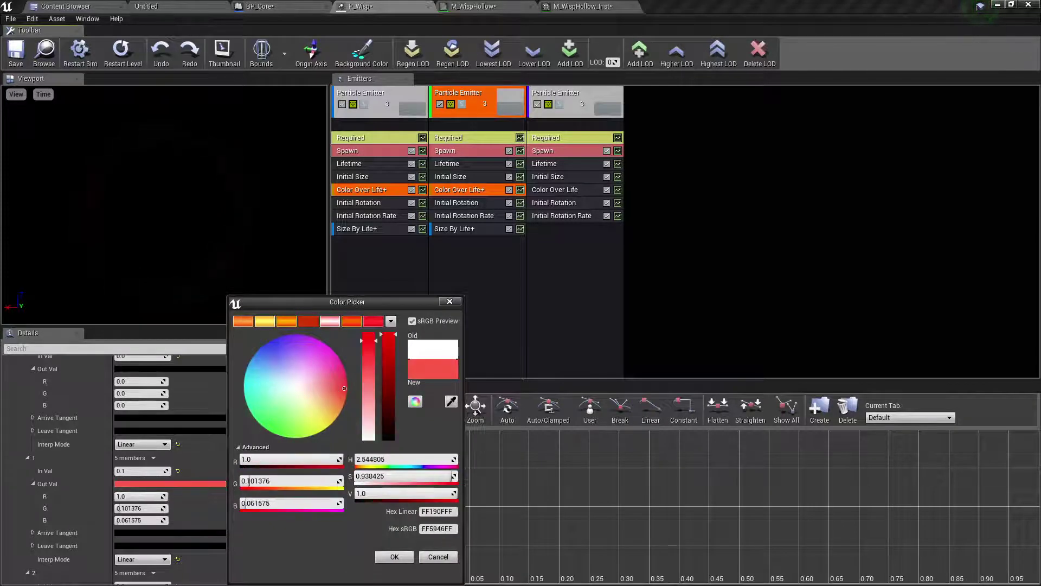
click(394, 557)
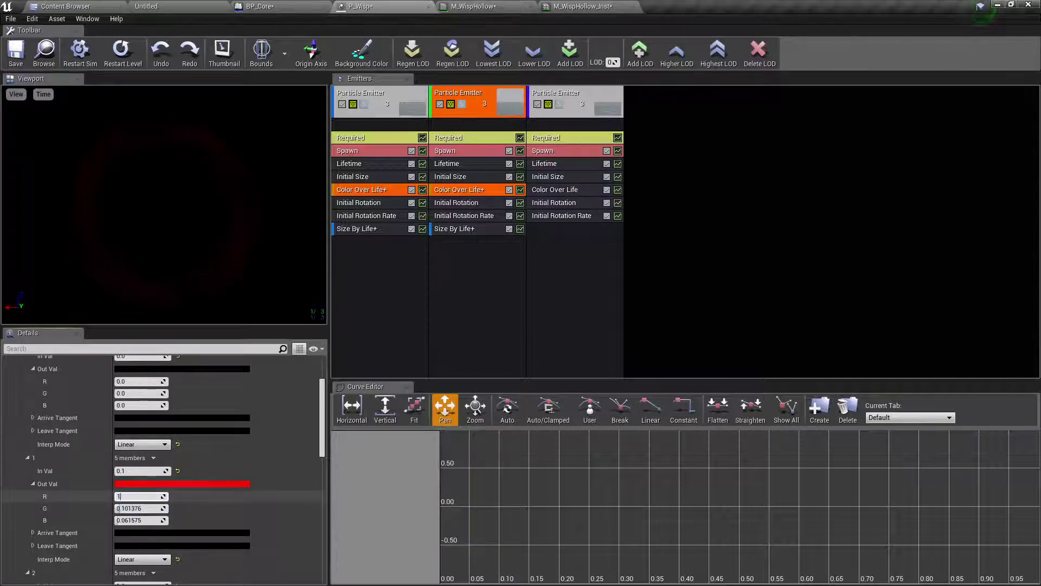
key(Return)
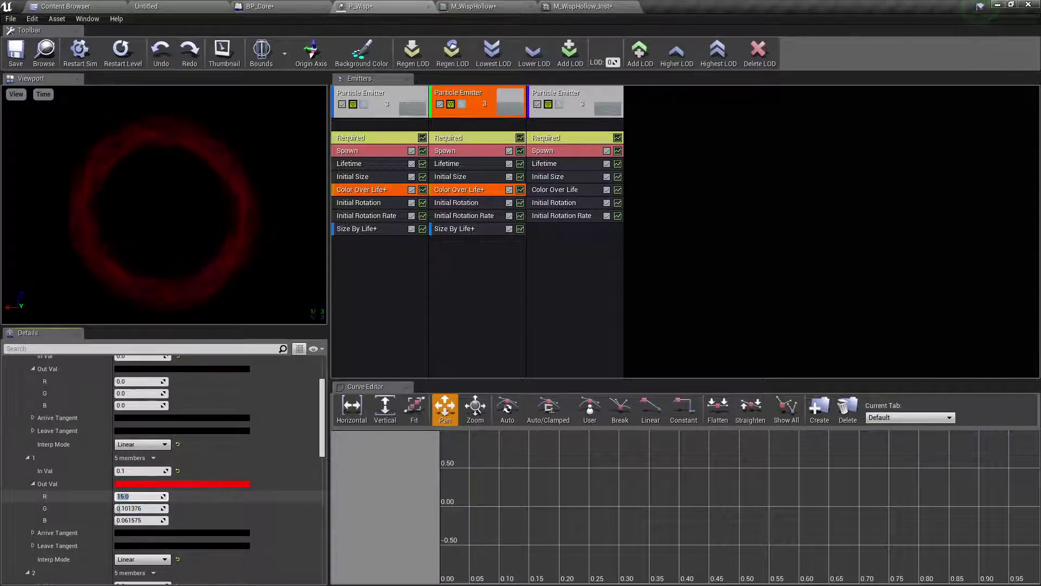
scroll(217, 483, down, 3)
scroll(217, 482, up, 3)
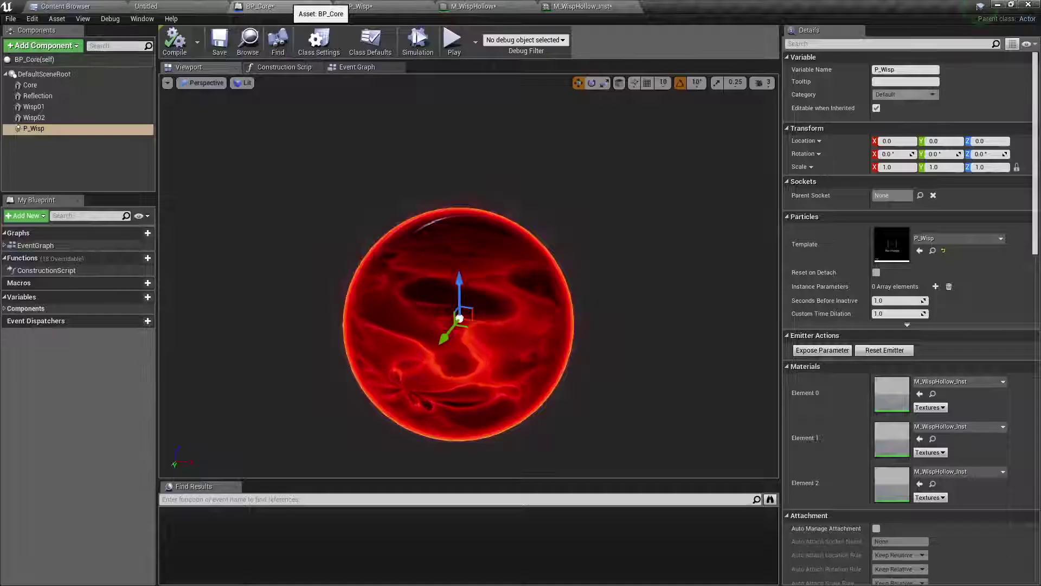
click(304, 7)
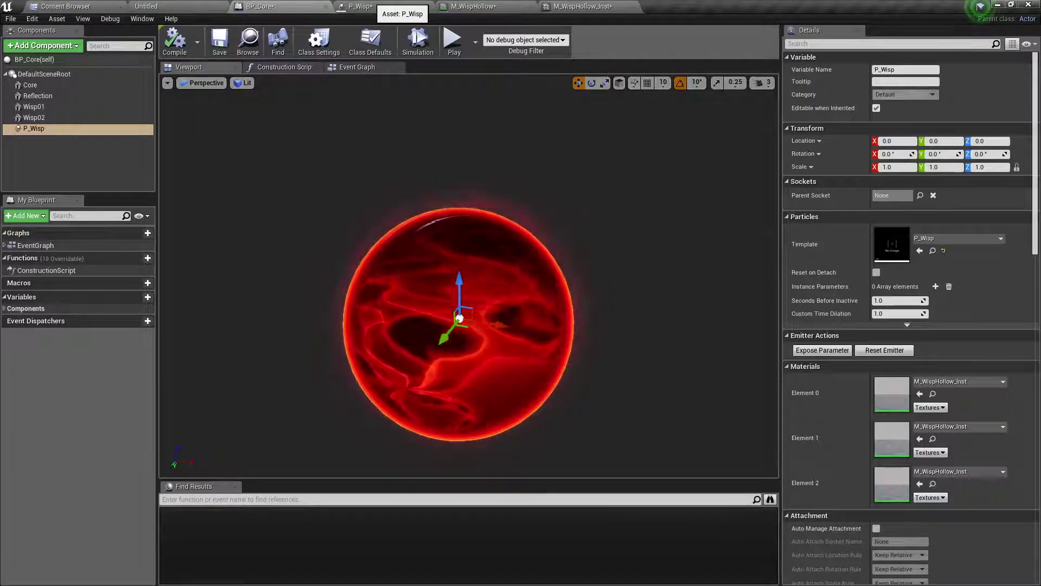
Set the third P_Wisp emitter's first Color Over Life point to a bright light red of R 15, G 4.895295, B 2.1875
click(358, 6)
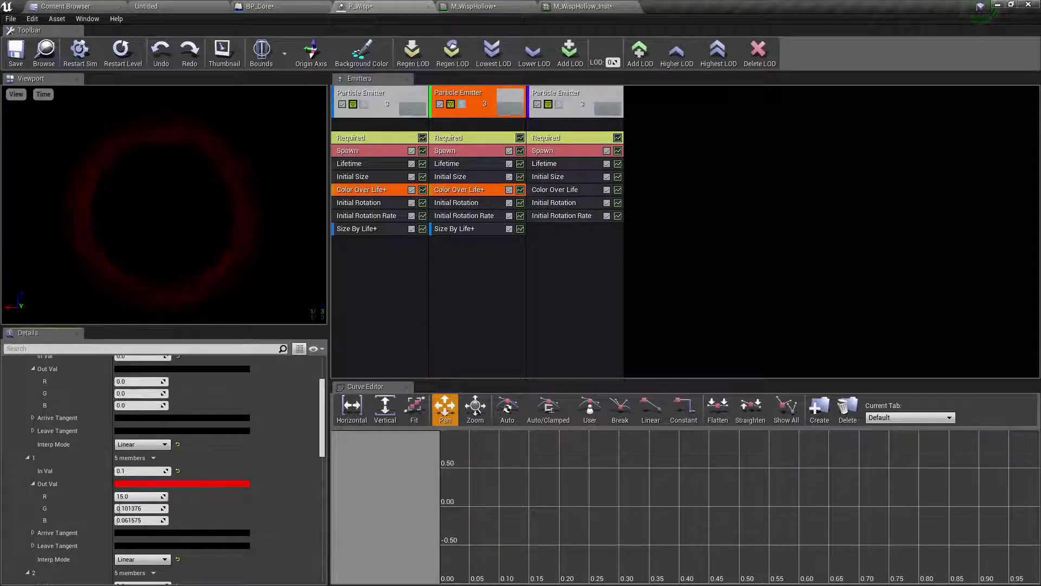
click(564, 190)
scroll(244, 433, up, 3)
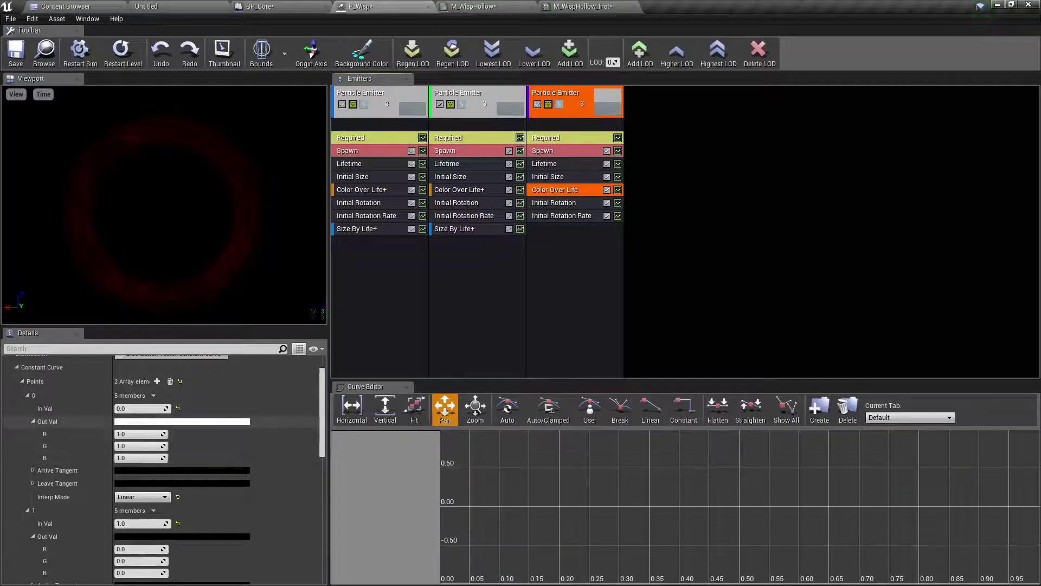
click(181, 422)
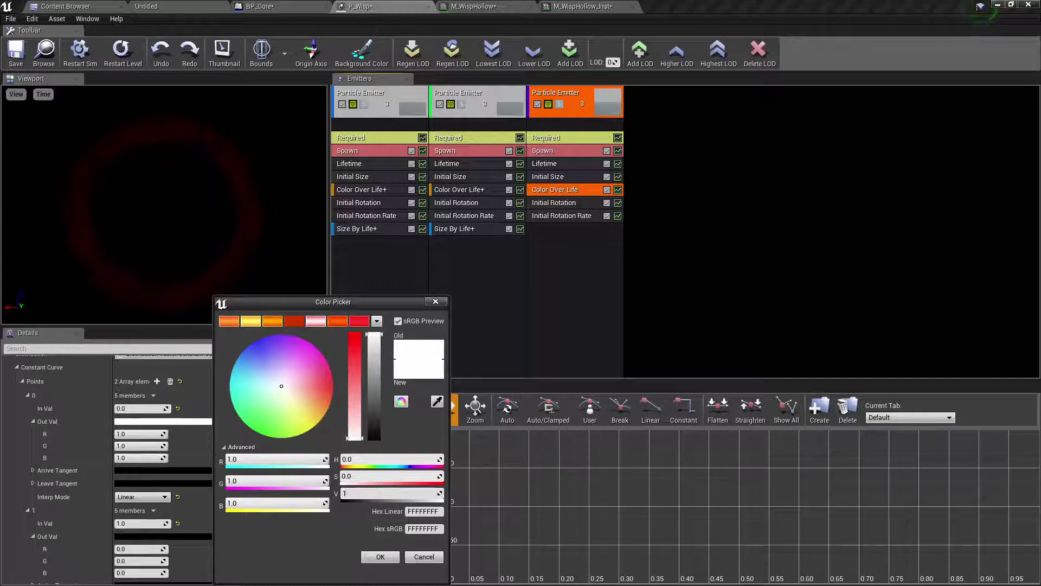
click(325, 396)
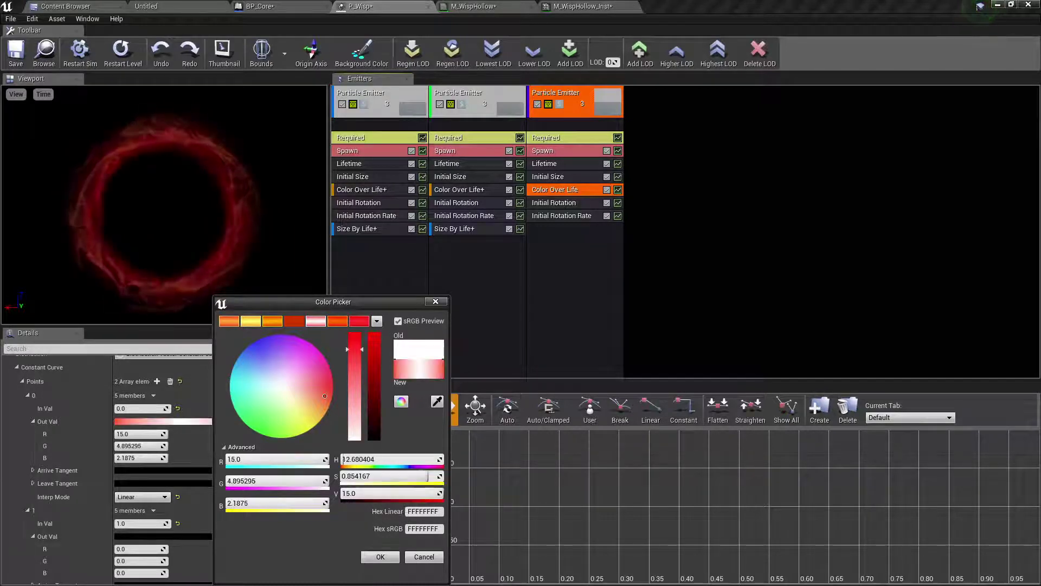
click(380, 556)
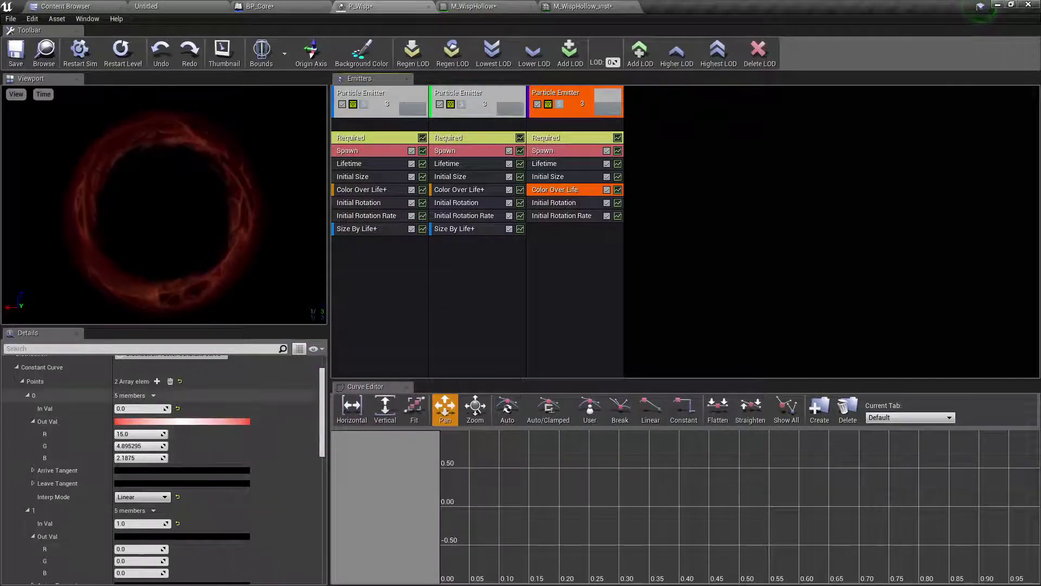
Solo the third emitter and recolour its first Color Over Life point to a fully saturated red-orange with G 1.502253 and B 0
click(559, 104)
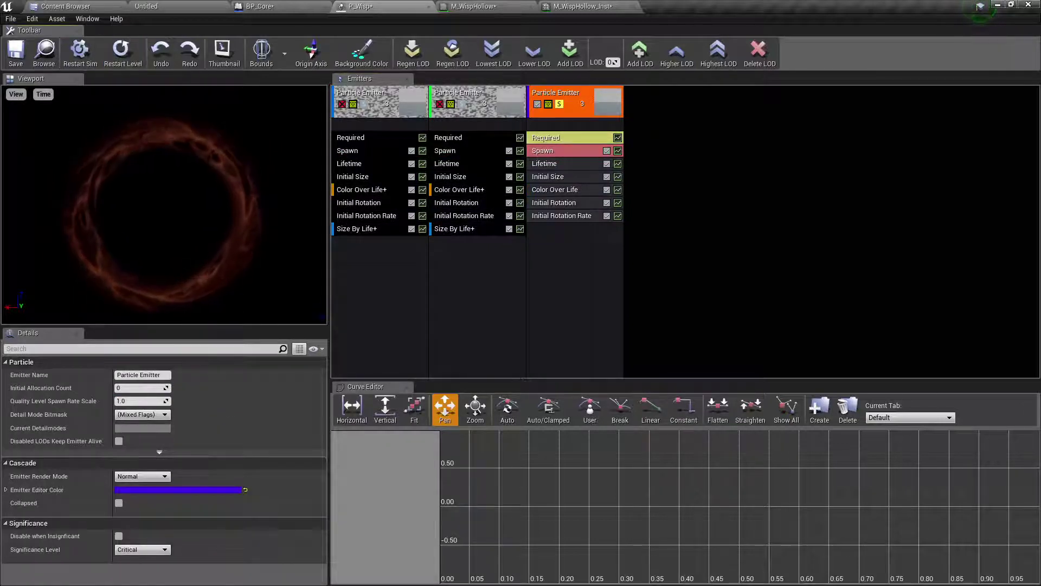
click(555, 189)
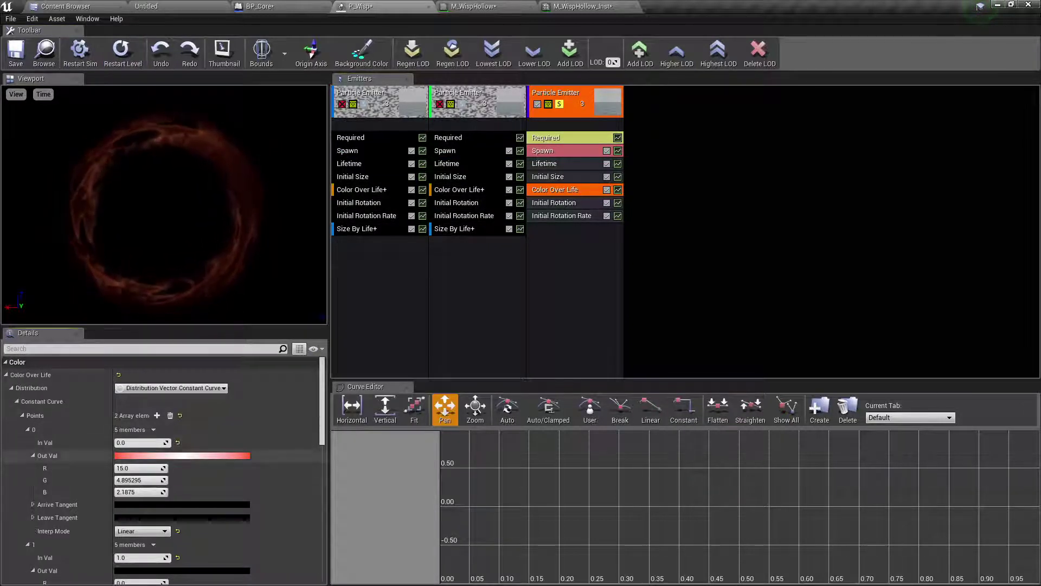
click(182, 455)
click(327, 391)
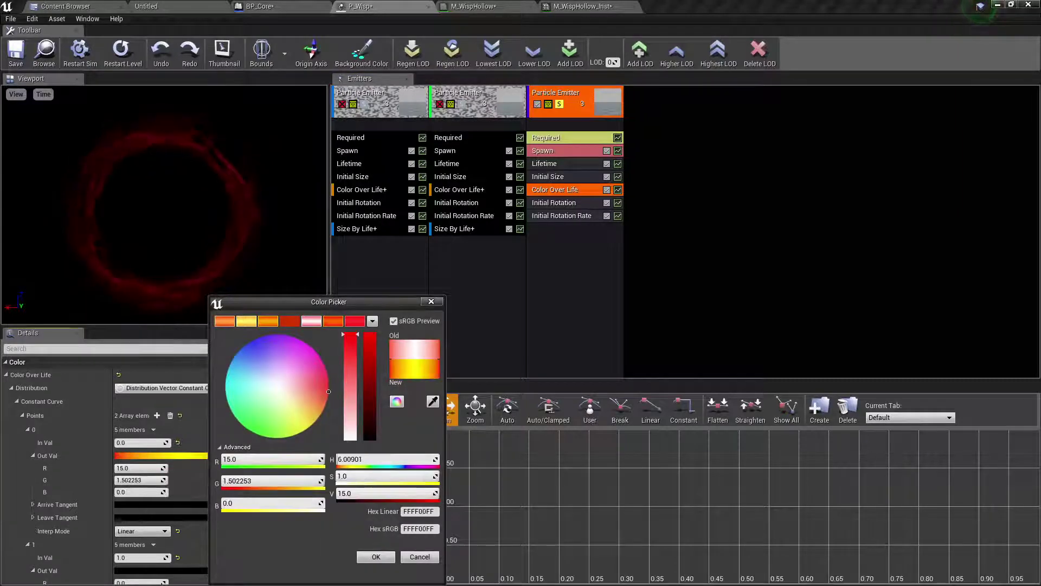
click(375, 557)
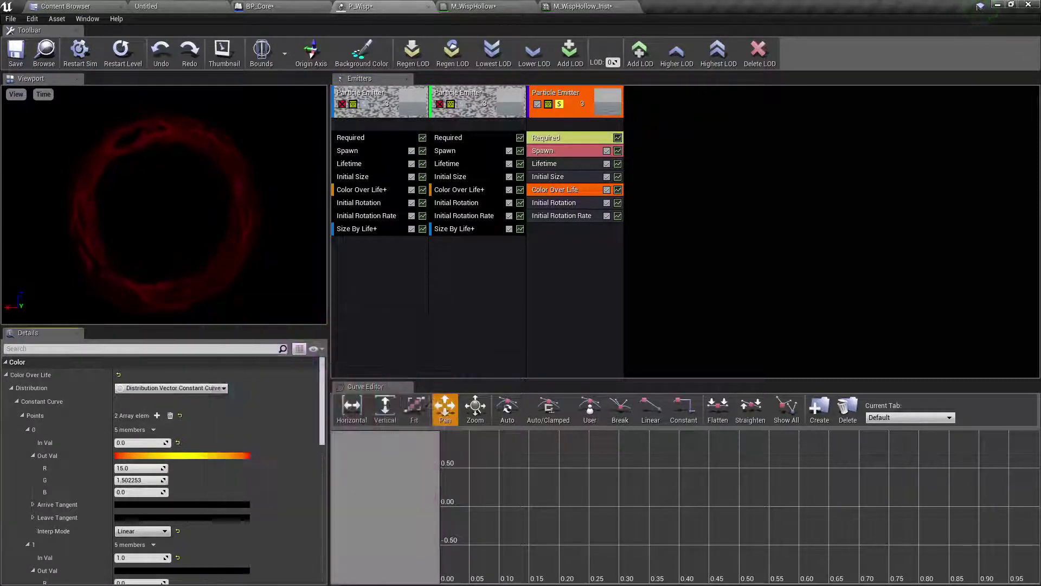
Check the wisps around the sphere in BP_Core and set the green value of the third emitter's first Color Over Life point to 0
click(260, 6)
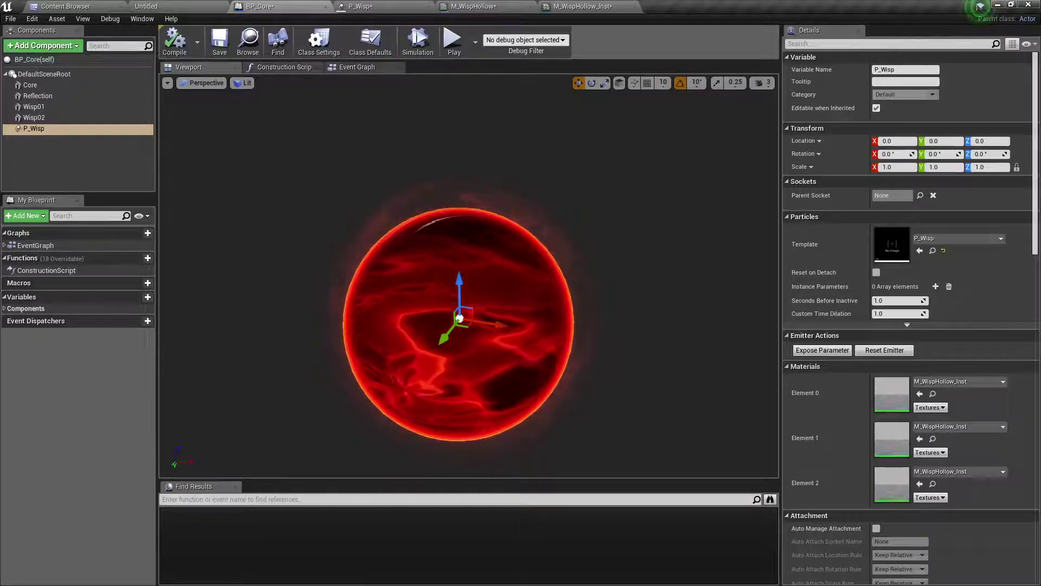
click(374, 7)
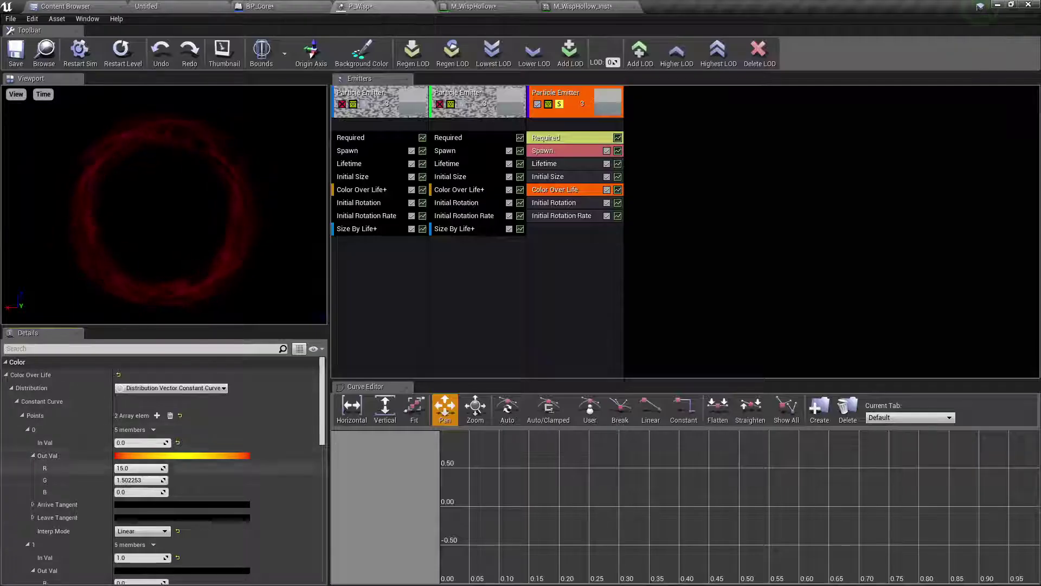
click(140, 480)
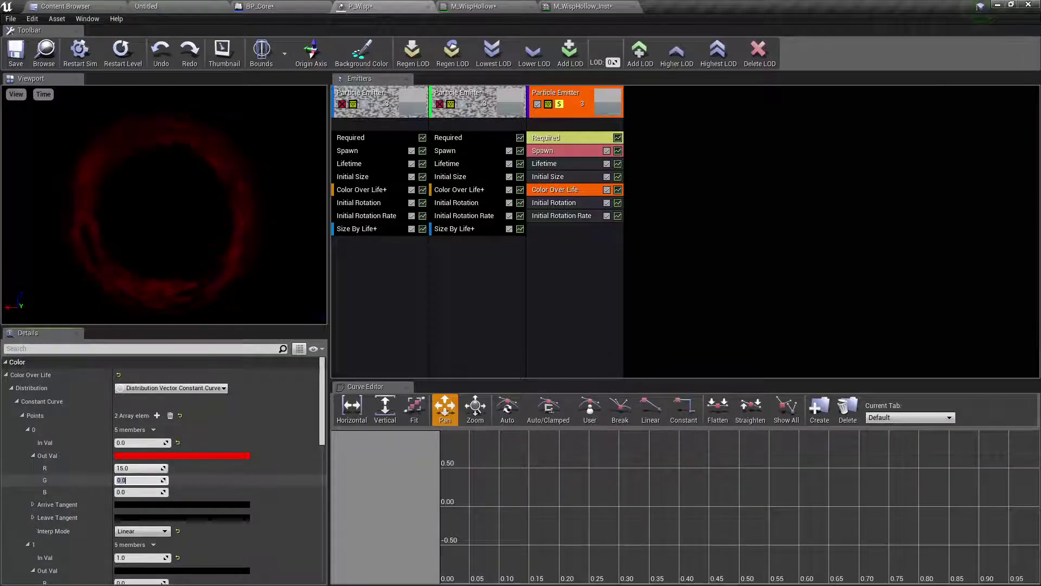
Try an Out Val of 10 on the third emitter's first Alpha Over Life point, and settle on 2
scroll(144, 522, down, 10)
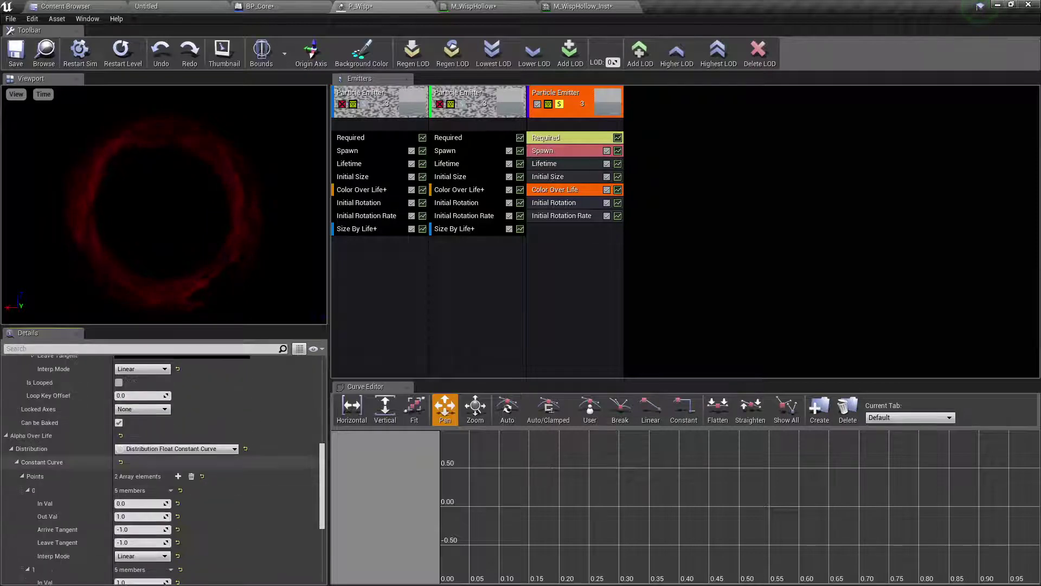
click(125, 529)
text(10)
key(Return)
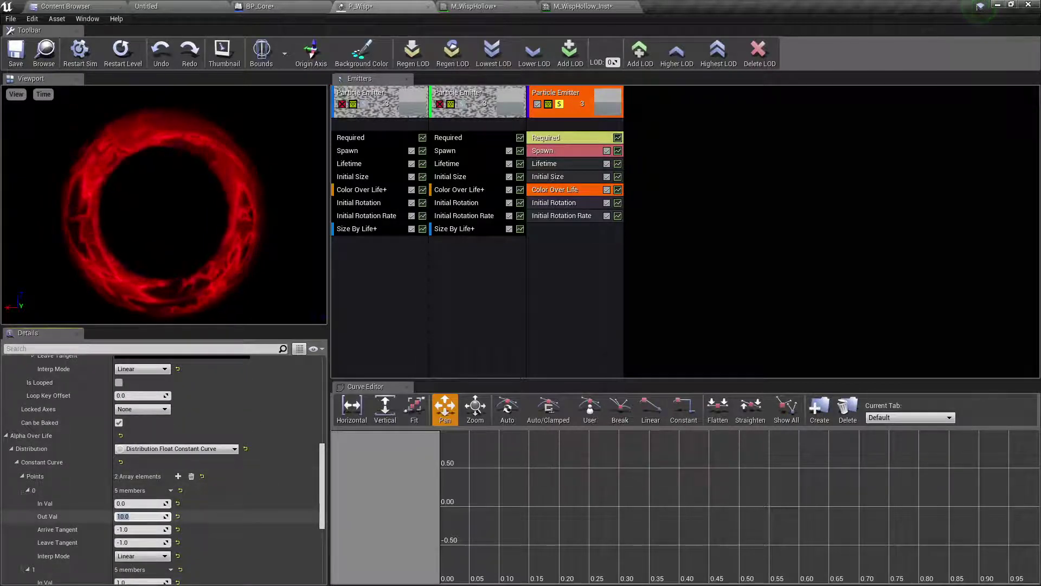
text(2)
key(Return)
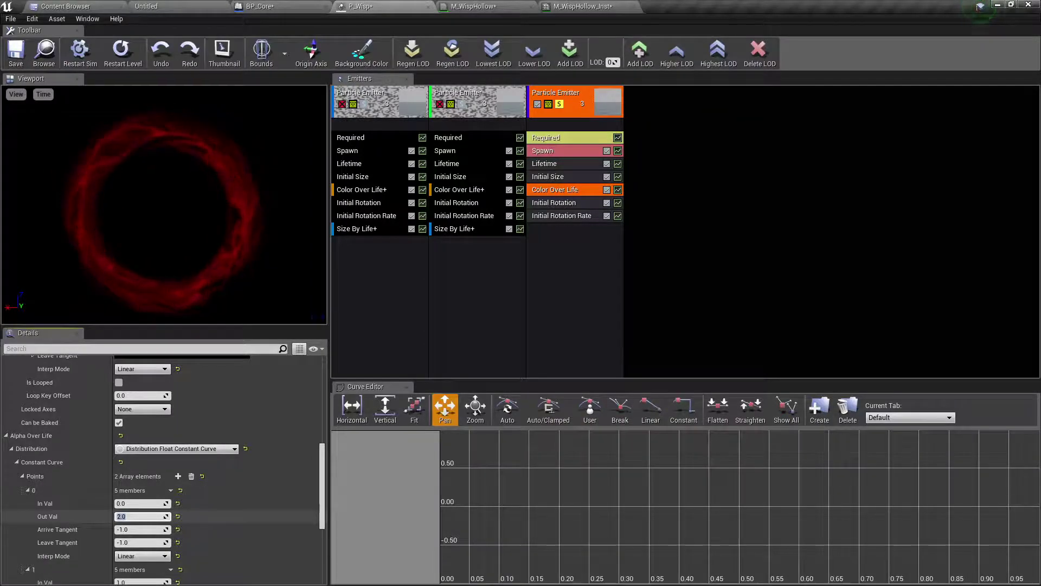
Check the brighter wisps around the sphere in BP_Core and turn off solo on the third P_Wisp emitter
click(260, 6)
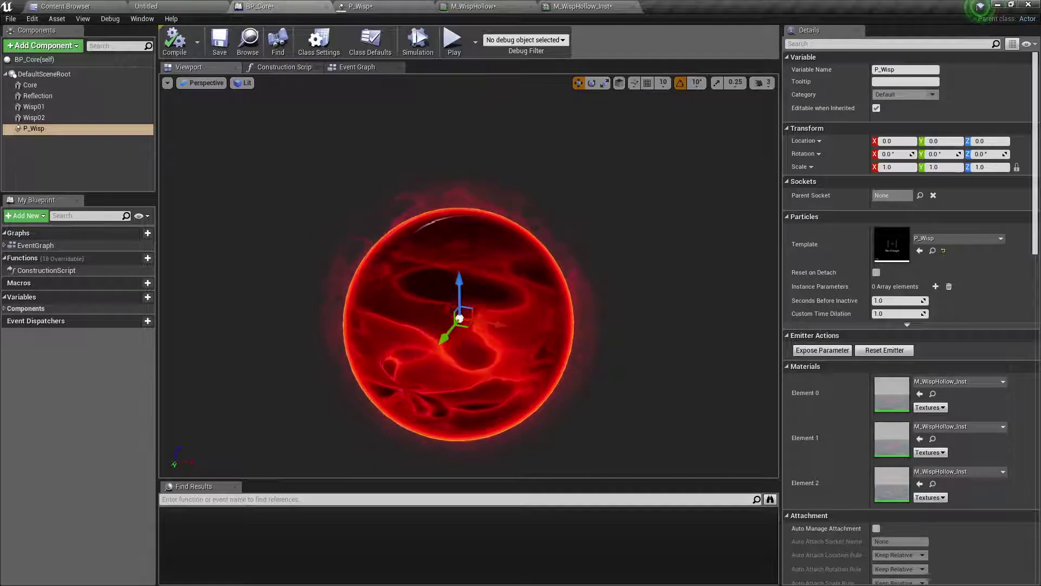
click(380, 6)
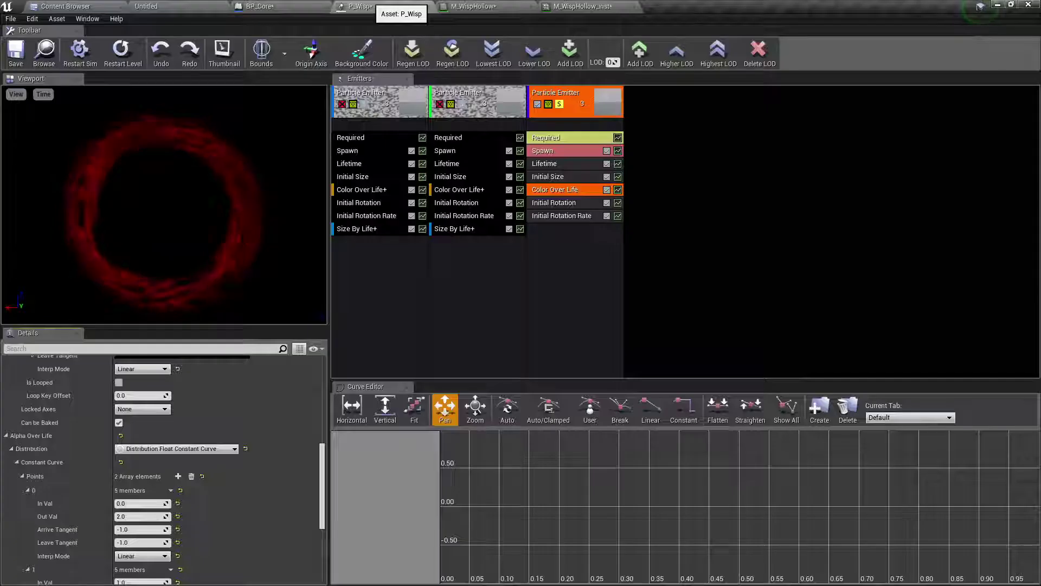
click(558, 103)
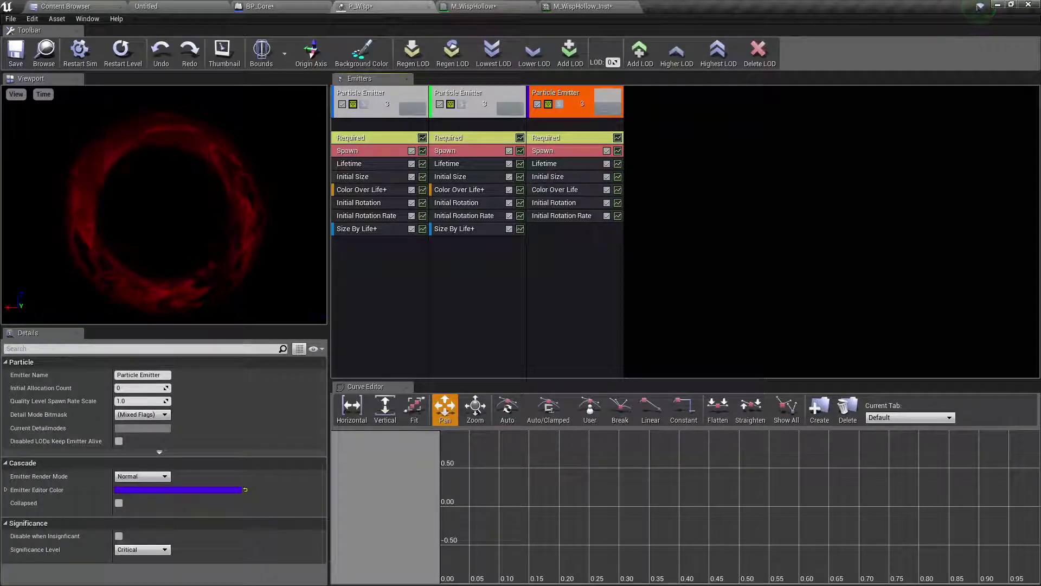
Disable the third P_Wisp emitter, restart the system in the level, and check the remaining wisps in BP_Core
click(537, 104)
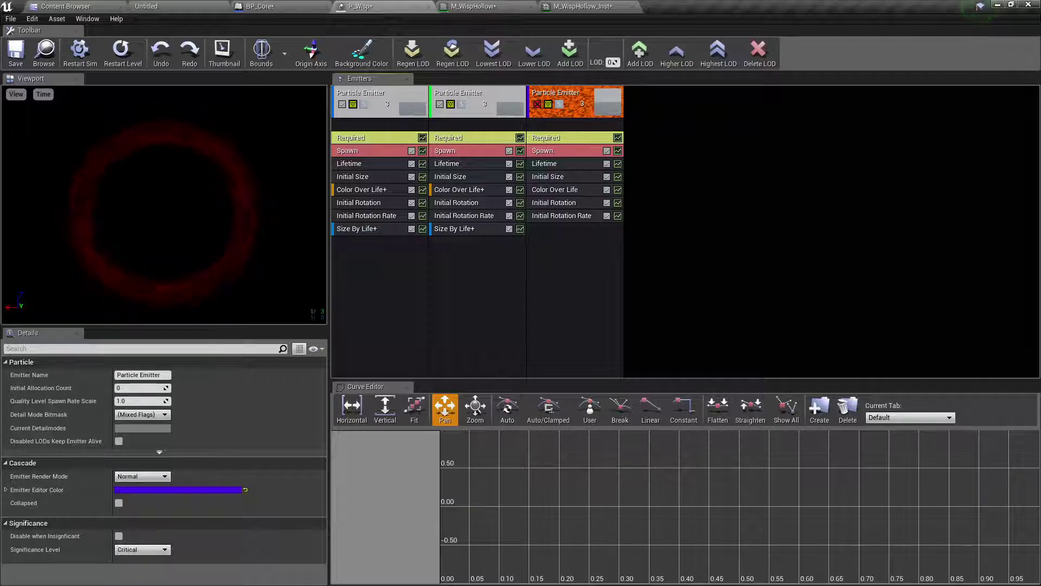
click(123, 52)
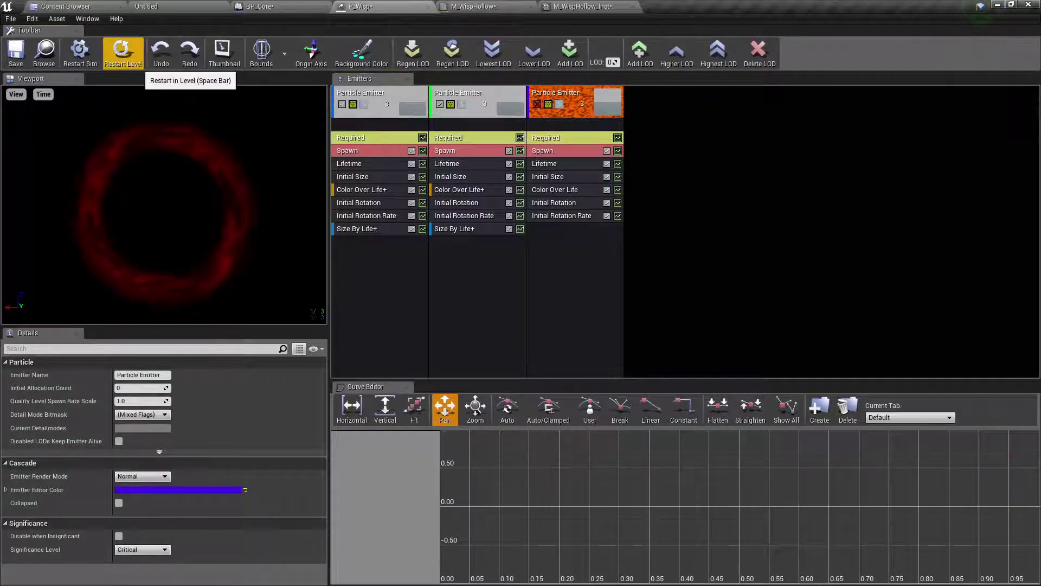
click(304, 6)
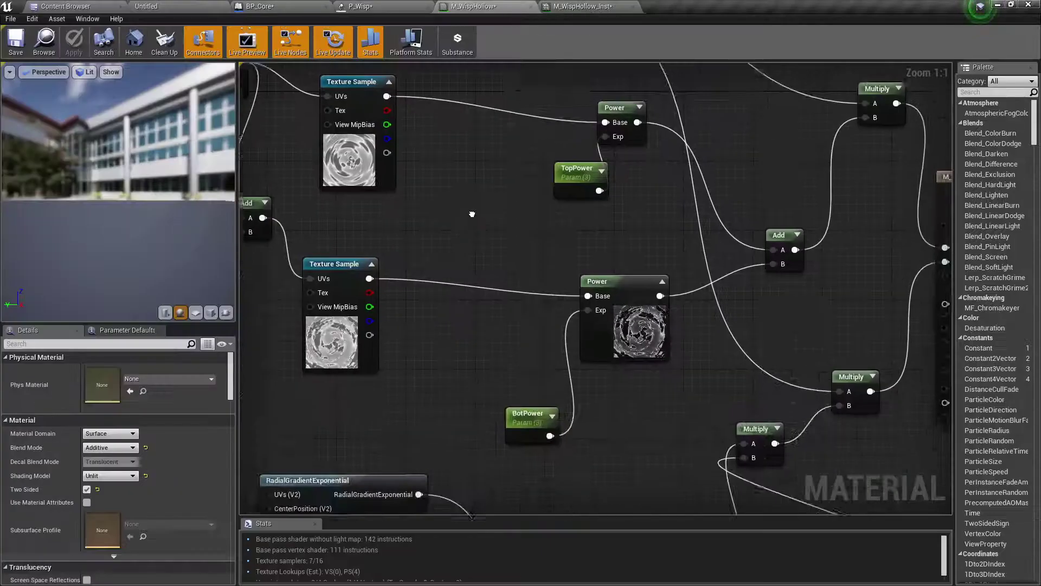
Review the M_WispHollow graph, set BotPower and TopPower to 3 in M_WispHollow_Inst, and check the wisps in BP_Core
right_drag(383, 252, 501, 166)
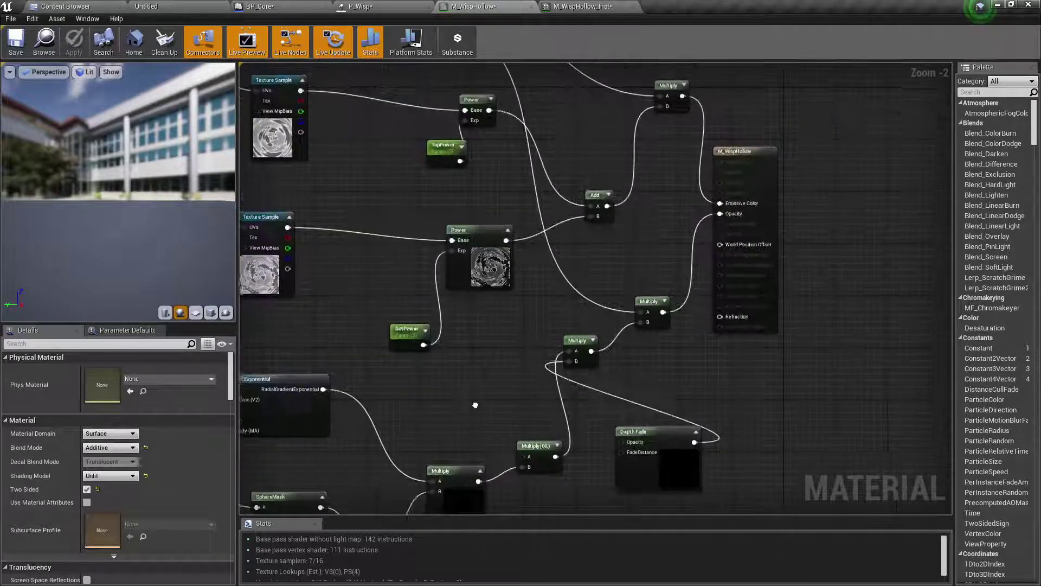
right_drag(502, 371, 559, 221)
right_drag(509, 256, 590, 141)
right_drag(542, 181, 482, 465)
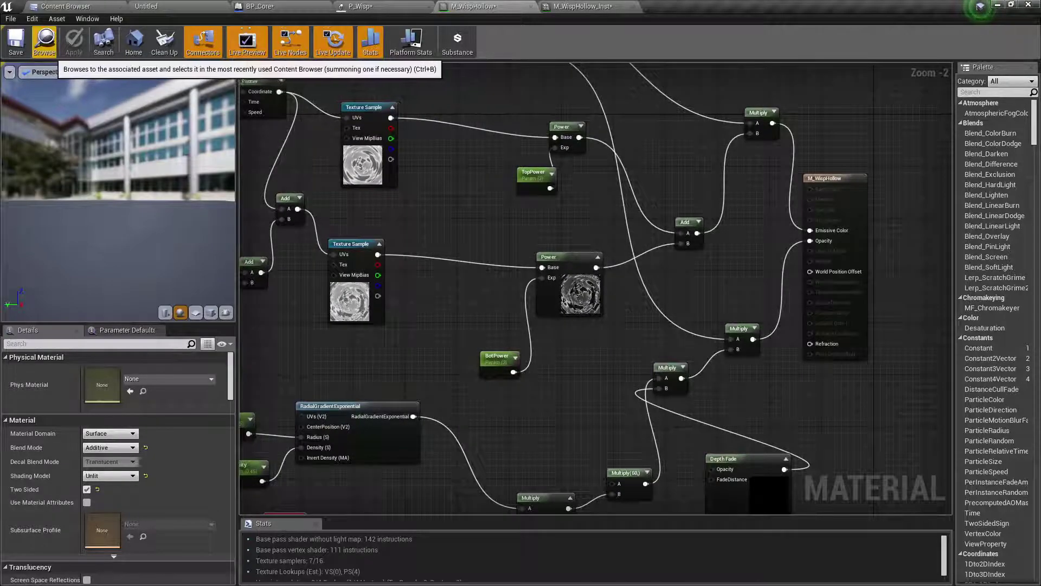
click(582, 6)
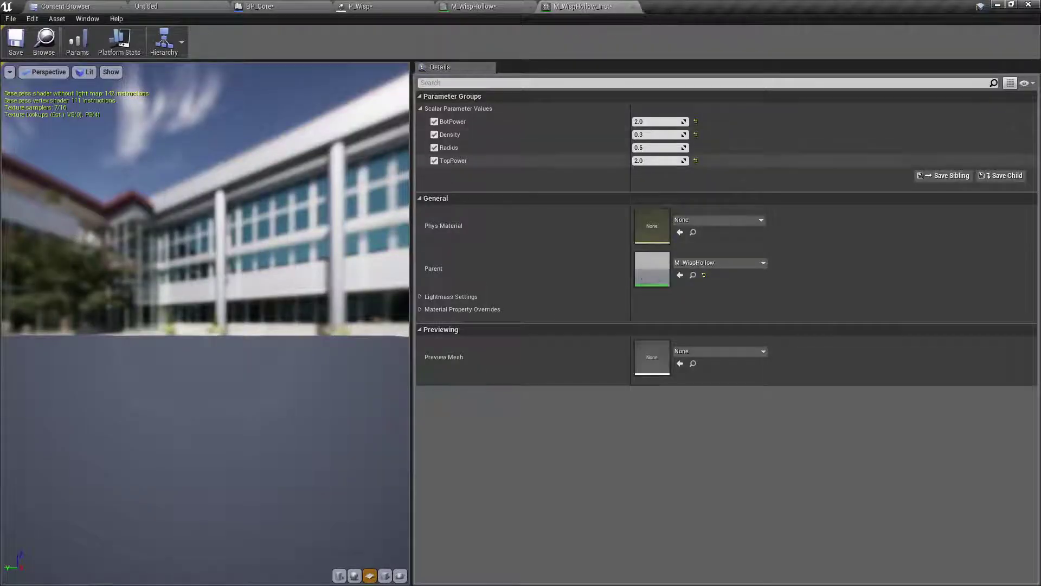
click(655, 122)
text(3)
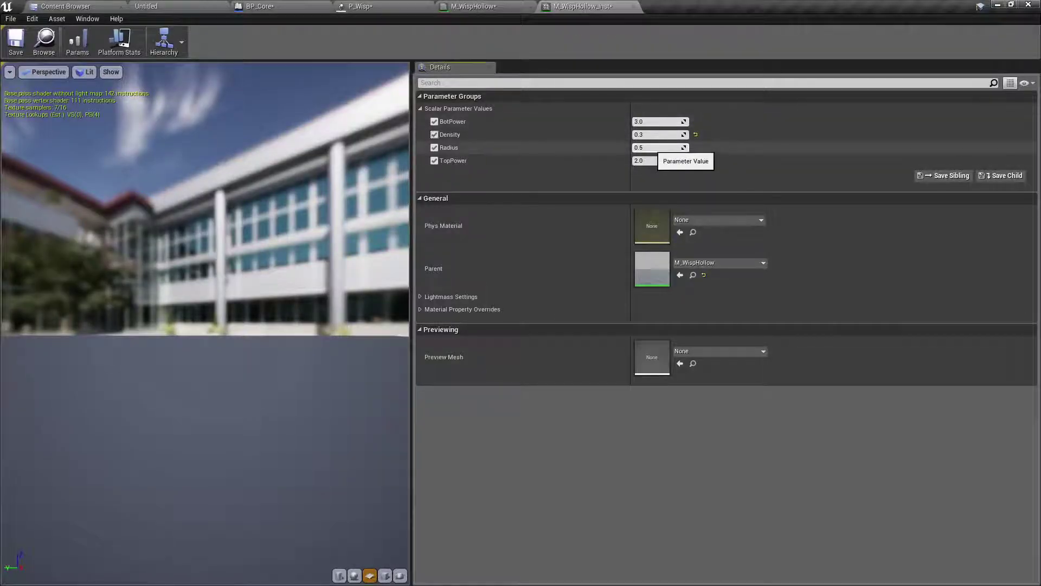
click(653, 160)
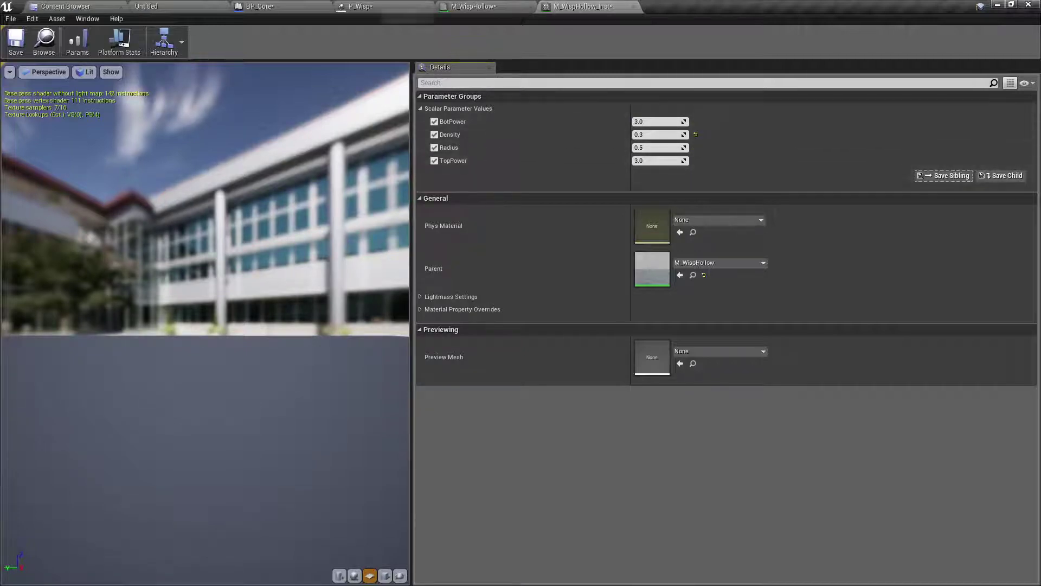
click(361, 7)
click(261, 7)
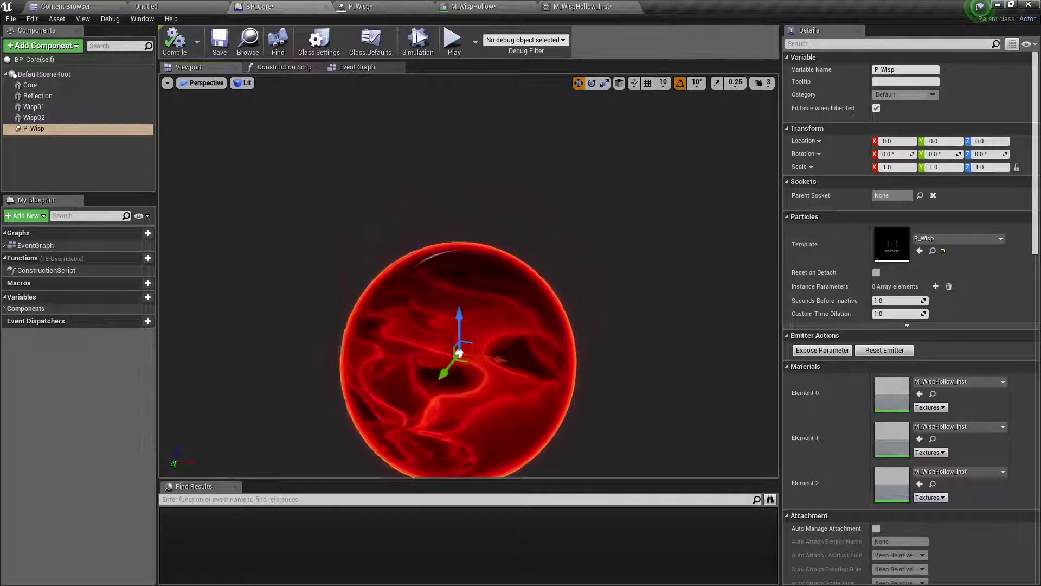
Set the red value of point 1 in the first two emitters' shared Color Over Life to 40
click(374, 6)
click(362, 190)
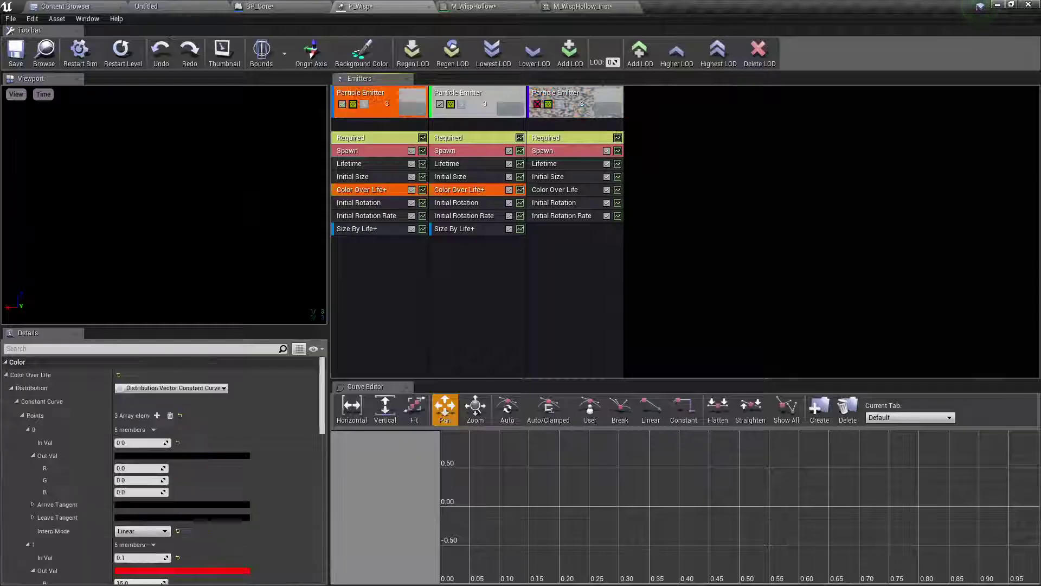
scroll(118, 488, down, 5)
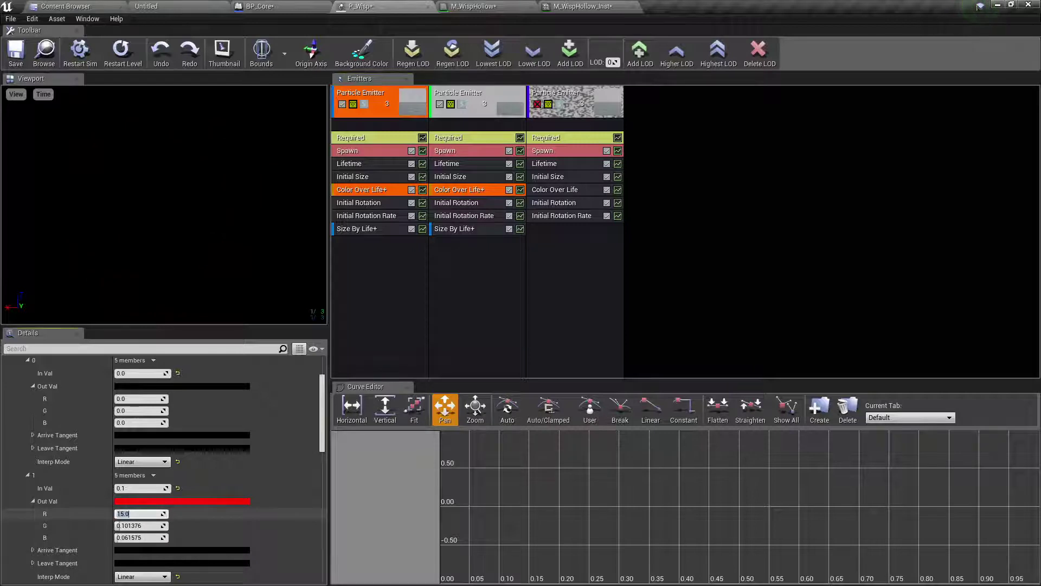
text(40)
key(Return)
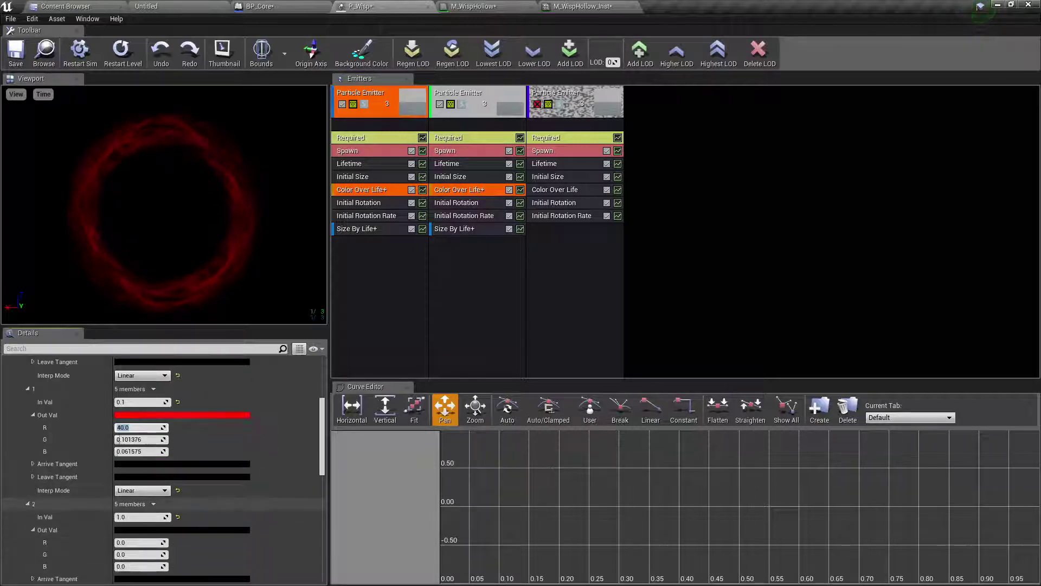
Set the Out Val of Alpha Over Life point 1 to 2 on the first two emitters and check the wisps in BP_Core
scroll(117, 439, down, 10)
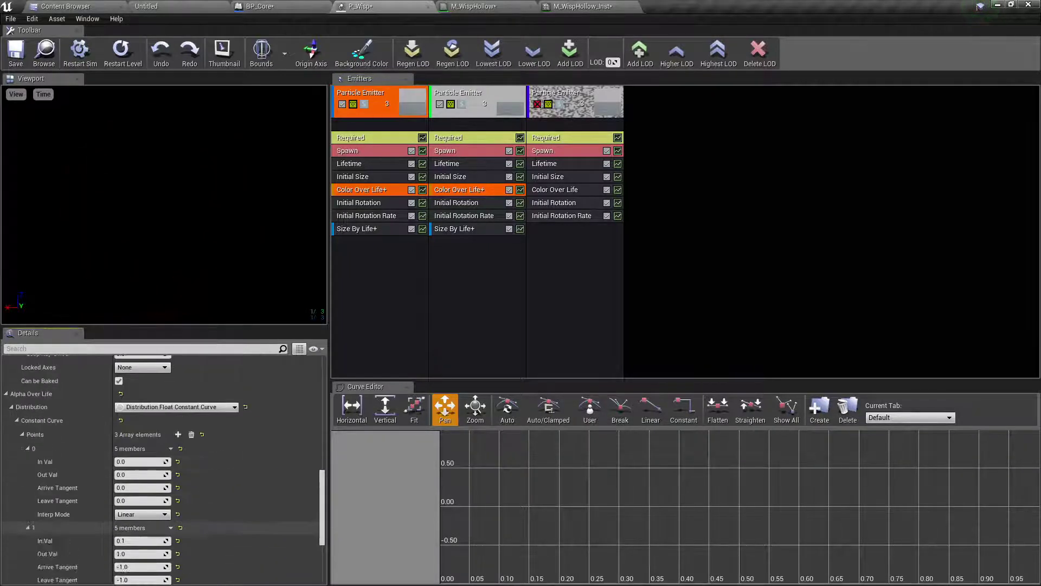
scroll(29, 525, down, 1)
click(140, 536)
text(2)
key(Tab)
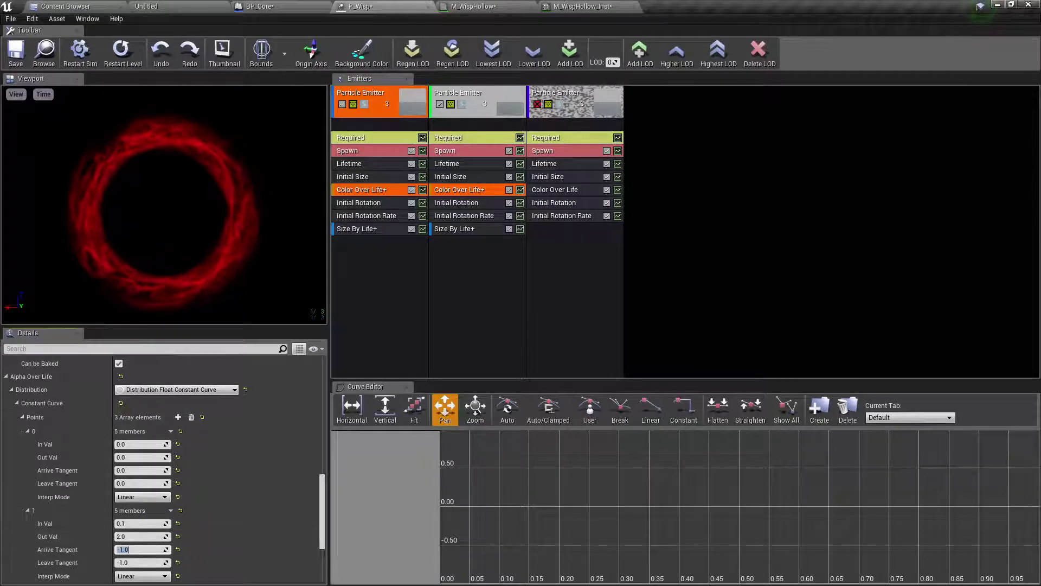
click(292, 6)
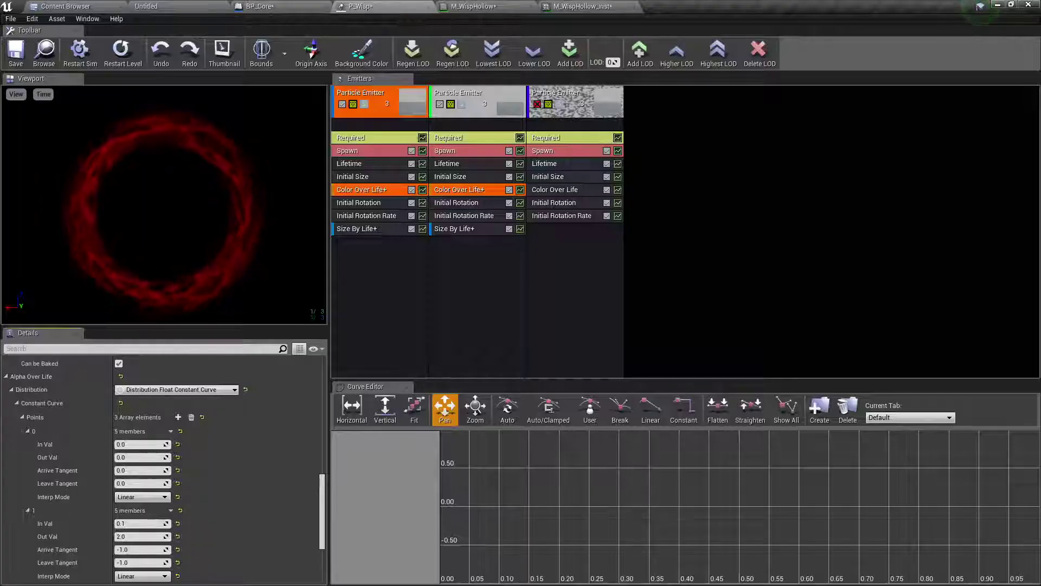
Try an Out Val of 1.2 on X, Y and Z for point 1 of the shared Size By Life, and check it in BP_Core
click(357, 228)
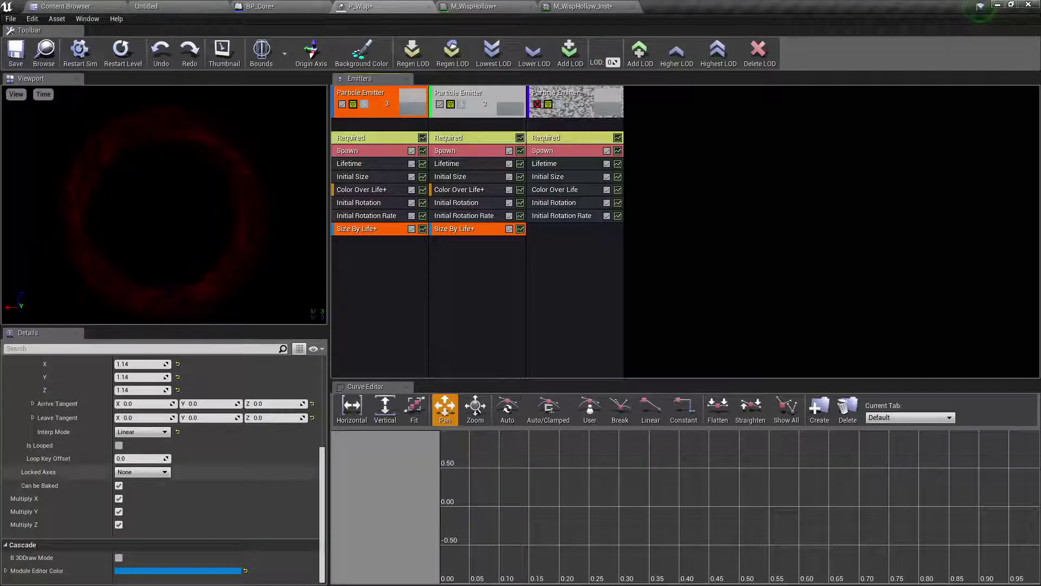
scroll(142, 472, up, 4)
click(142, 420)
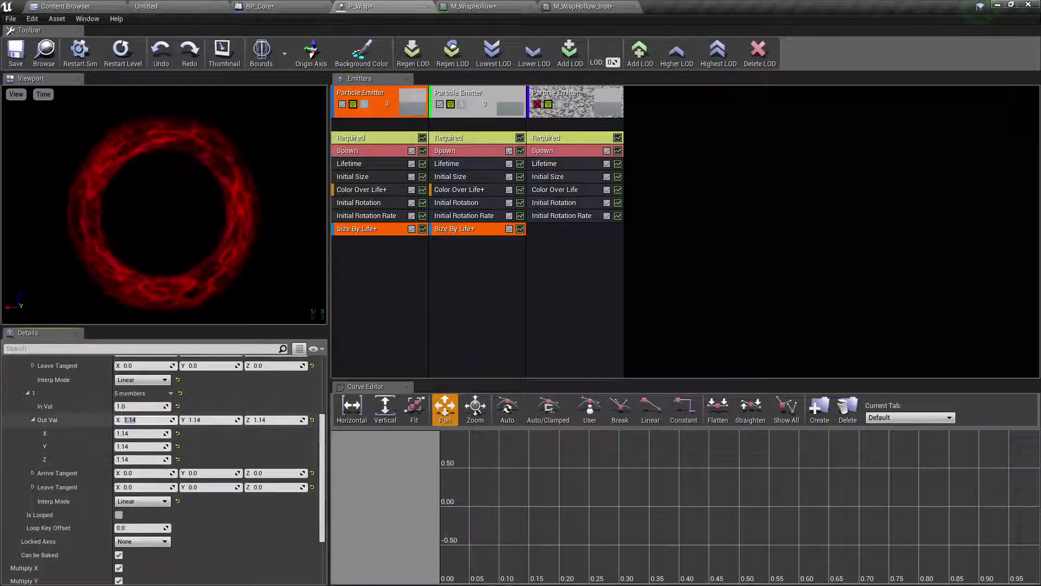
text(1.2)
key(Tab)
text(1.2)
key(Tab)
text(1)
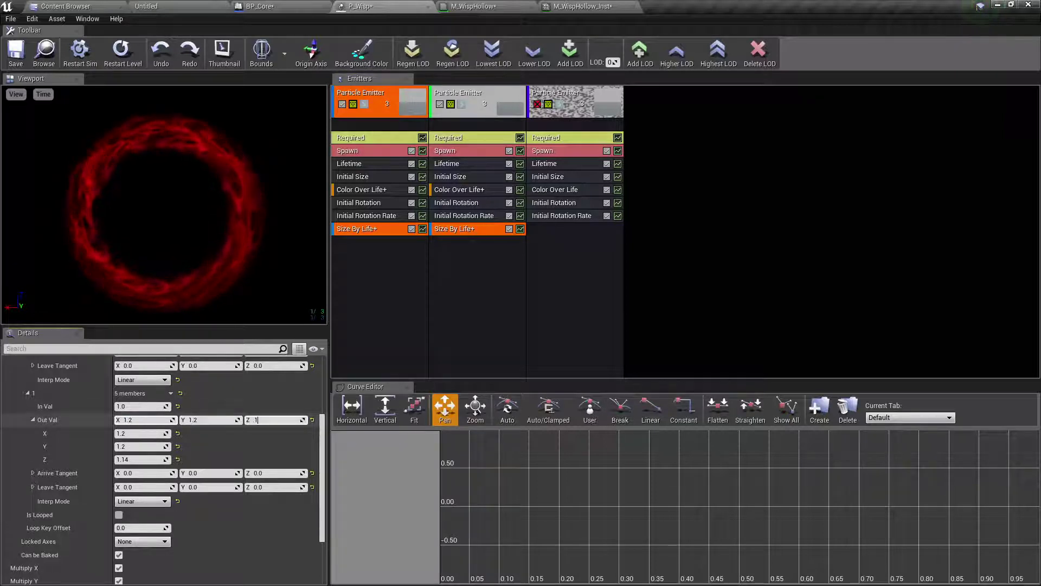
click(261, 6)
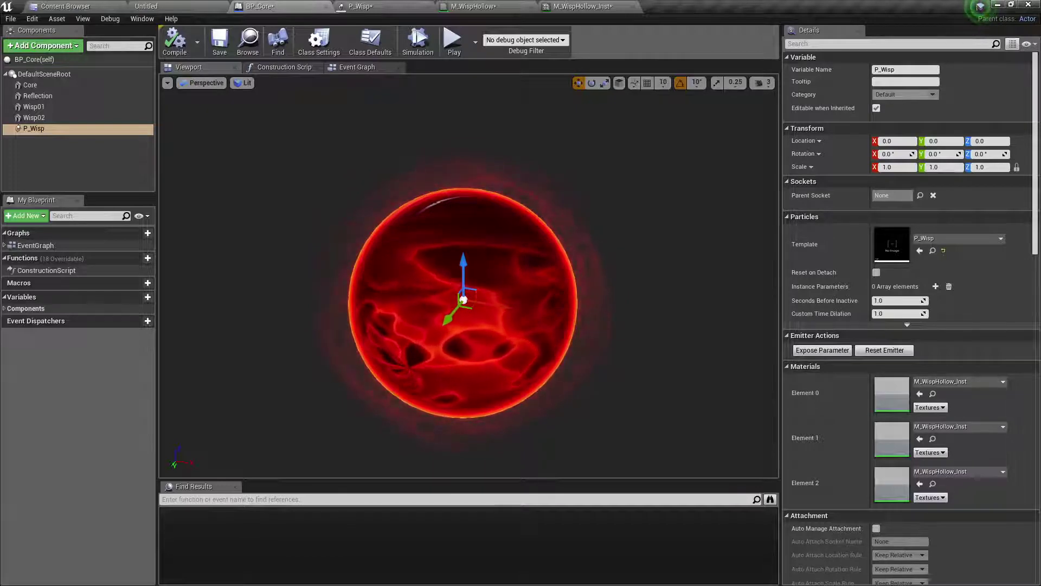
Try an Emitter Delay of 0.4 in the first emitter's Required module, settle on 1, and check the wisps in BP_Core
click(360, 6)
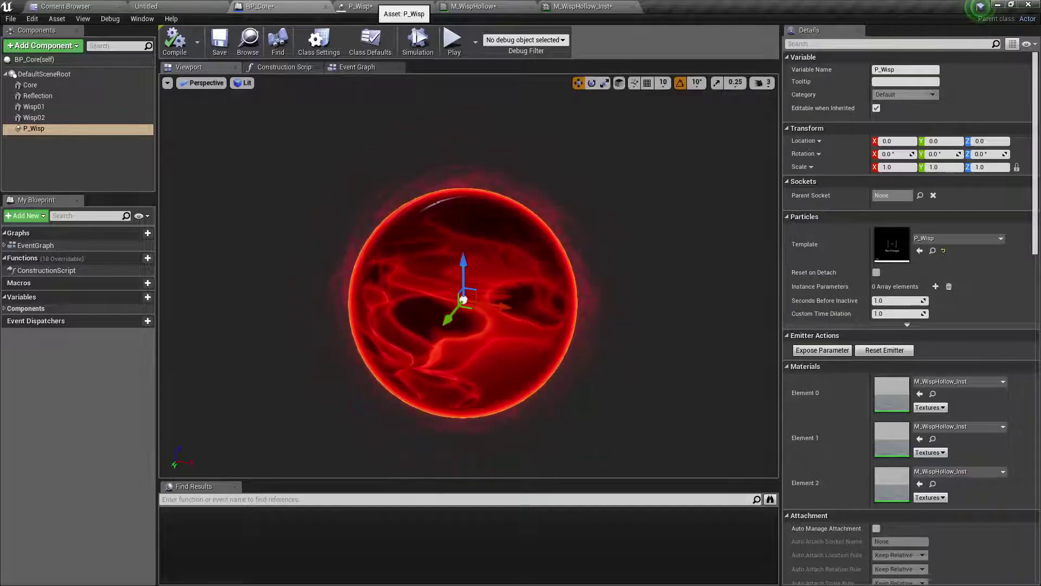
click(368, 6)
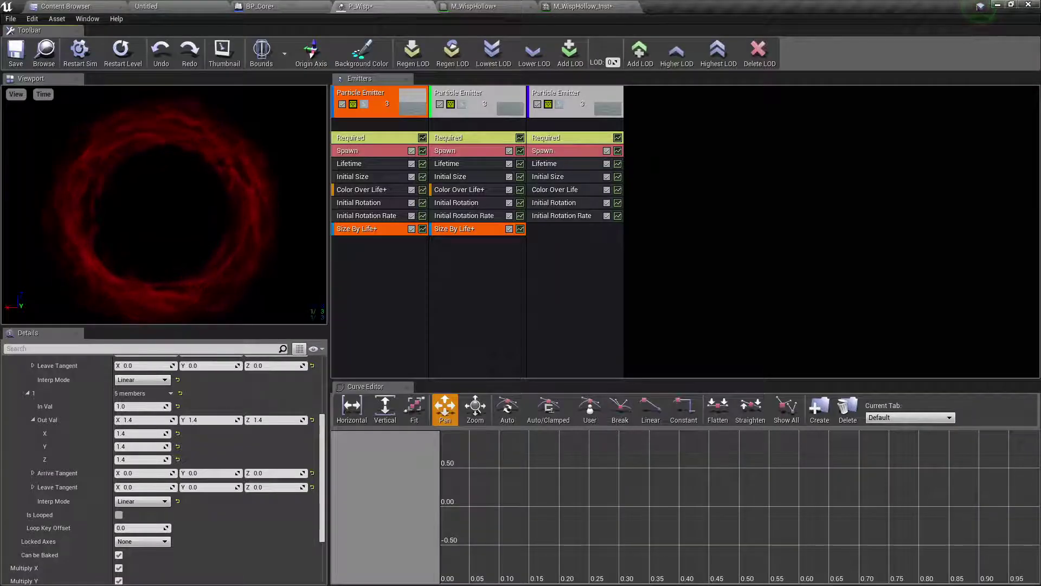
click(368, 97)
click(369, 137)
scroll(82, 412, down, 4)
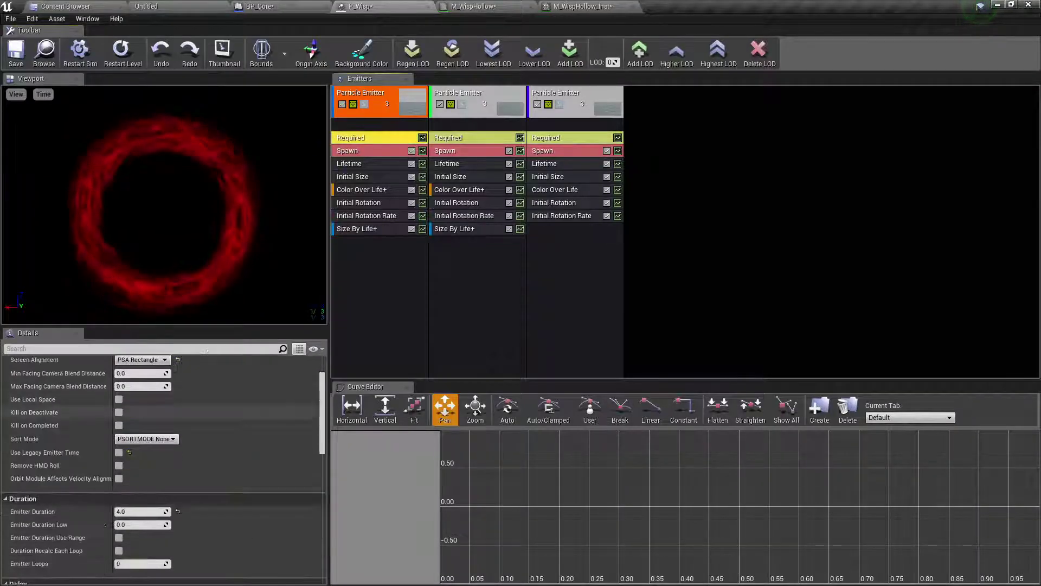
scroll(163, 461, down, 3)
scroll(162, 461, down, 2)
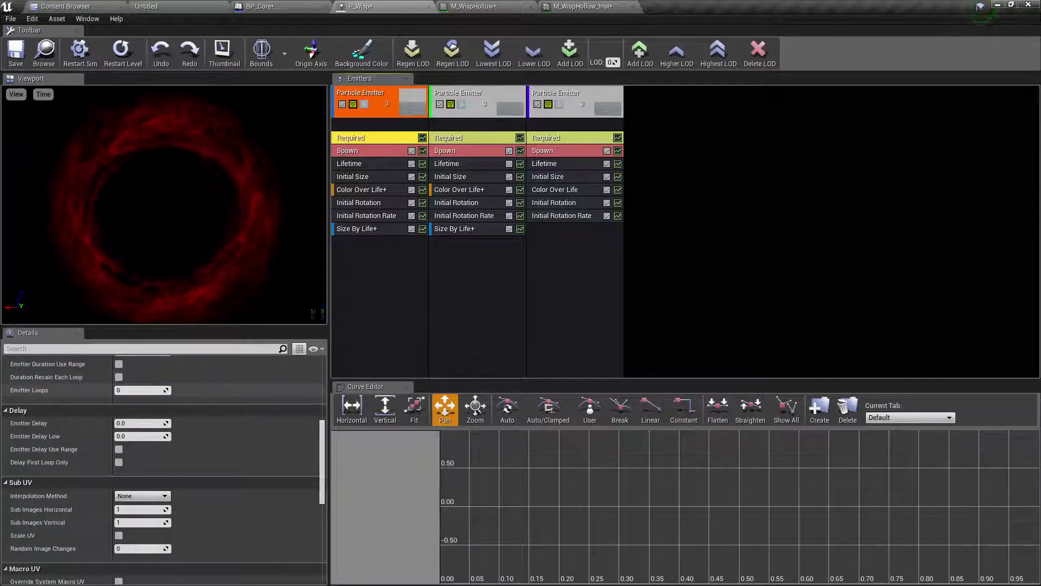
click(136, 406)
text(.4)
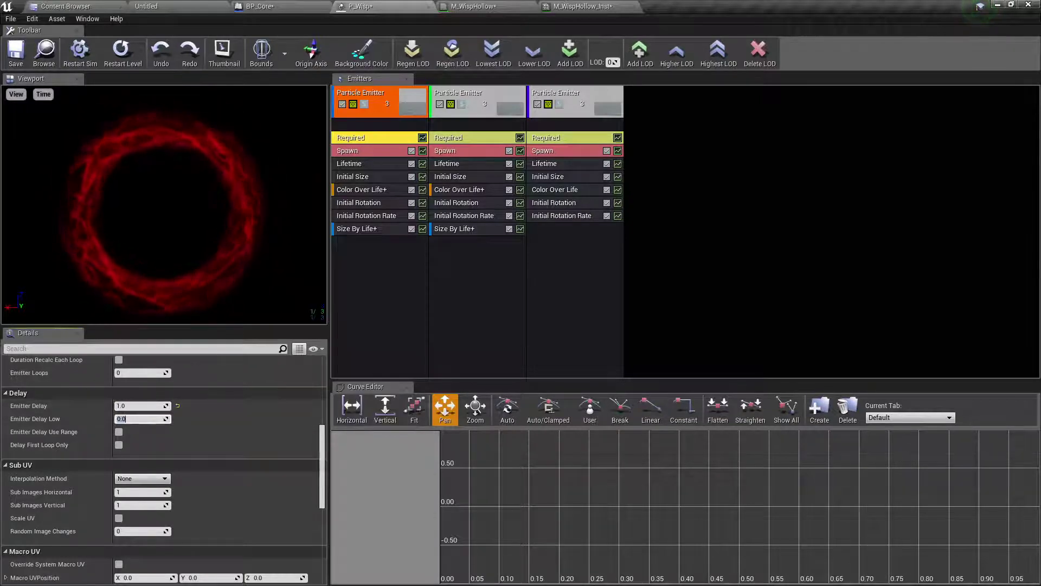
click(259, 6)
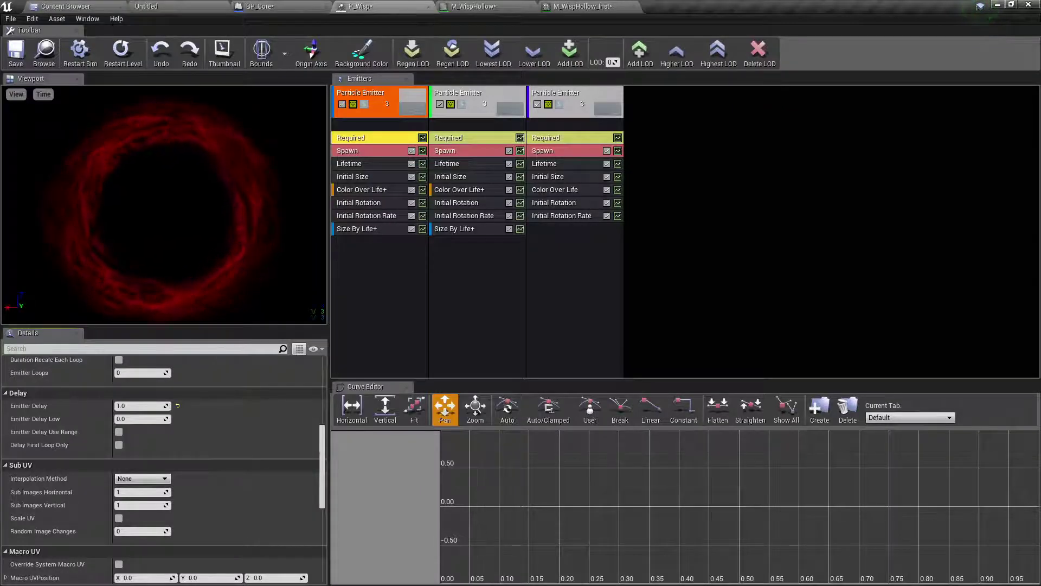
Try an orange with G 3.226857 on the third emitter's first Color Over Life point and inspect it around the sphere in BP_Core
click(564, 202)
click(564, 189)
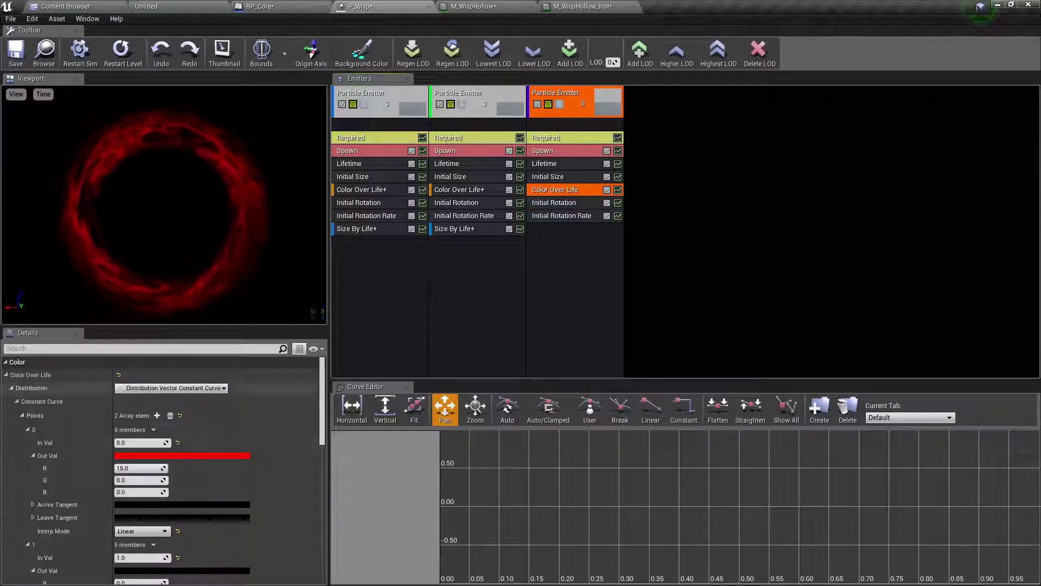
click(227, 455)
drag(346, 387, 347, 398)
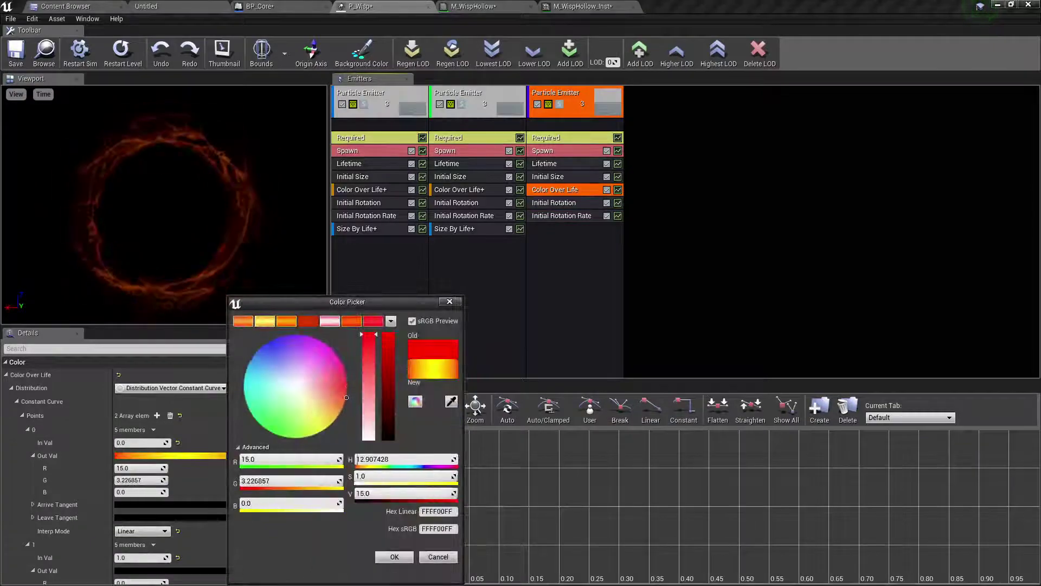
click(394, 556)
click(295, 6)
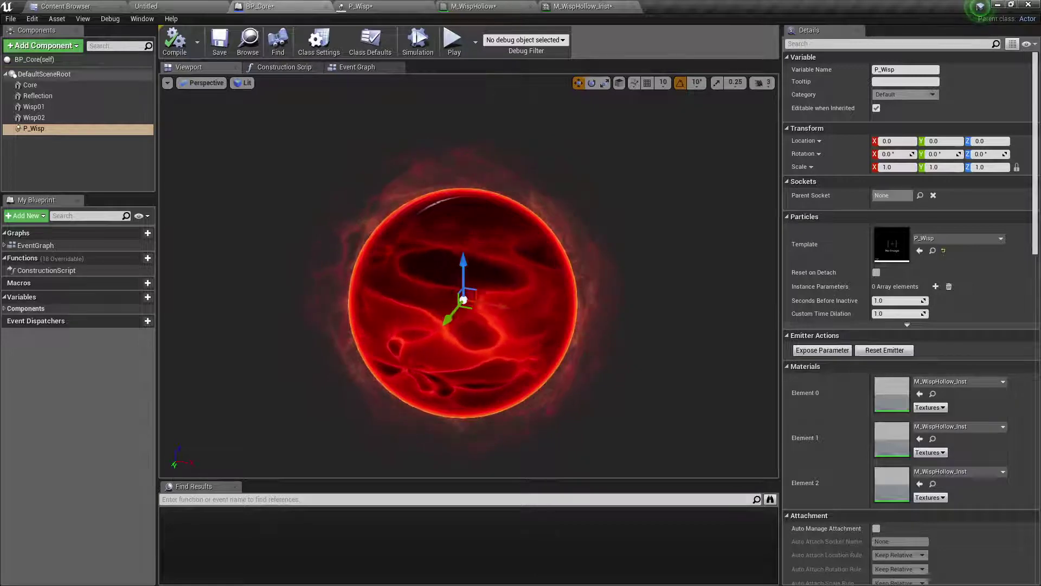
click(44, 73)
right_drag(463, 300, 528, 298)
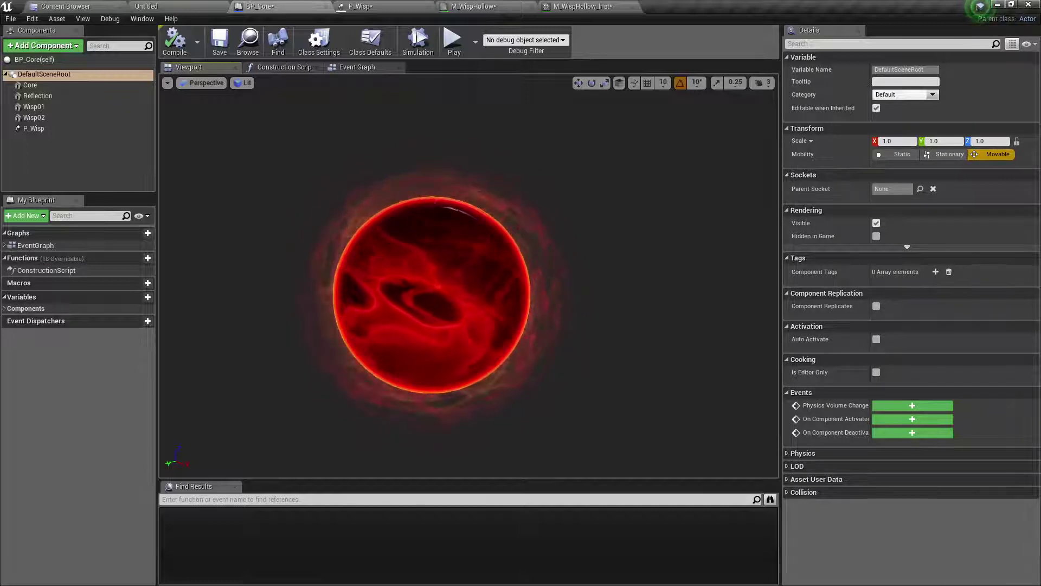
click(33, 129)
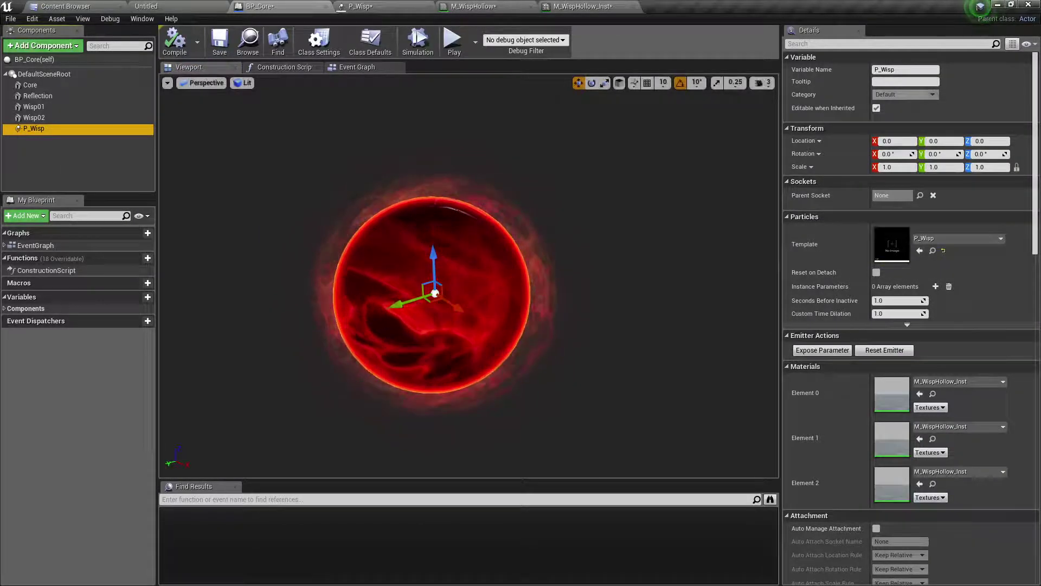
Recolour the third emitter's first Color Over Life point to pink with G 4.526586 and B 4.825049, and view it in BP_Core
click(360, 6)
click(230, 456)
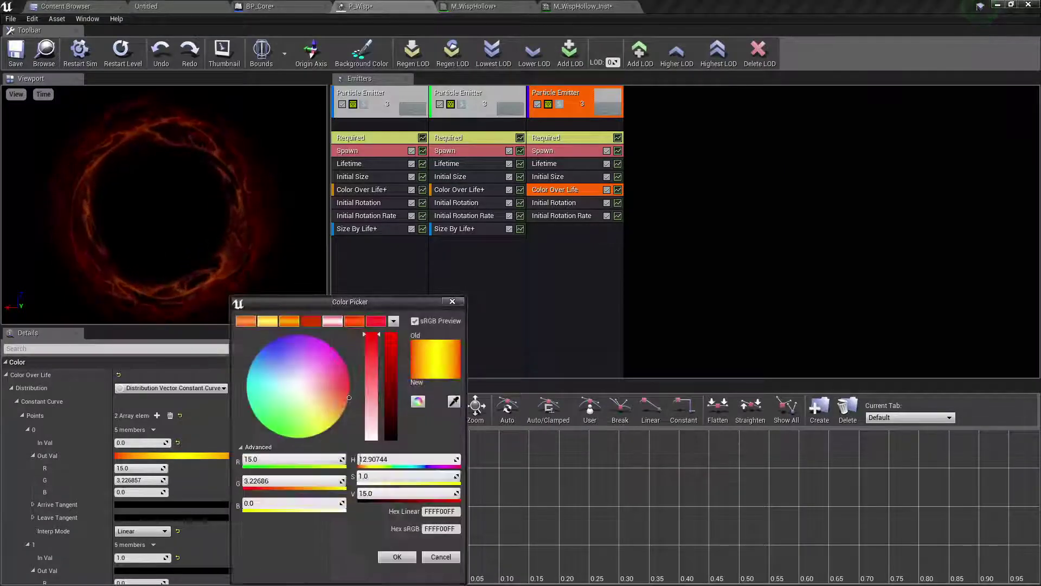
mouse_move(349, 397)
mouse_down()
mouse_move(342, 364)
mouse_move(347, 396)
mouse_move(334, 385)
mouse_up()
click(396, 556)
click(260, 6)
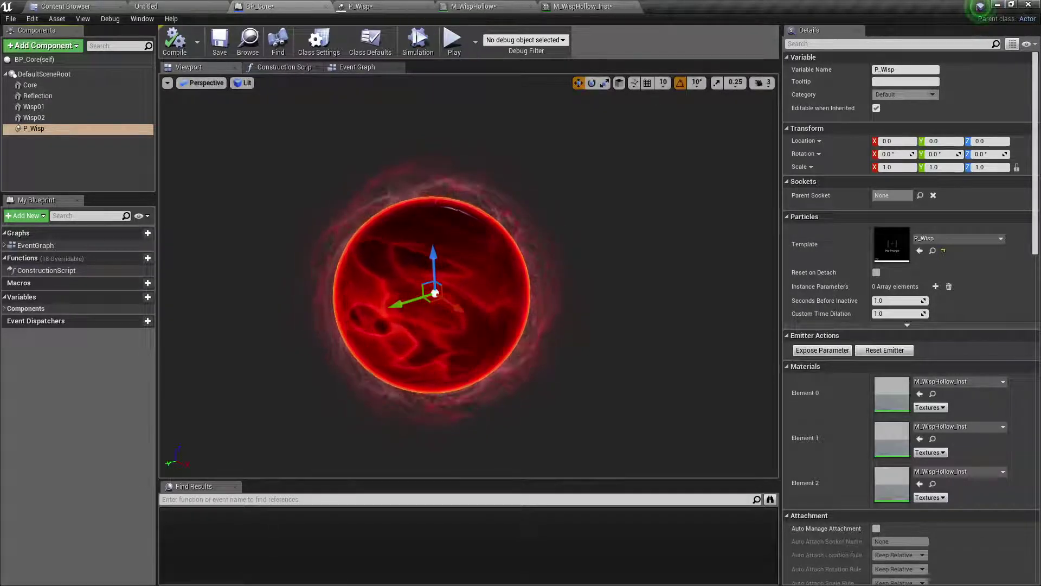
Examine the M_WispHollow graph and compare the pink wisps in the P_Wisp preview with those around BP_Core's sphere
click(473, 6)
right_drag(449, 260, 380, 298)
scroll(451, 186, down, 1)
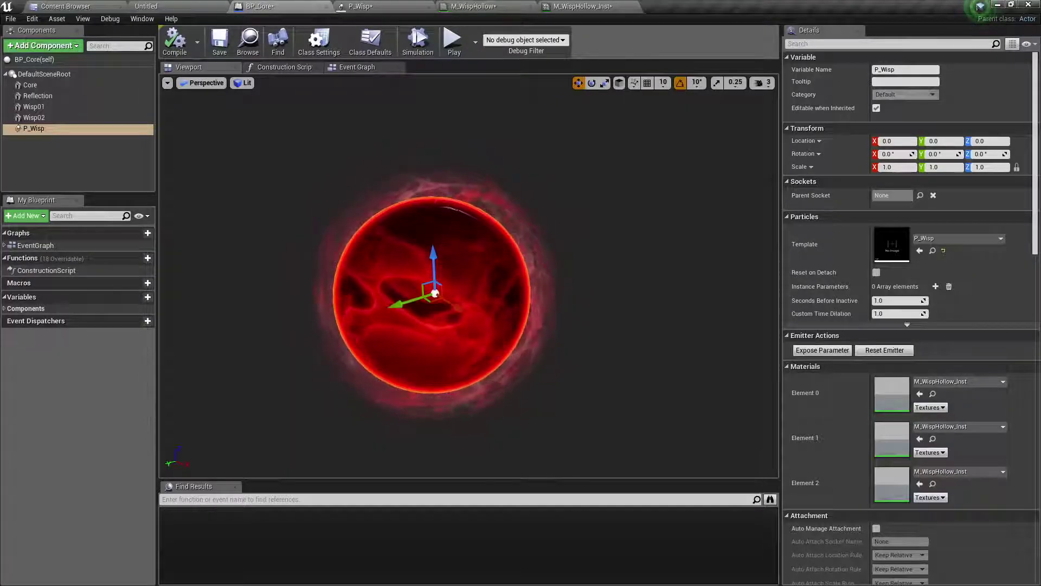
click(43, 74)
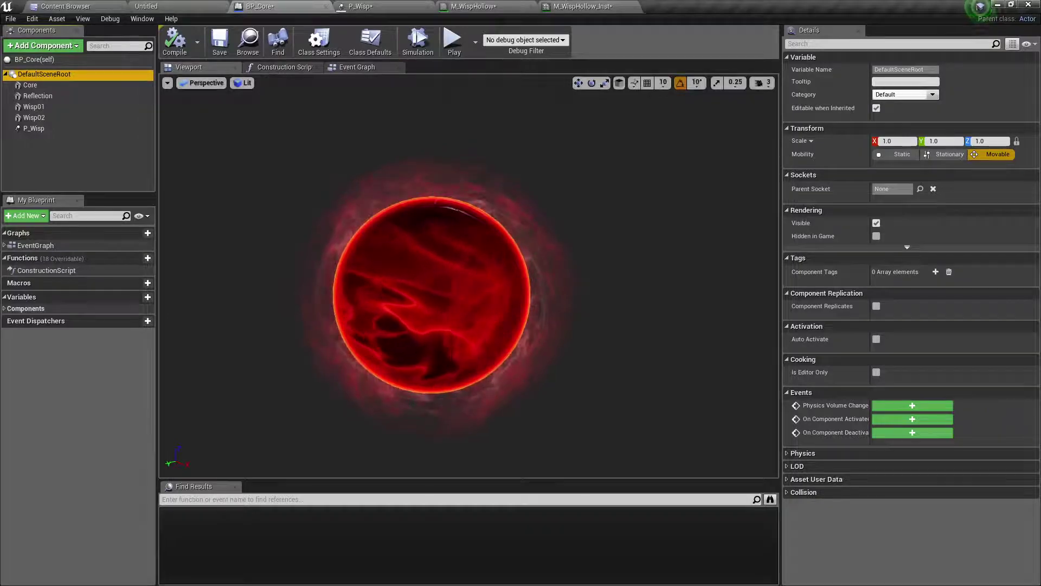
click(380, 7)
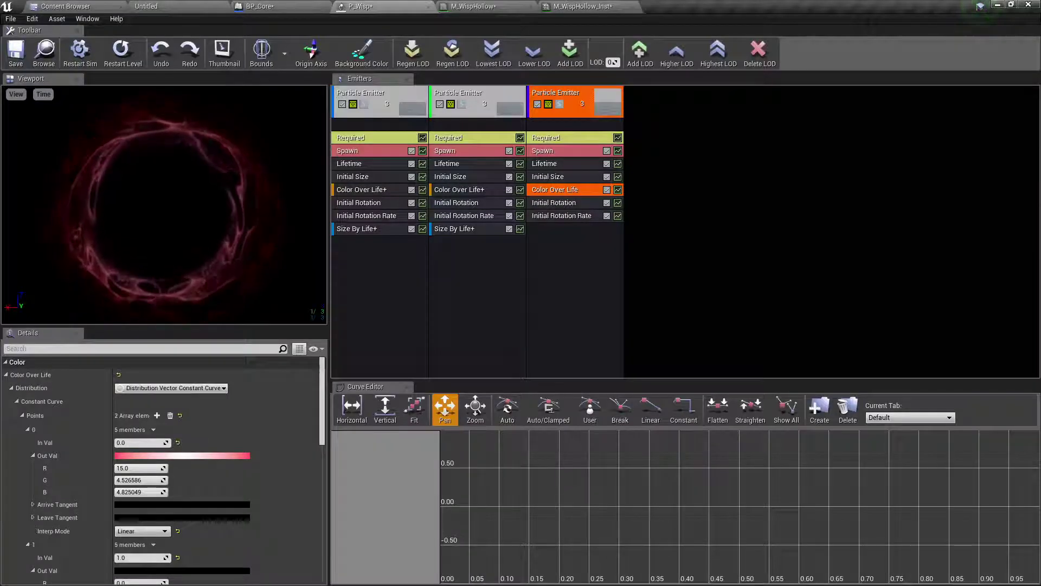
click(266, 6)
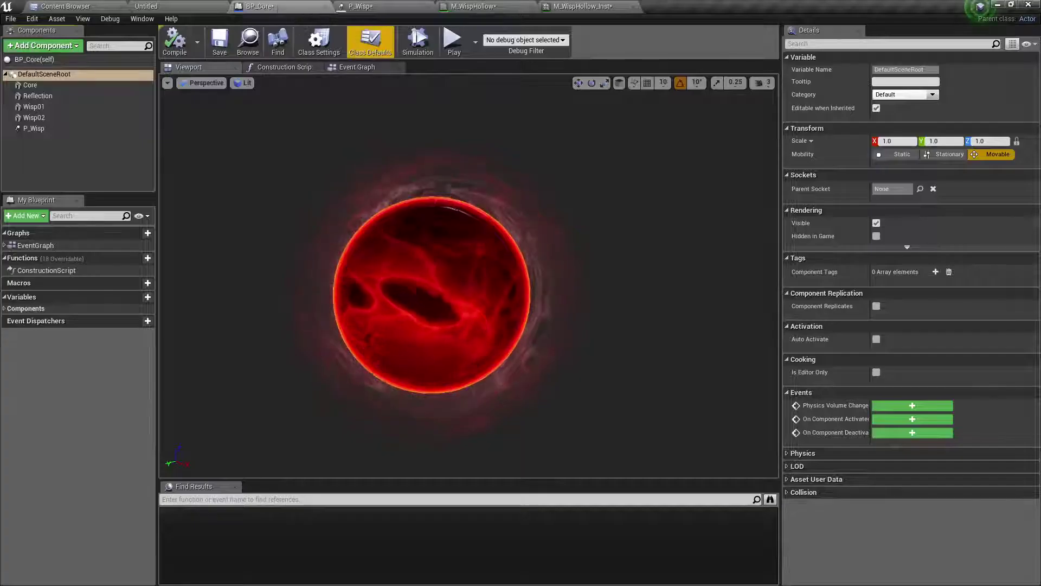